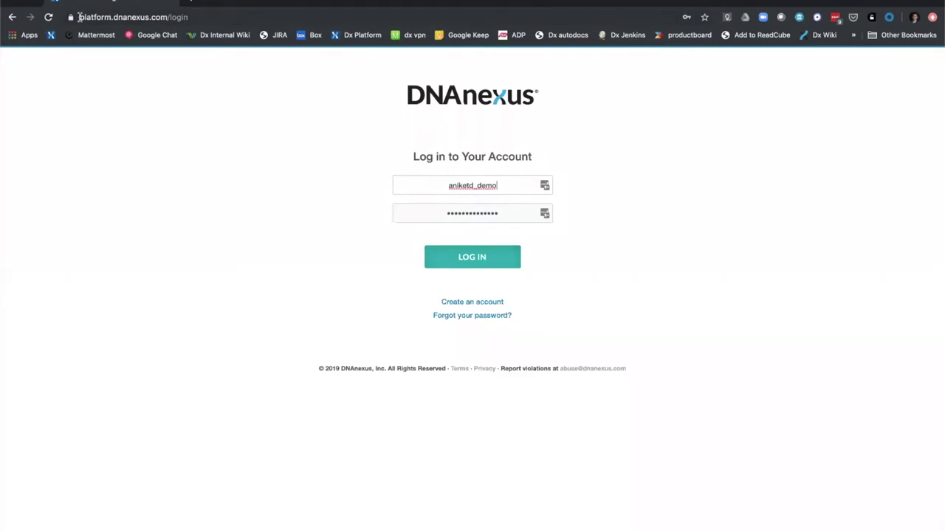
# Step: Look over the new account registration page, then return to the login page
pyautogui.moveTo(79, 16); pyautogui.dragTo(191, 17)
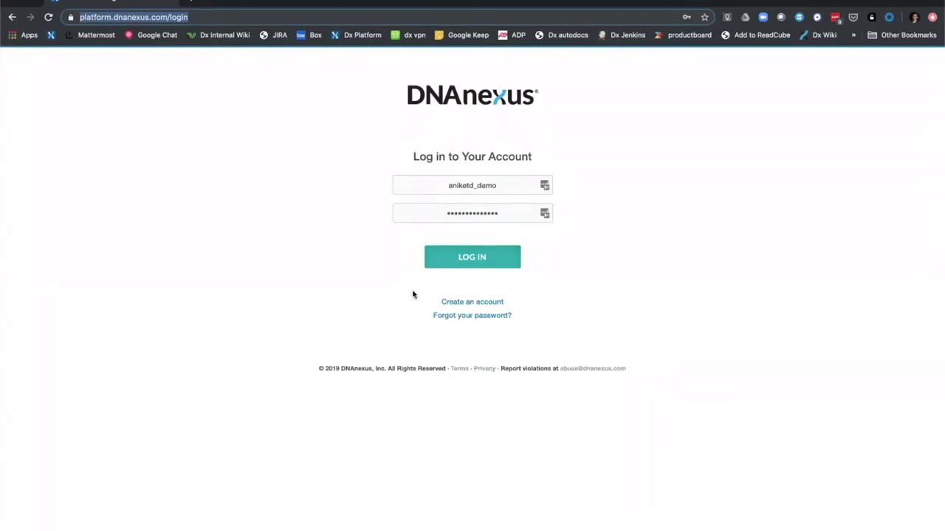
pyautogui.click(487, 302)
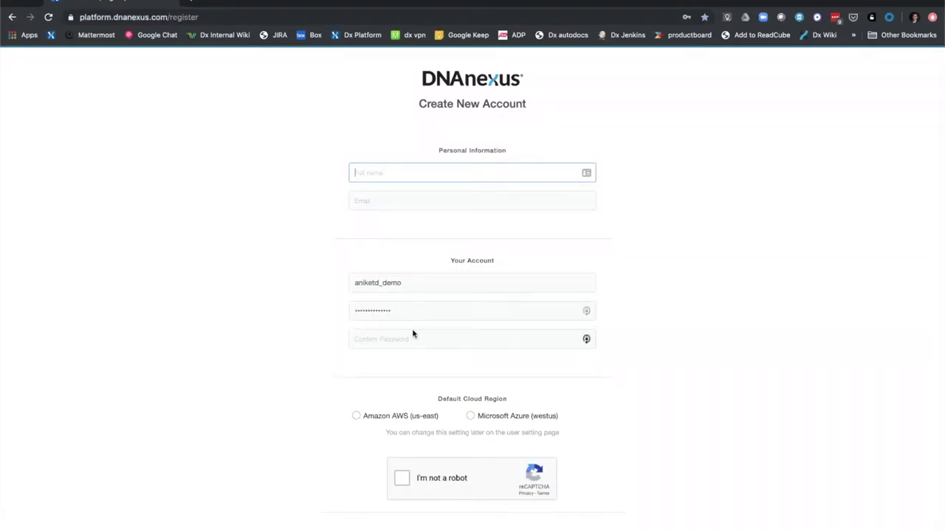
pyautogui.scroll(-3, 432, 327)
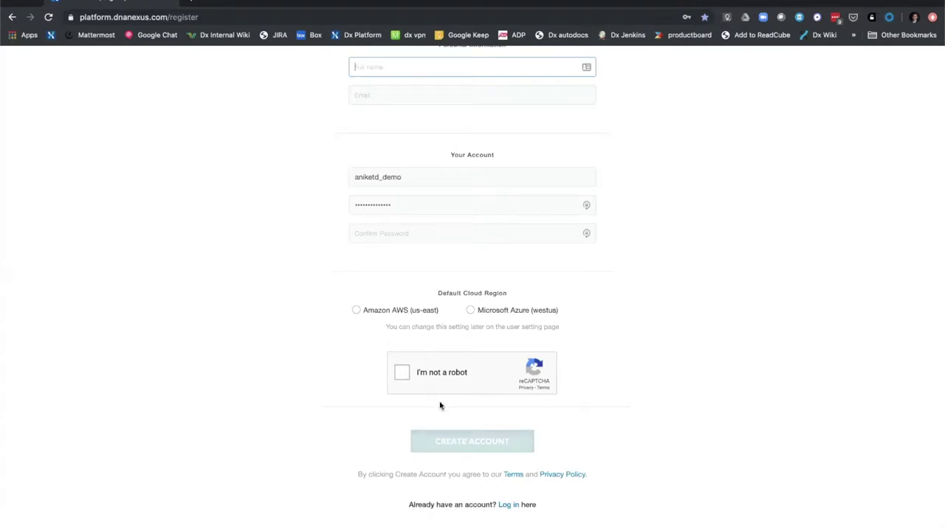
pyautogui.scroll(3, 441, 234)
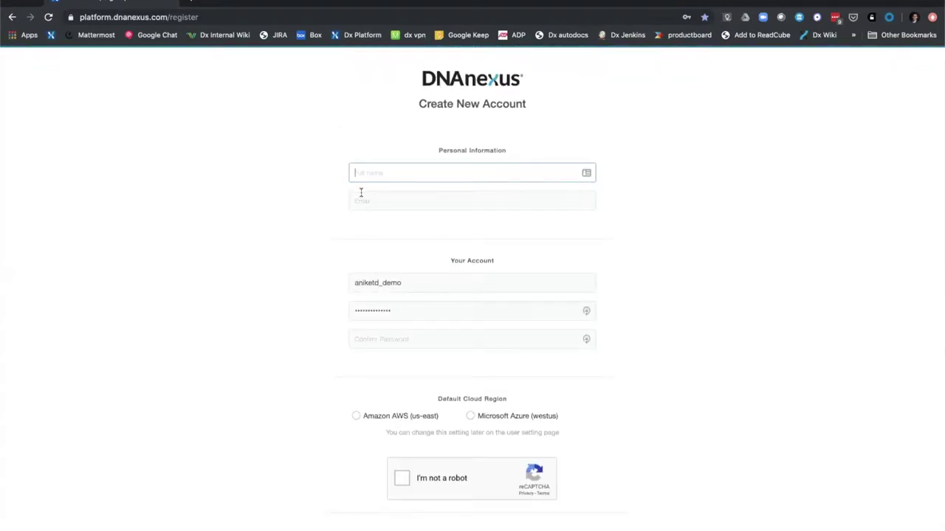
pyautogui.click(12, 17)
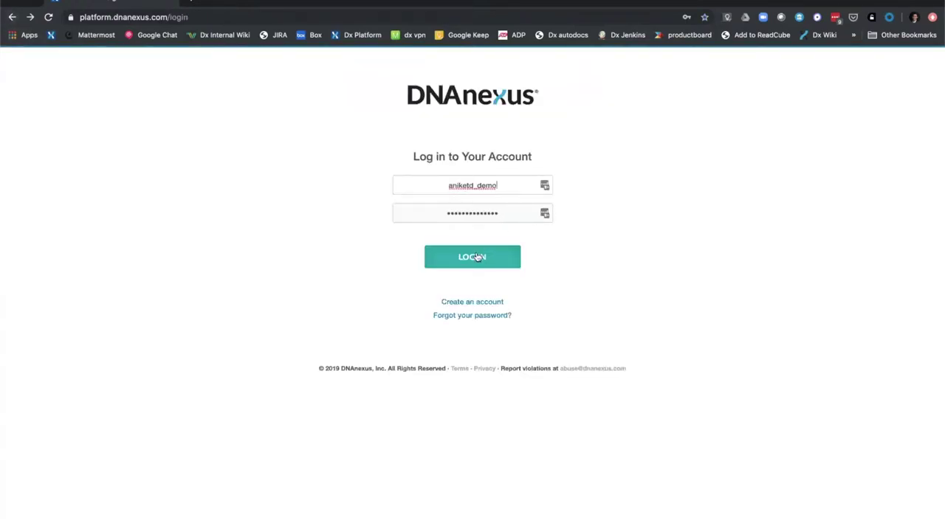
# Step: Log in with the saved credentials and the two-factor authentication code
pyautogui.click(476, 257)
pyautogui.doubleClick(485, 248)
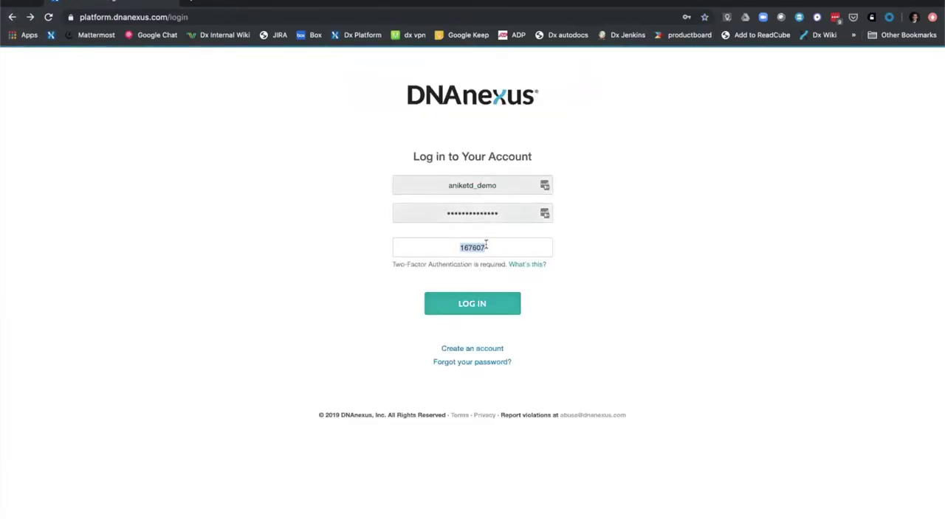
pyautogui.press('Return')
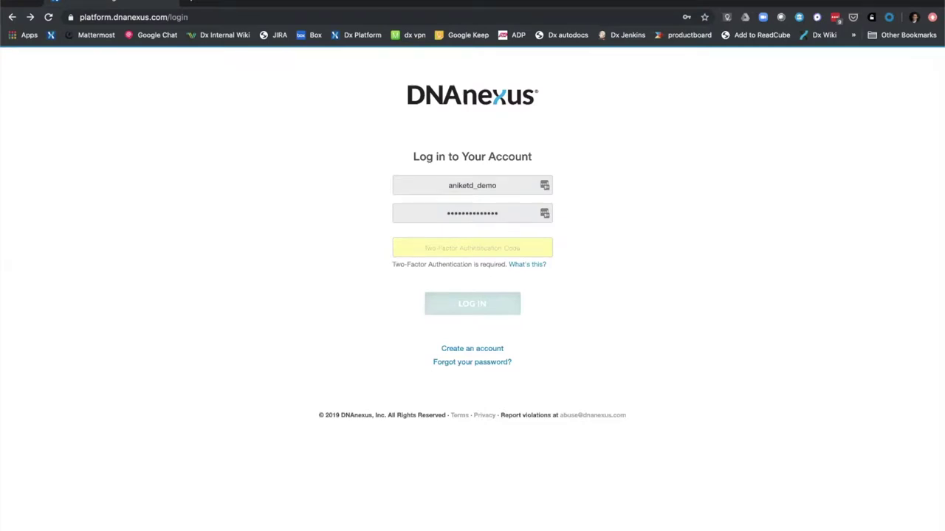
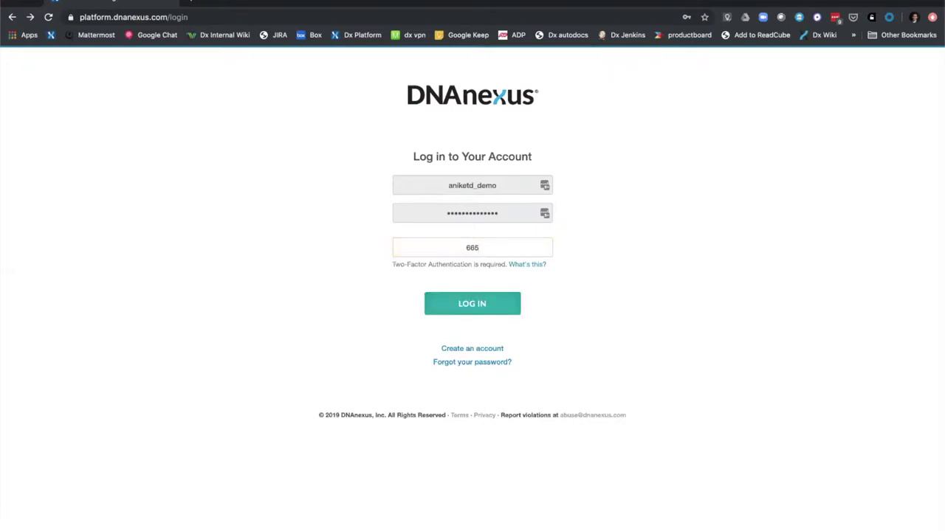
pyautogui.click(484, 302)
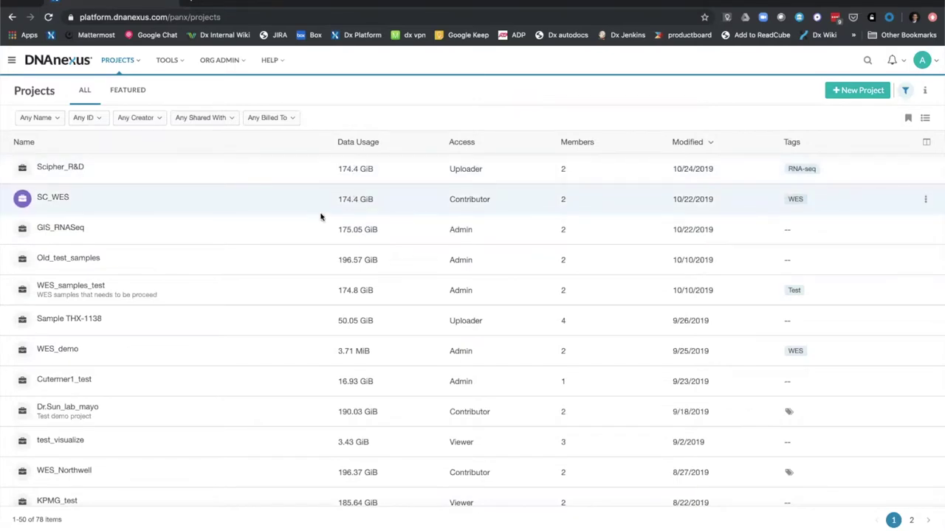
# Step: Scroll through the list of 78 projects on the Projects page
pyautogui.scroll(-1, 320, 216)
pyautogui.scroll(1, 321, 216)
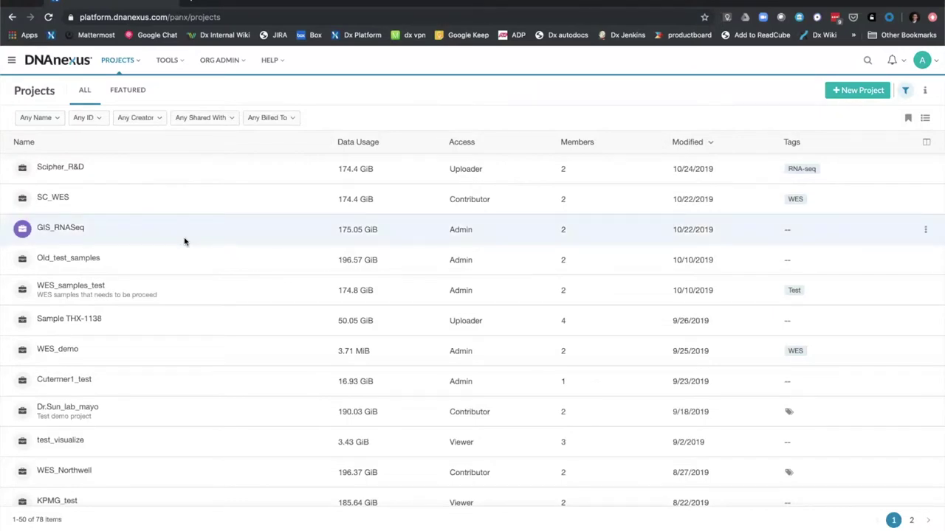
pyautogui.scroll(-1, 184, 241)
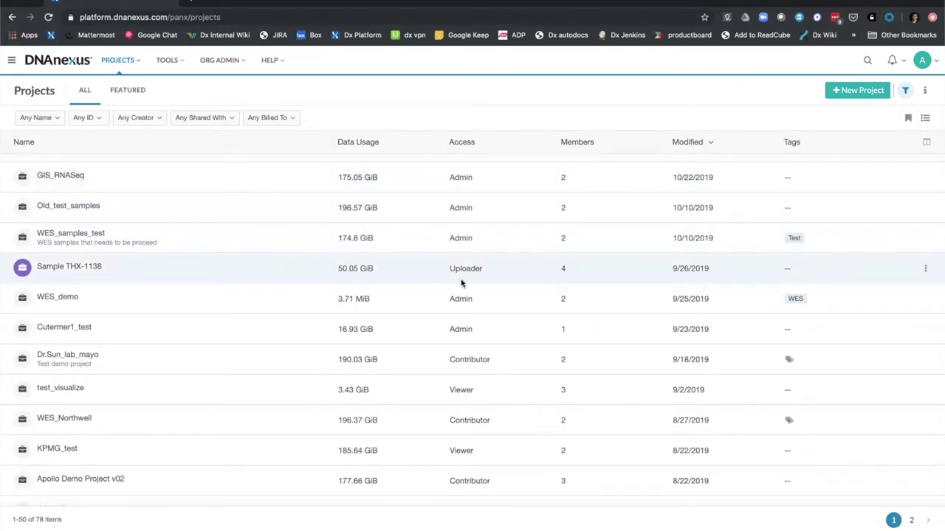
pyautogui.scroll(-1, 583, 326)
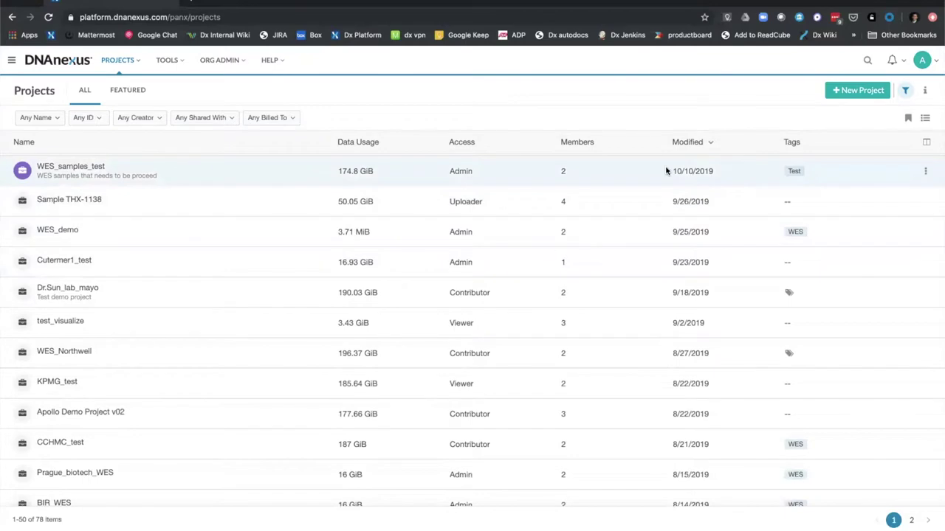
# Step: Show the Region column in the Projects table and scroll to review the projects
pyautogui.click(925, 143)
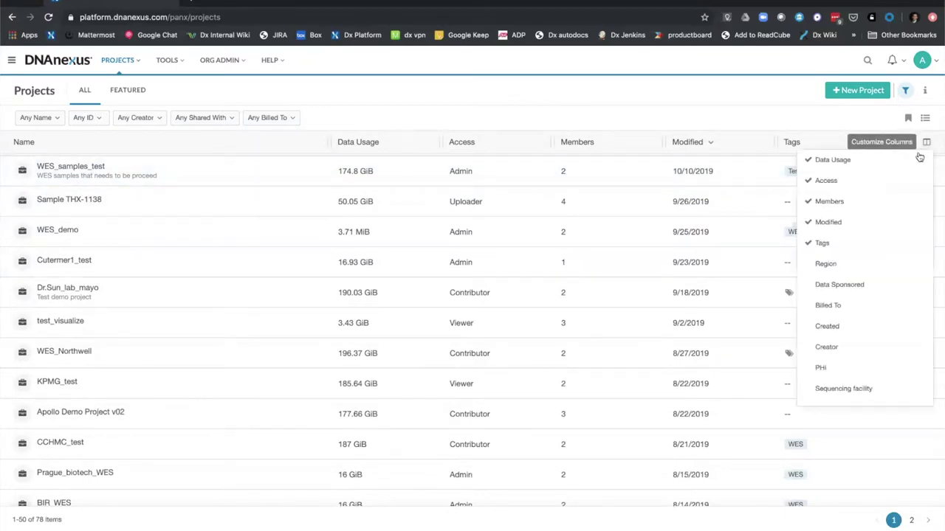
pyautogui.click(839, 264)
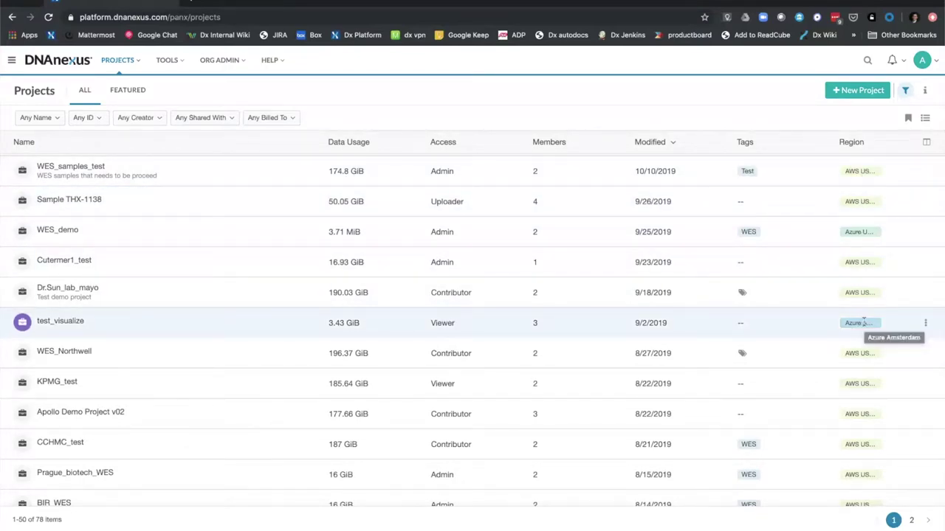
pyautogui.scroll(-5, 863, 325)
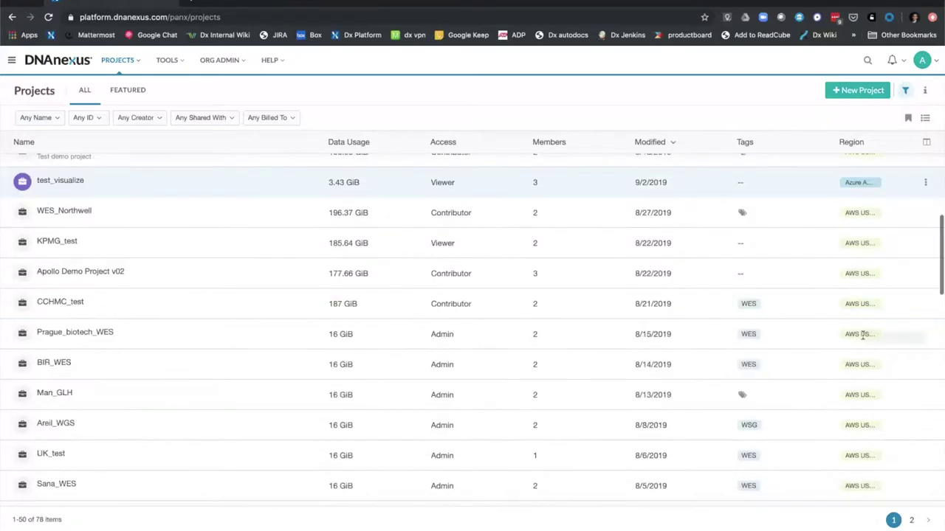
pyautogui.scroll(-3, 864, 337)
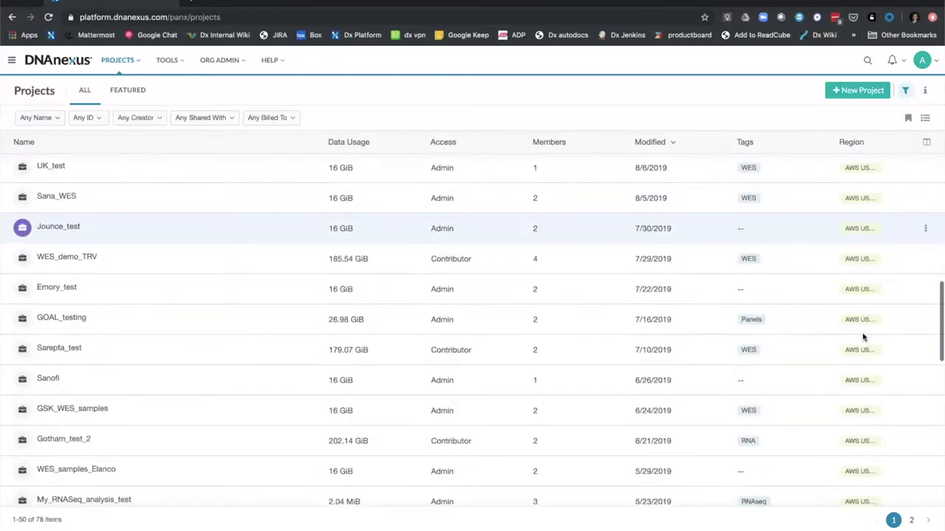
pyautogui.scroll(5, 863, 340)
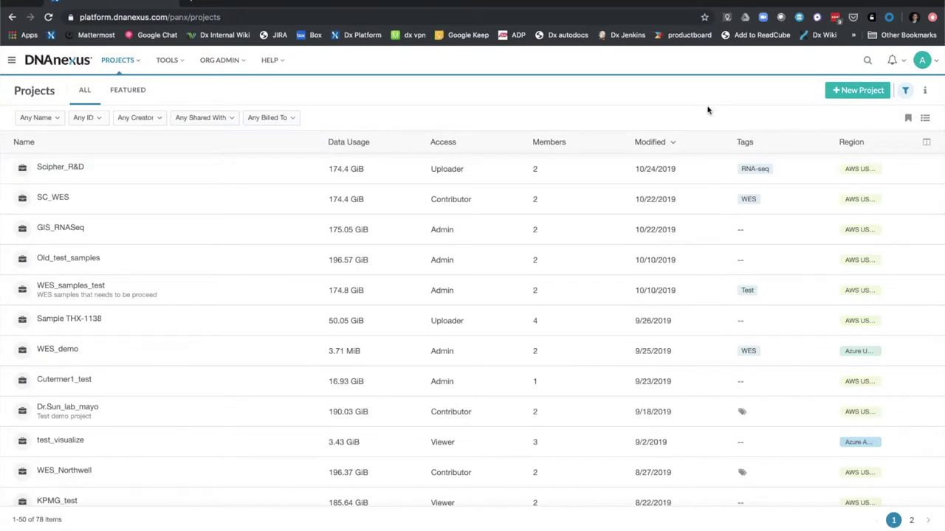
# Step: Start a new project named Webinar_demo_WES and bring up its Billed To choices
pyautogui.click(848, 98)
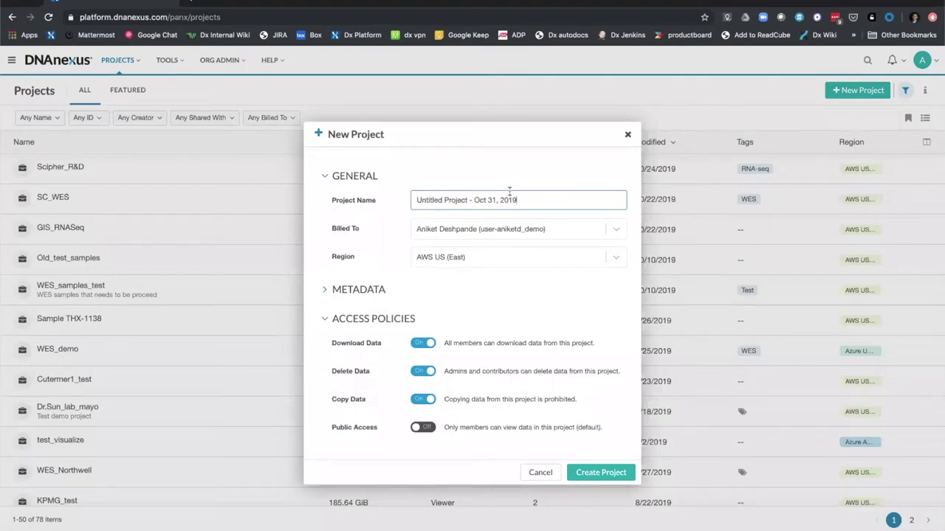
pyautogui.press('Home')
pyautogui.hotkey('shift', 'End')
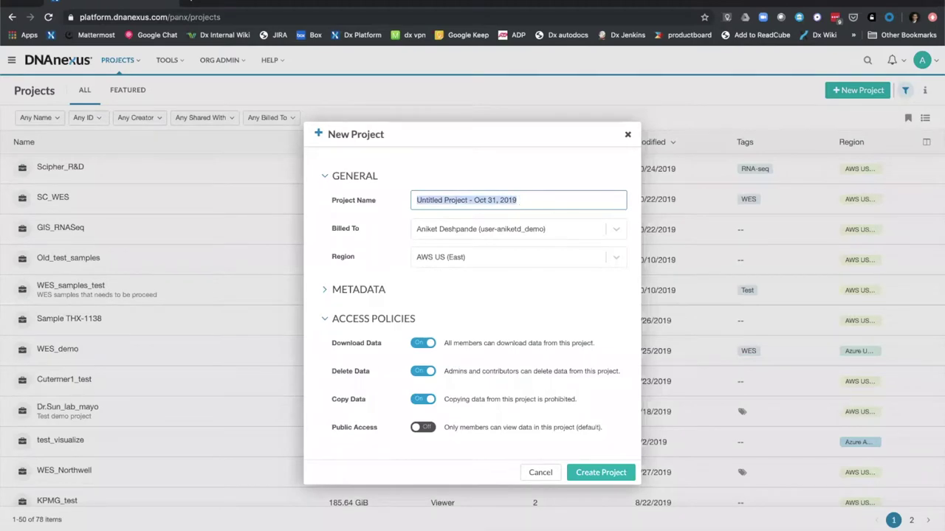
pyautogui.press('BackSpace')
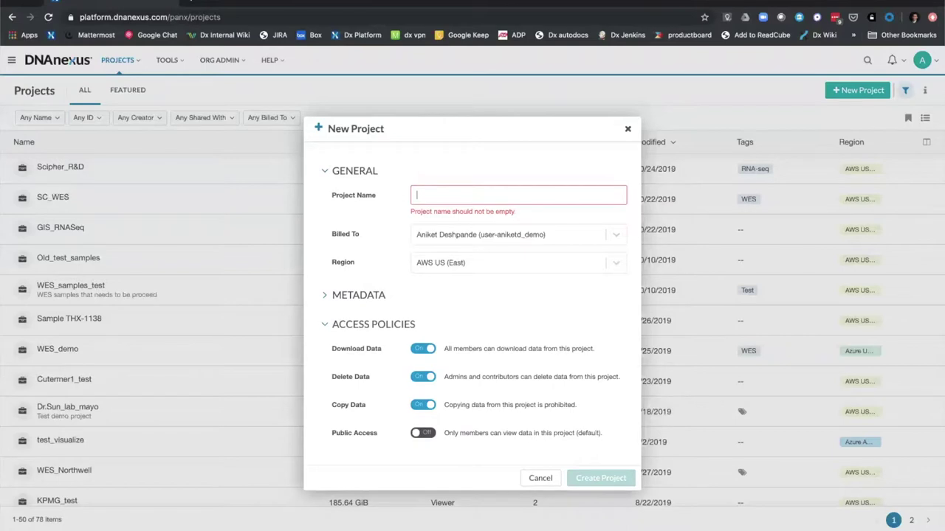
pyautogui.write('Wed')
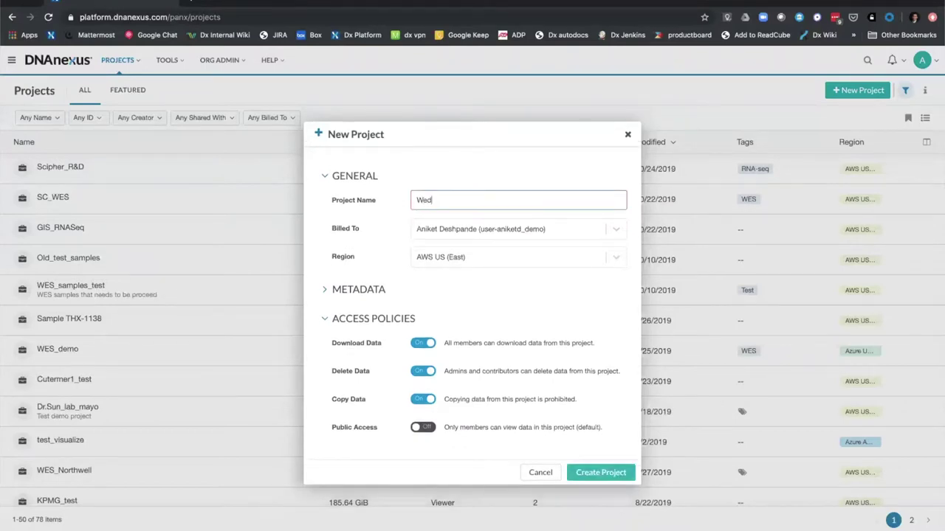
pyautogui.press('BackSpace')
pyautogui.write('binar_demo_WES')
pyautogui.click(566, 231)
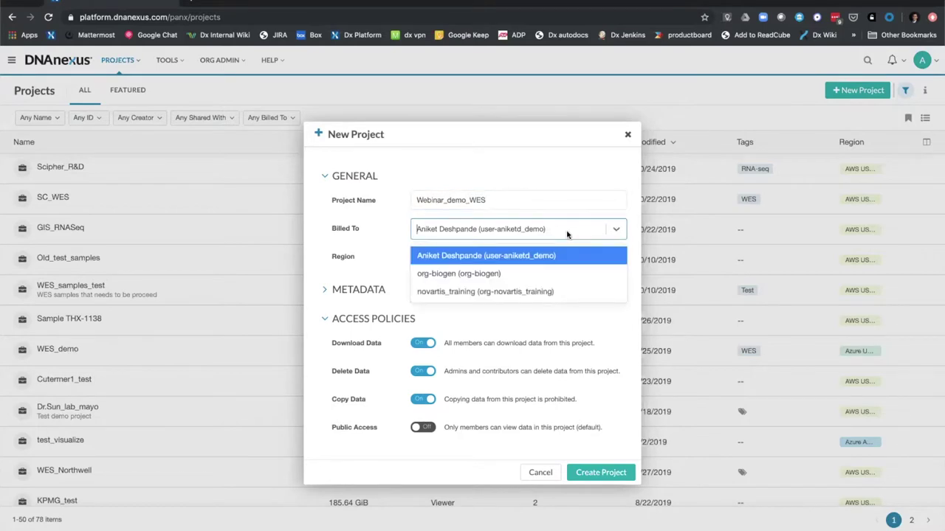
# Step: Keep the current billing account and AWS US (East) as the project region
pyautogui.click(631, 259)
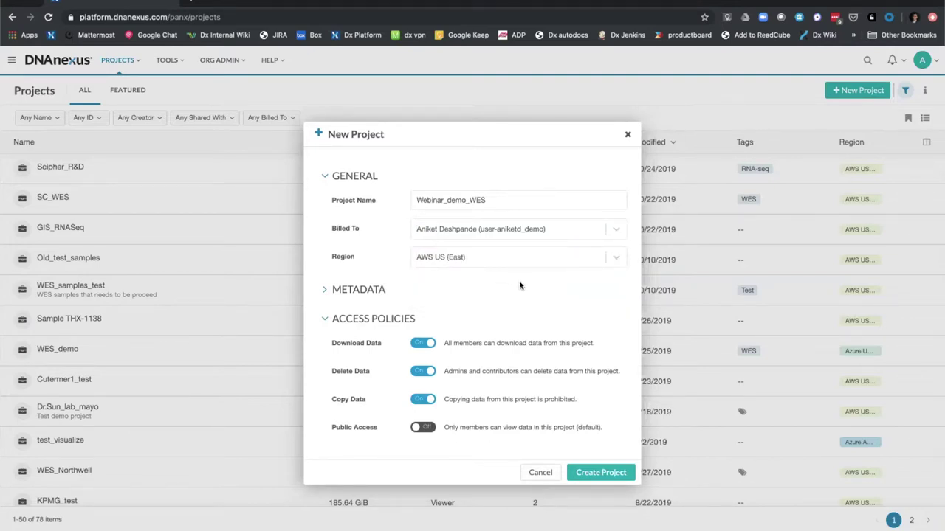
pyautogui.click(612, 258)
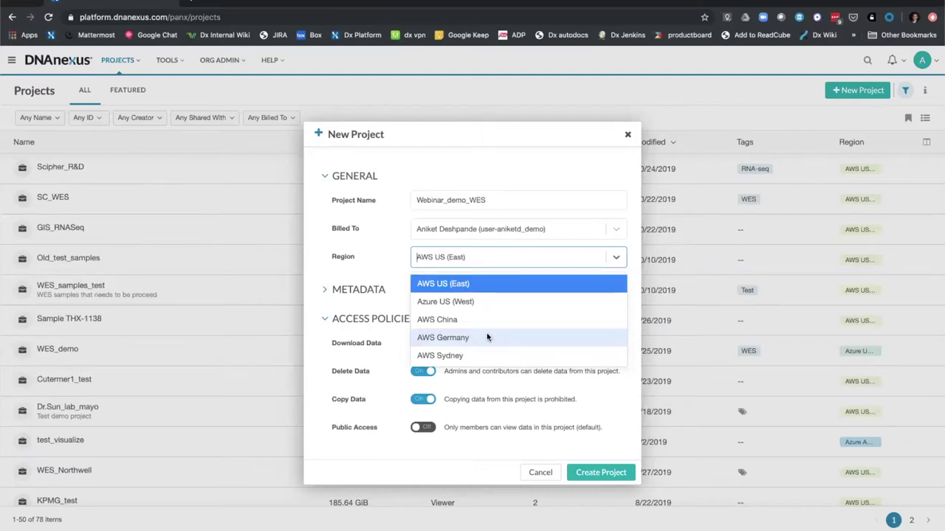
pyautogui.click(430, 288)
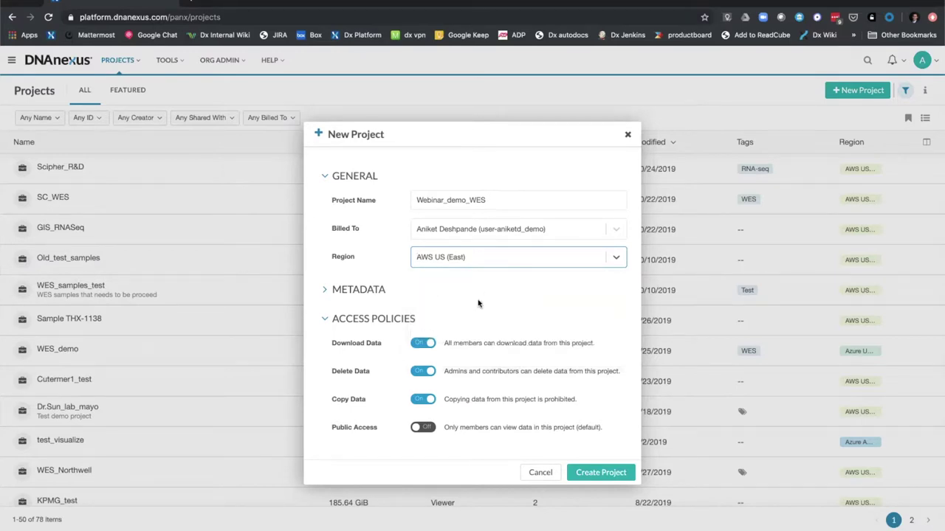
# Step: Add the tag WES, the summary 'WES for analysis', and an empty property row
pyautogui.click(327, 292)
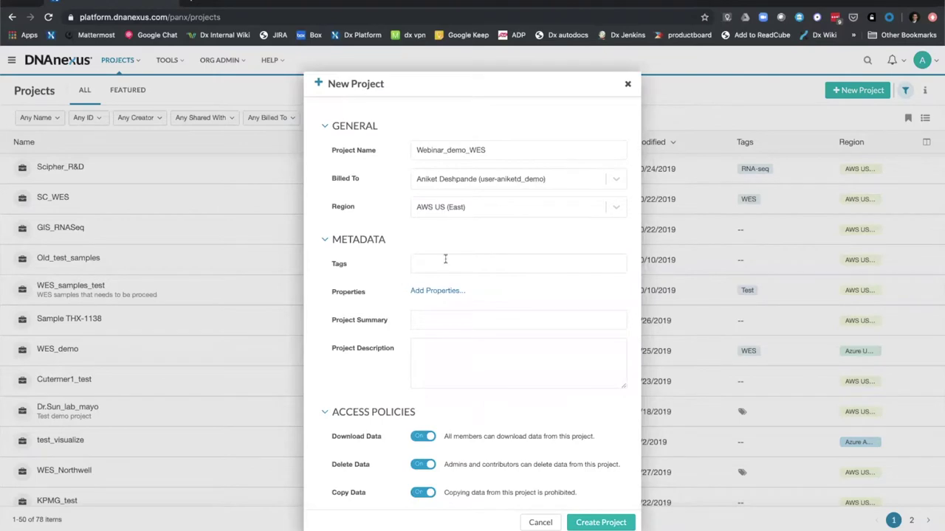
pyautogui.write('WES')
pyautogui.press('Return')
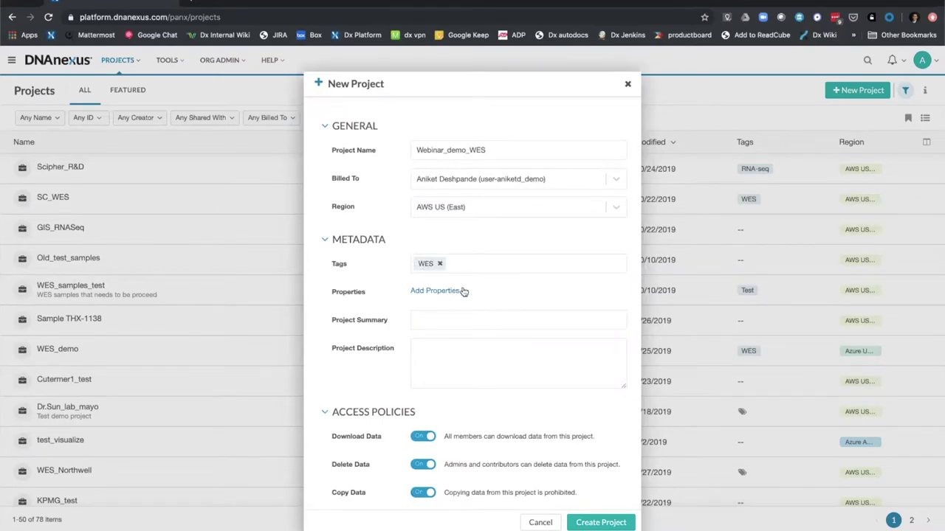
pyautogui.click(441, 321)
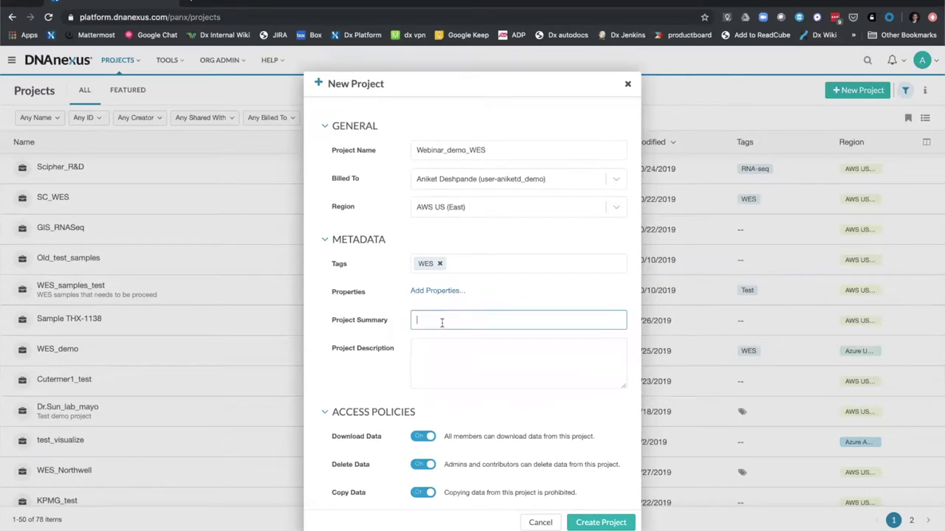
pyautogui.write('WES for analysis')
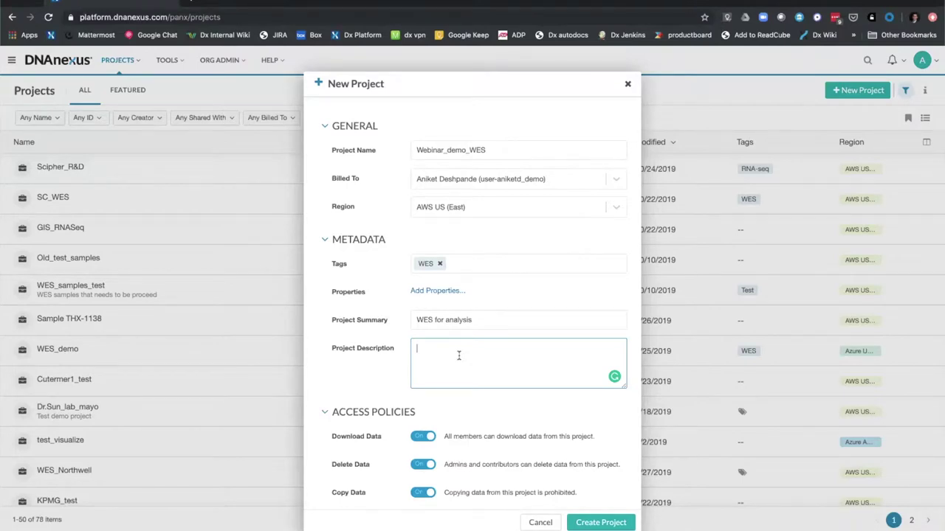
pyautogui.click(436, 291)
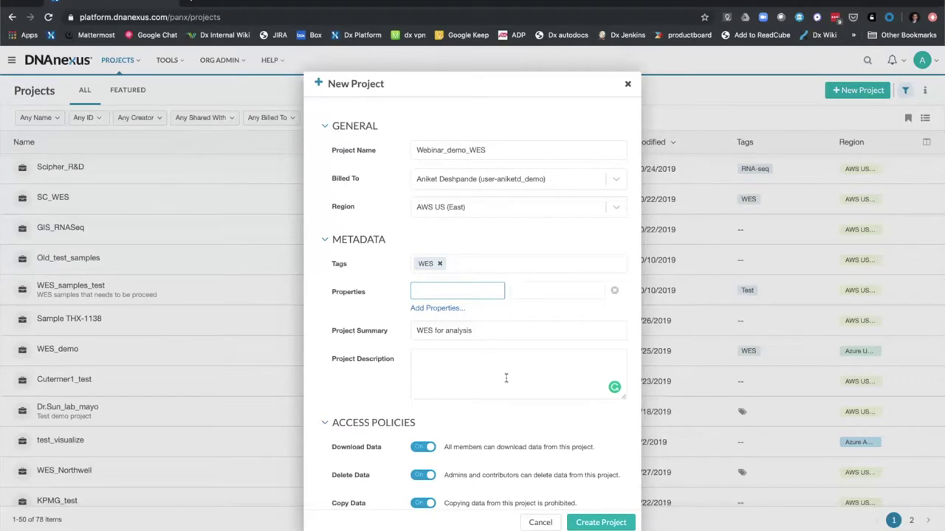
pyautogui.scroll(-2, 507, 380)
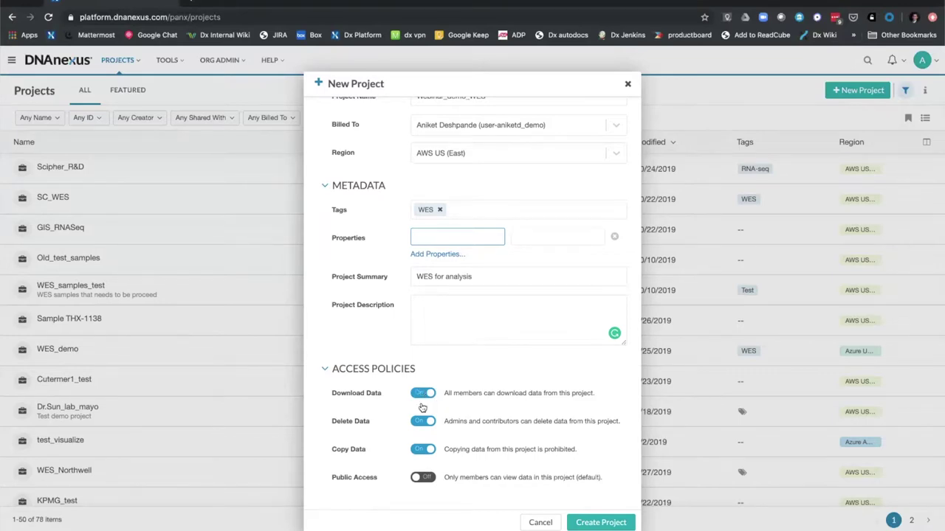
# Step: Drop the empty property row, keep download and delete access on, and create the project
pyautogui.click(422, 408)
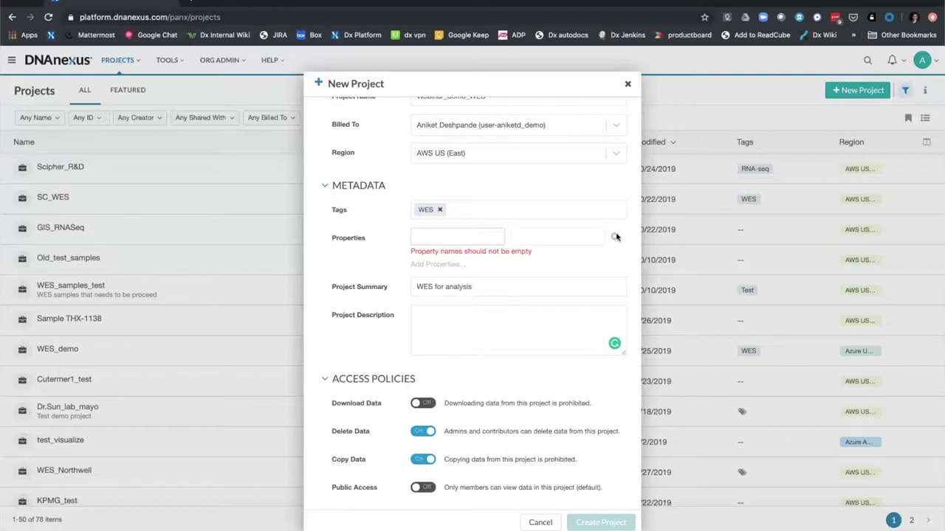
pyautogui.click(397, 405)
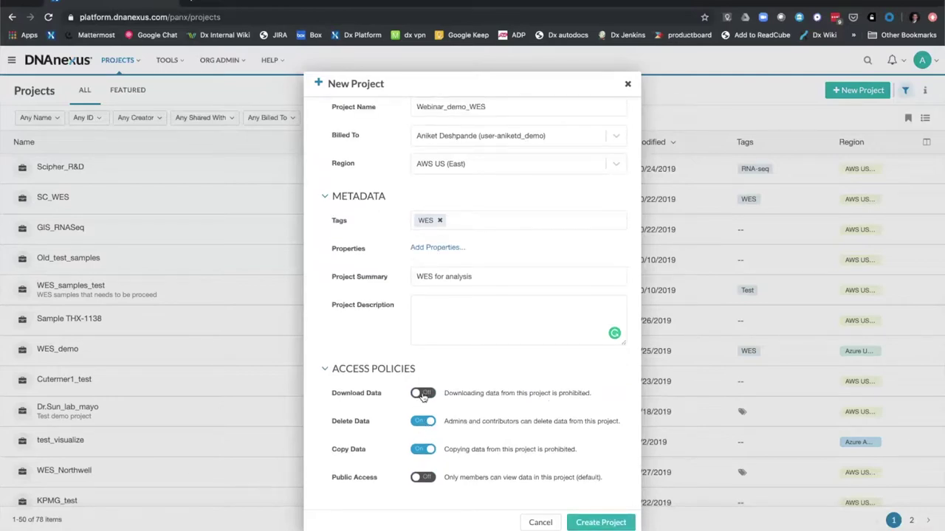
pyautogui.click(423, 395)
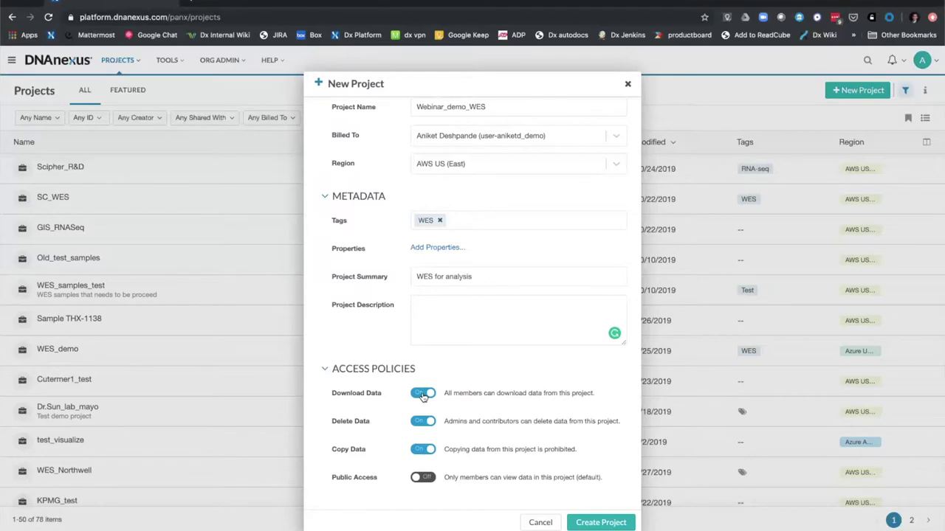
pyautogui.click(423, 395)
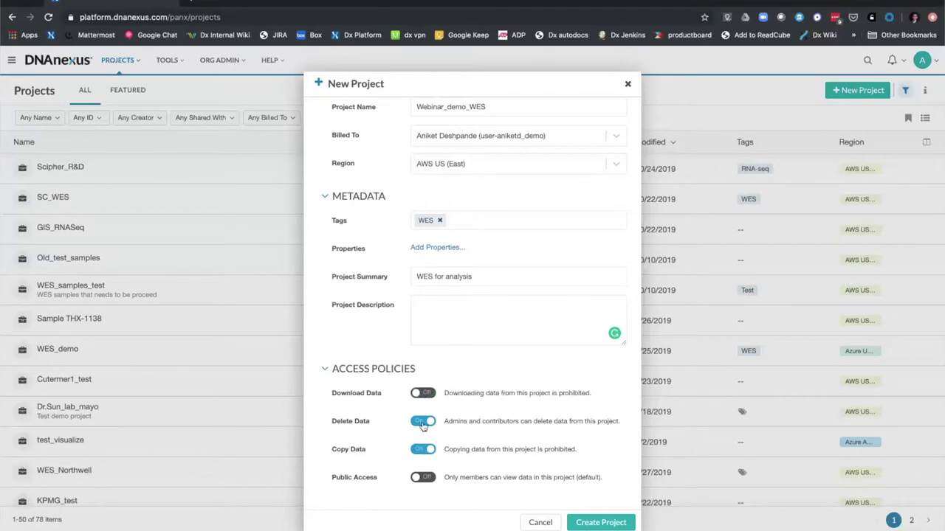
pyautogui.click(425, 422)
pyautogui.click(425, 421)
pyautogui.click(423, 393)
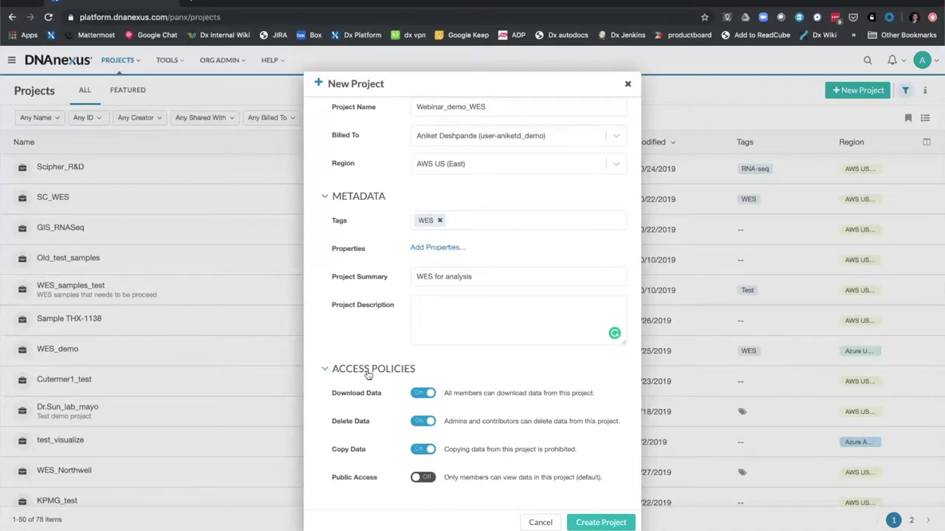
pyautogui.click(600, 523)
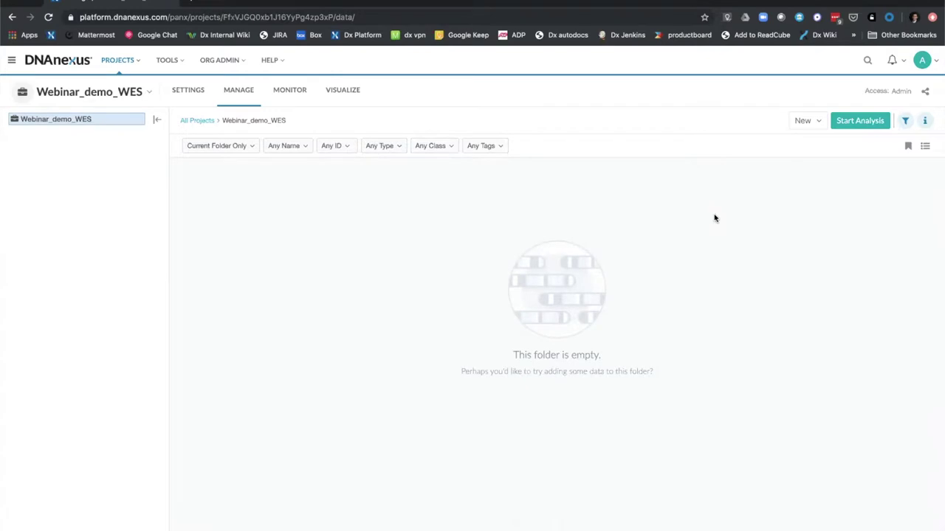
# Step: Open Upload Data from the New menu, cancel it, and reopen the New menu
pyautogui.click(816, 121)
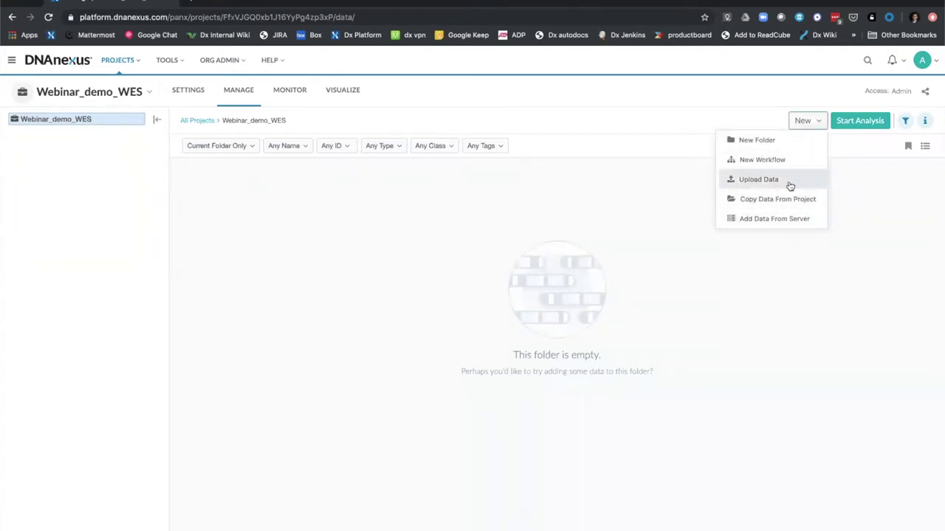
pyautogui.click(789, 184)
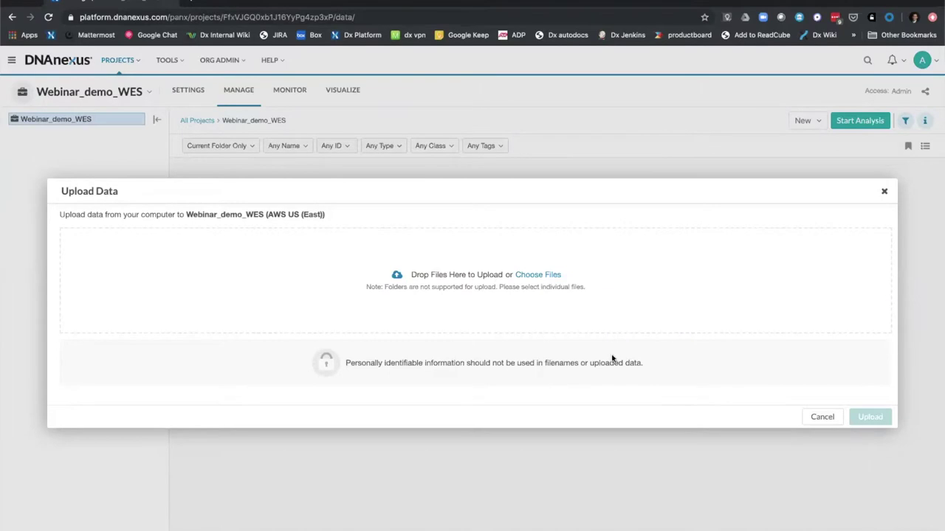
pyautogui.click(821, 418)
pyautogui.click(814, 120)
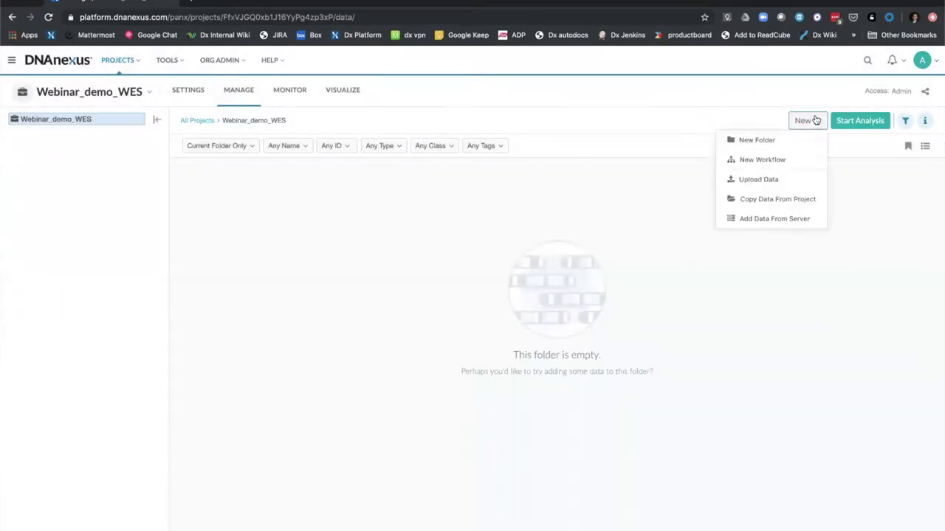
pyautogui.click(775, 219)
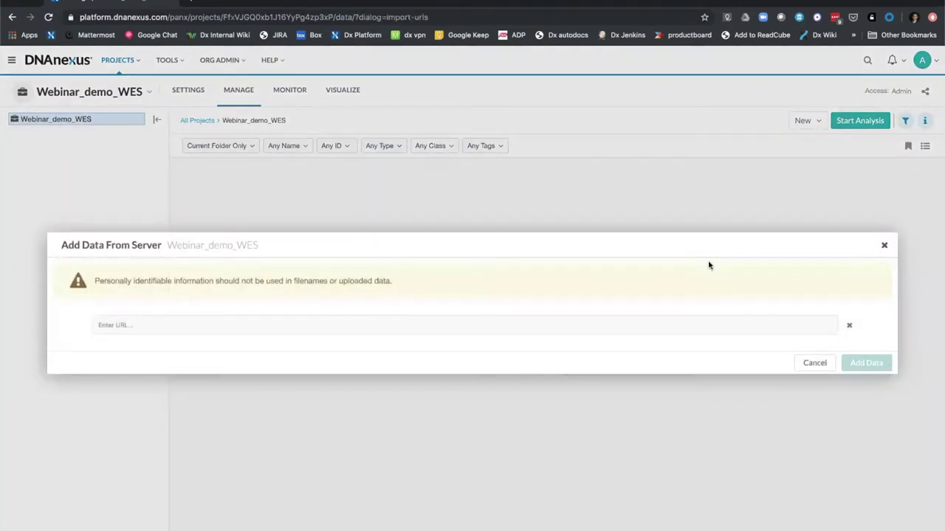
pyautogui.click(654, 325)
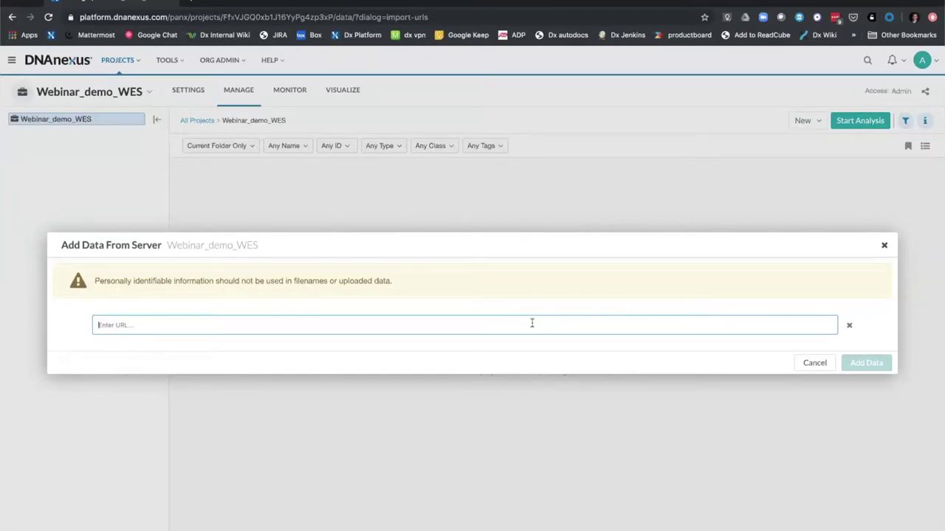
pyautogui.write('f')
pyautogui.click(527, 345)
pyautogui.write('f')
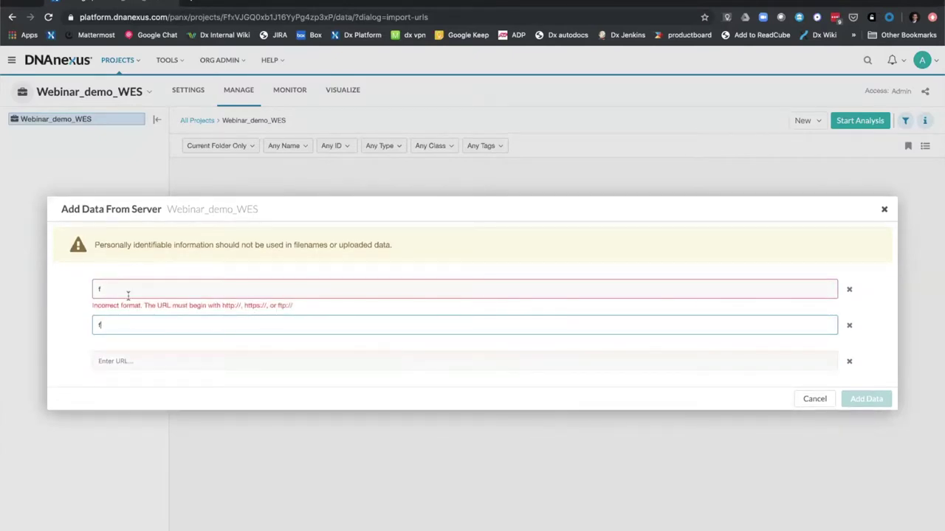
pyautogui.moveTo(222, 305); pyautogui.dragTo(293, 305)
pyautogui.click(292, 305)
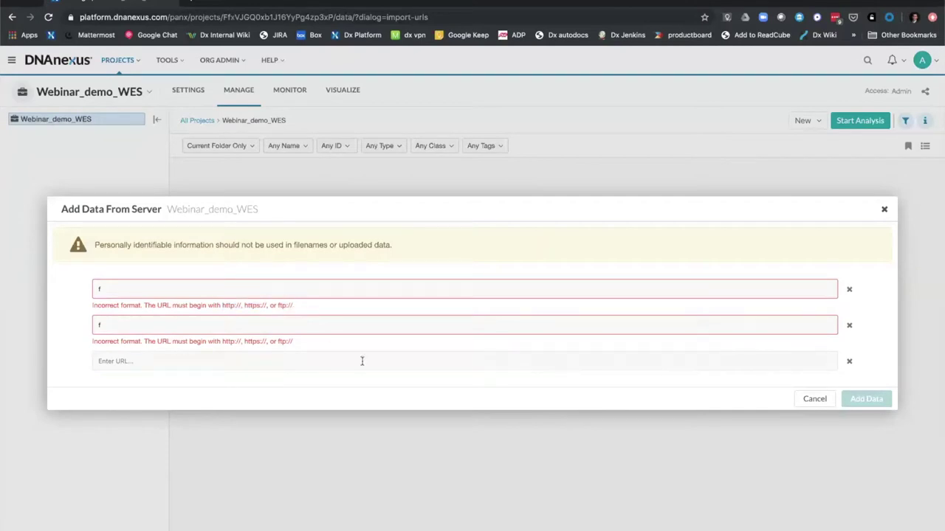
pyautogui.click(815, 399)
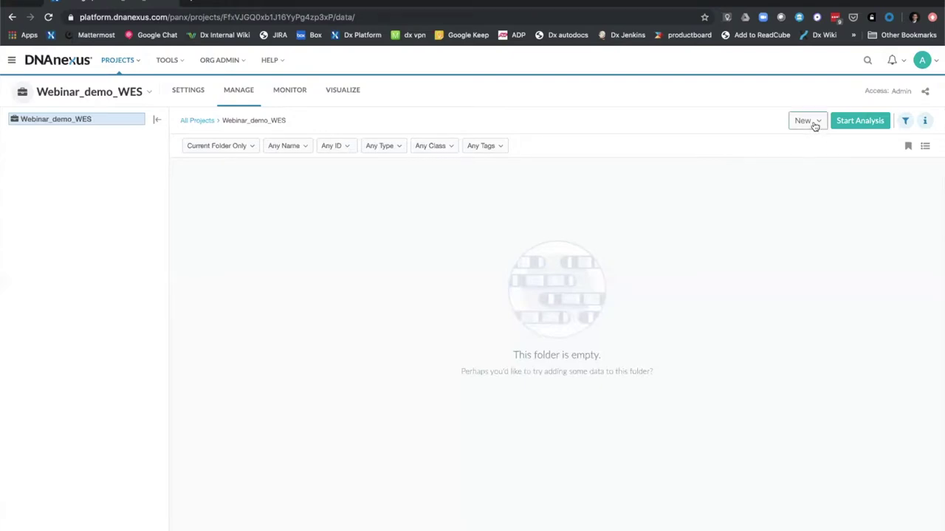
# Step: Choose to copy data from another project and filter the projects by 'demo'
pyautogui.click(814, 124)
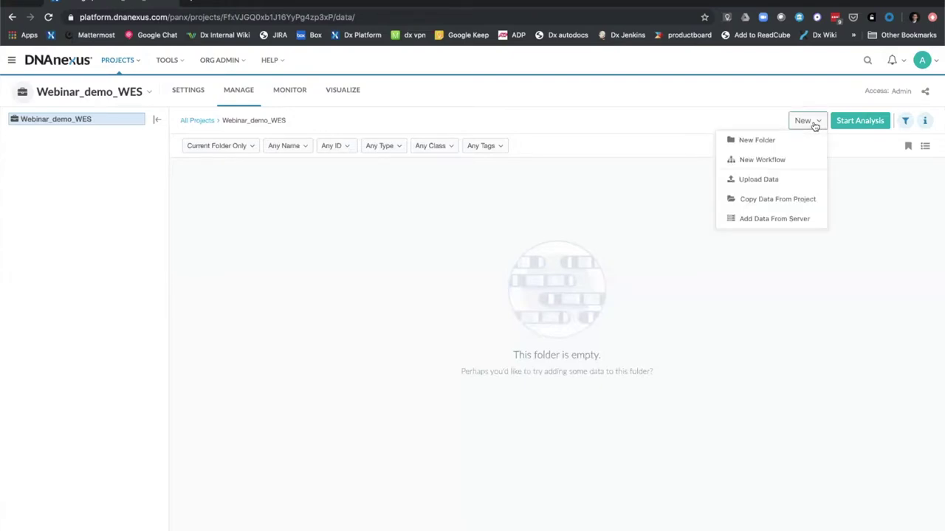
pyautogui.click(779, 201)
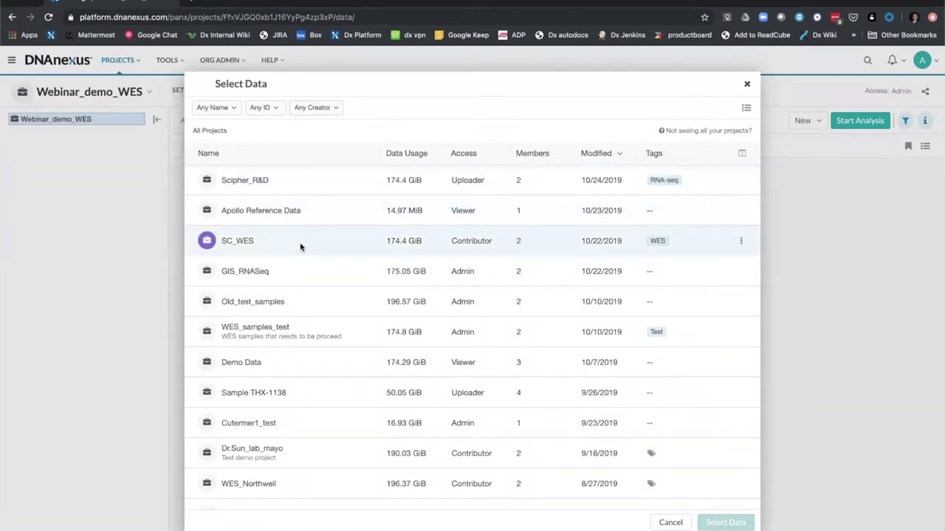
pyautogui.scroll(-2, 301, 248)
pyautogui.scroll(2, 301, 248)
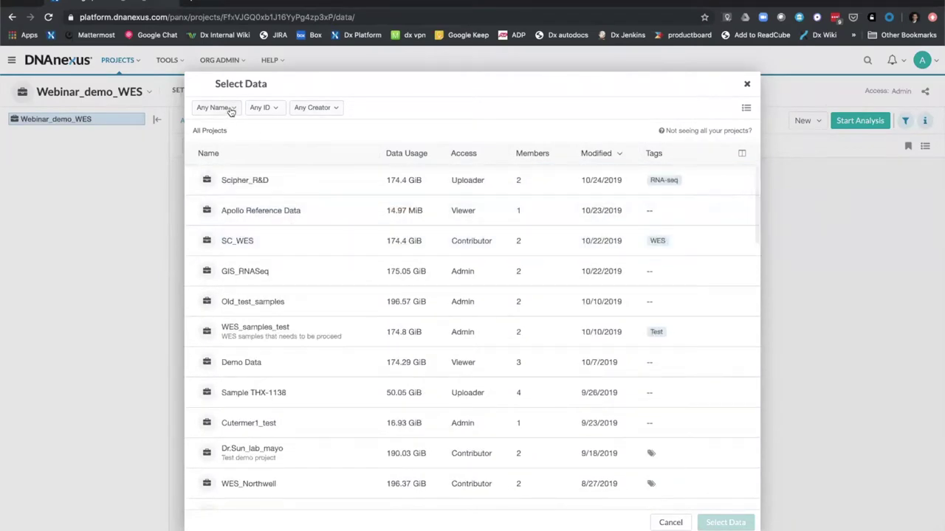
pyautogui.click(229, 108)
pyautogui.write('demo')
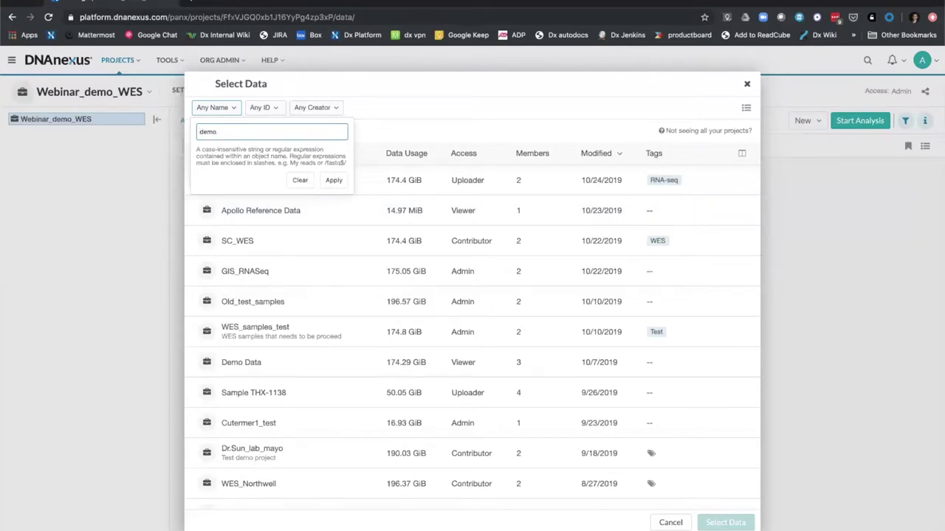
pyautogui.press('Return')
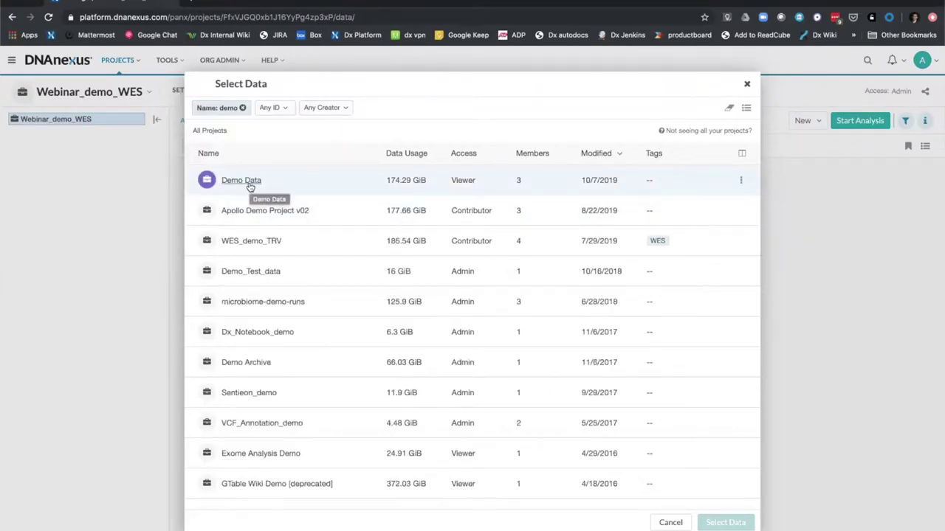
# Step: Select all six items in Demo Data and copy them into Webinar_demo_WES
pyautogui.click(249, 185)
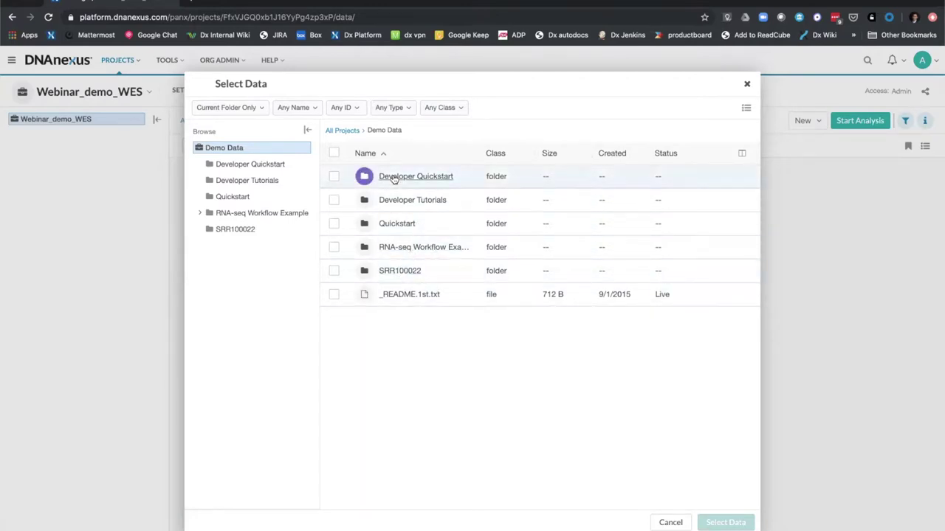
pyautogui.click(334, 153)
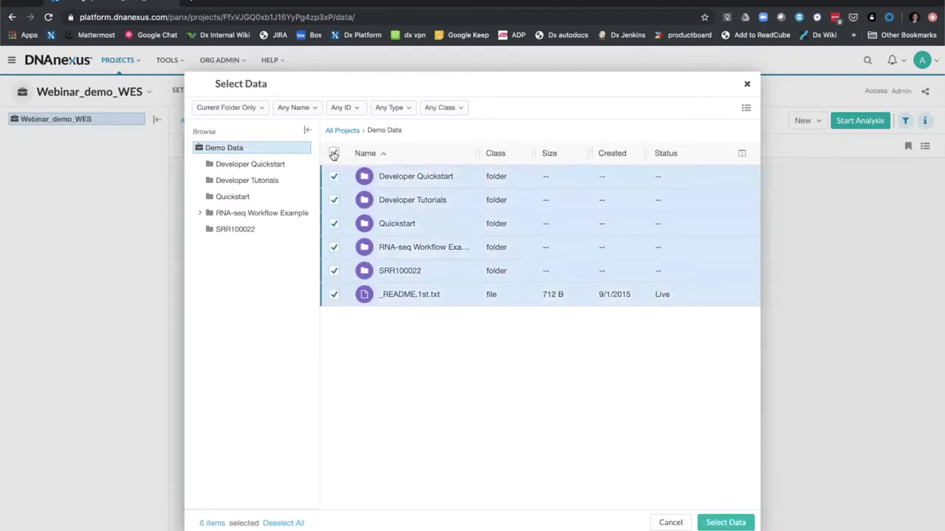
pyautogui.click(717, 522)
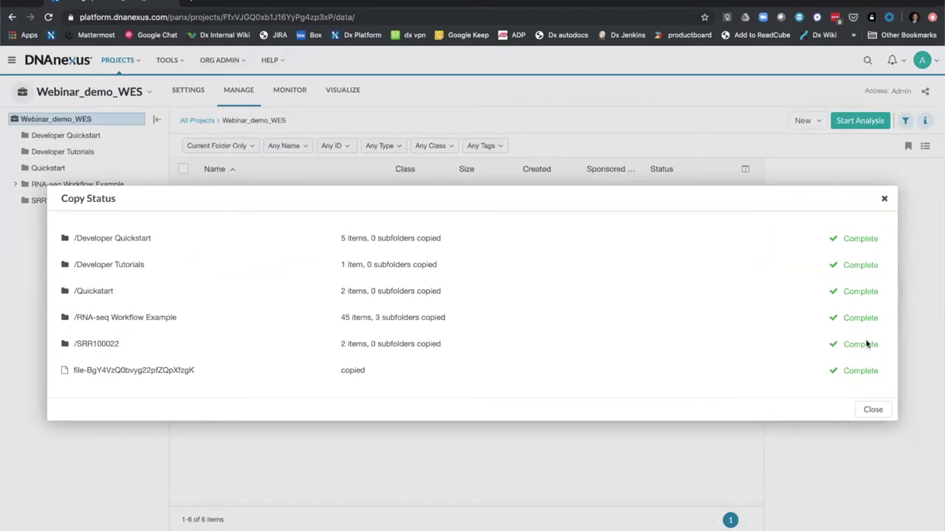
# Step: Close the Copy Status report to reveal the five folders and _README.1st.txt
pyautogui.click(873, 408)
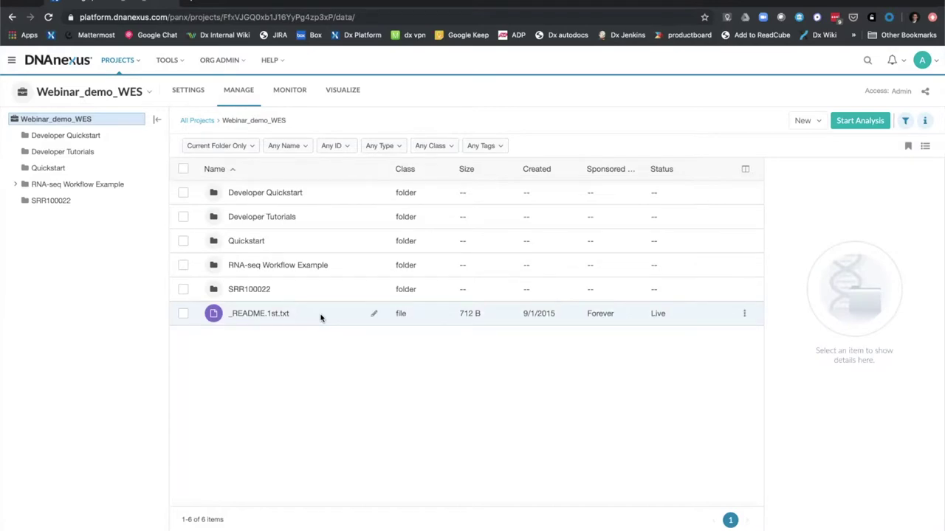
pyautogui.click(196, 91)
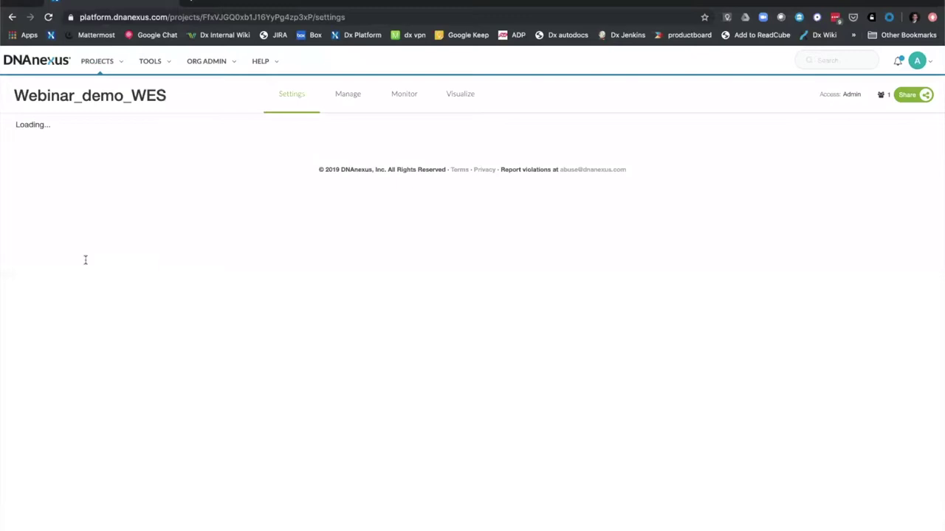
pyautogui.moveTo(43, 258); pyautogui.dragTo(88, 263)
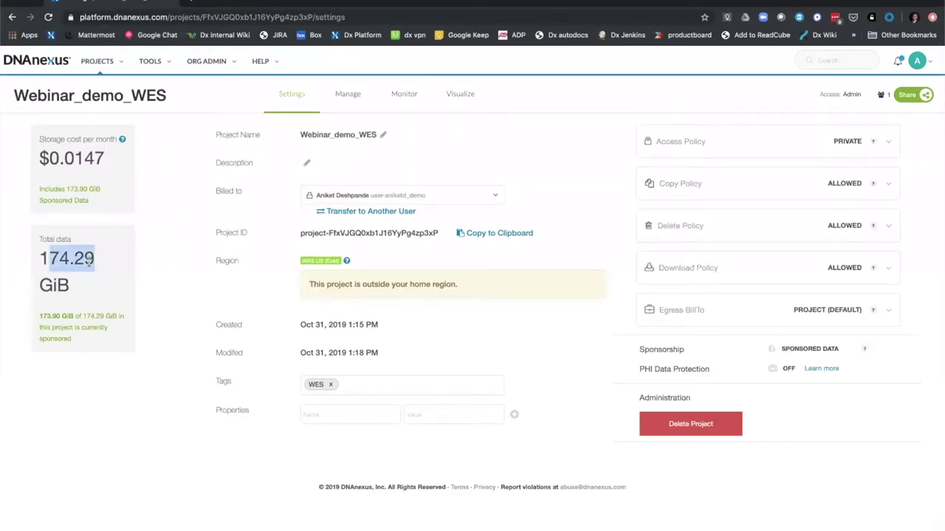
pyautogui.click(89, 262)
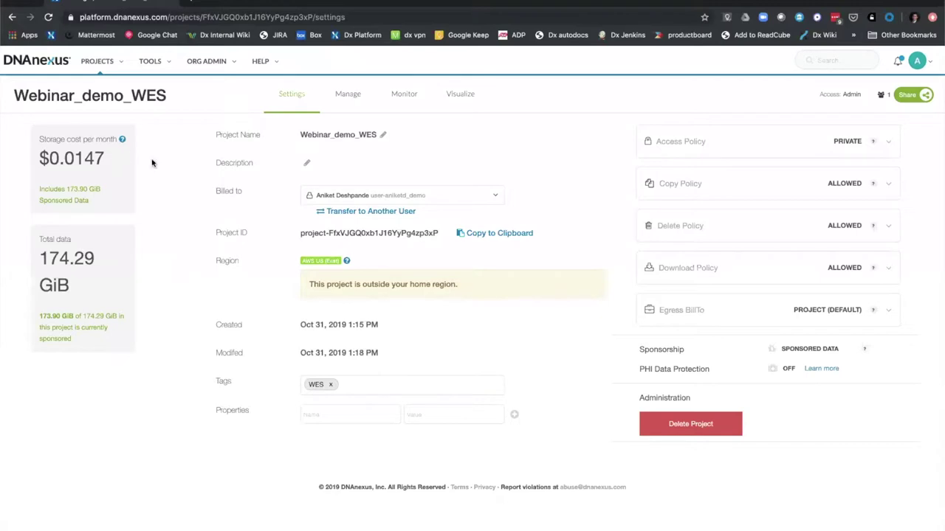
pyautogui.moveTo(50, 158); pyautogui.dragTo(107, 162)
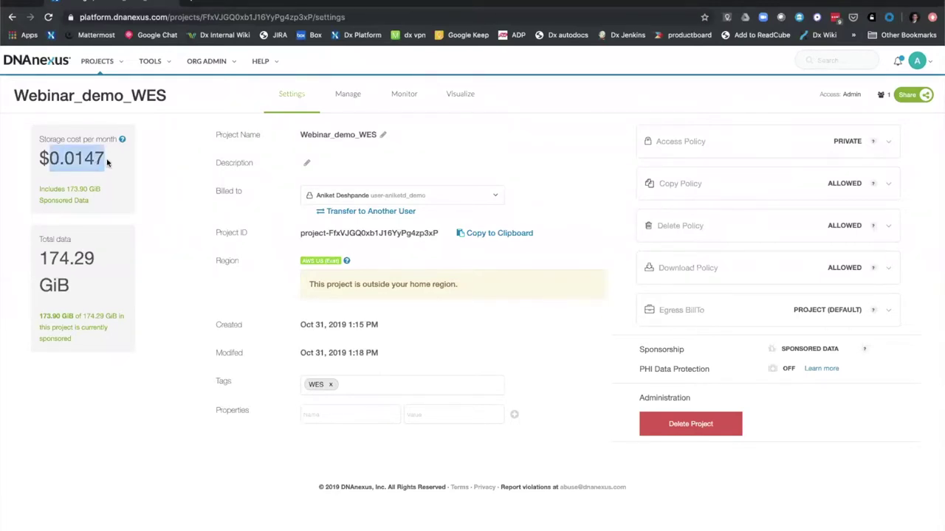
pyautogui.moveTo(47, 259); pyautogui.dragTo(127, 269)
pyautogui.click(127, 269)
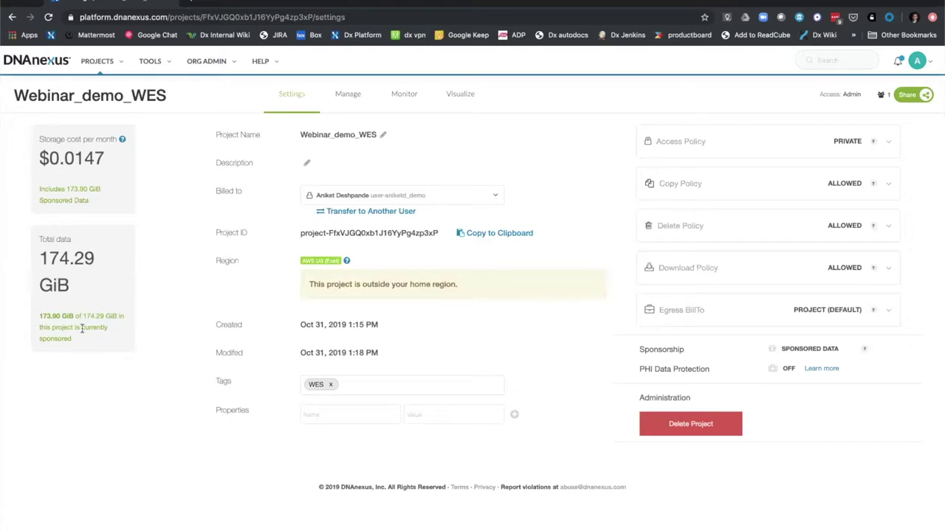
pyautogui.click(352, 96)
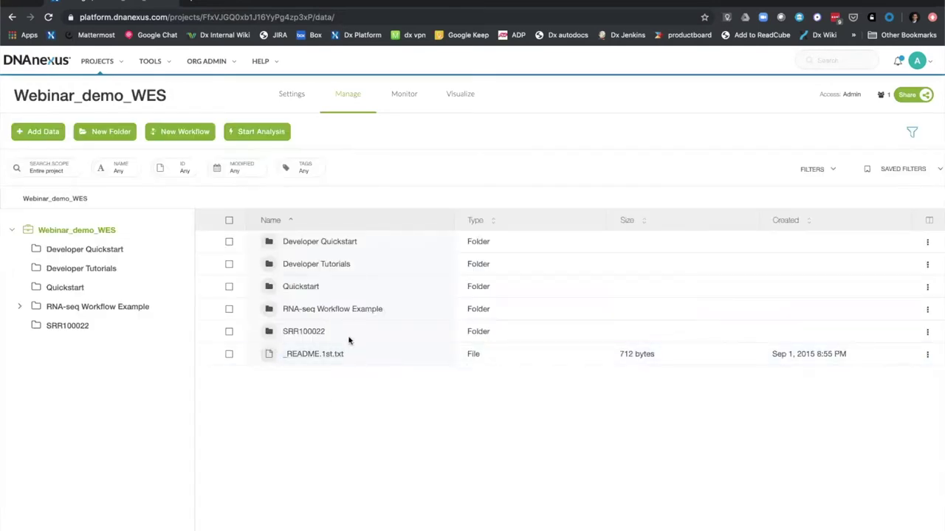
# Step: Open the SRR100022 folder and bring up the context menu for its first fastq.gz file
pyautogui.click(310, 333)
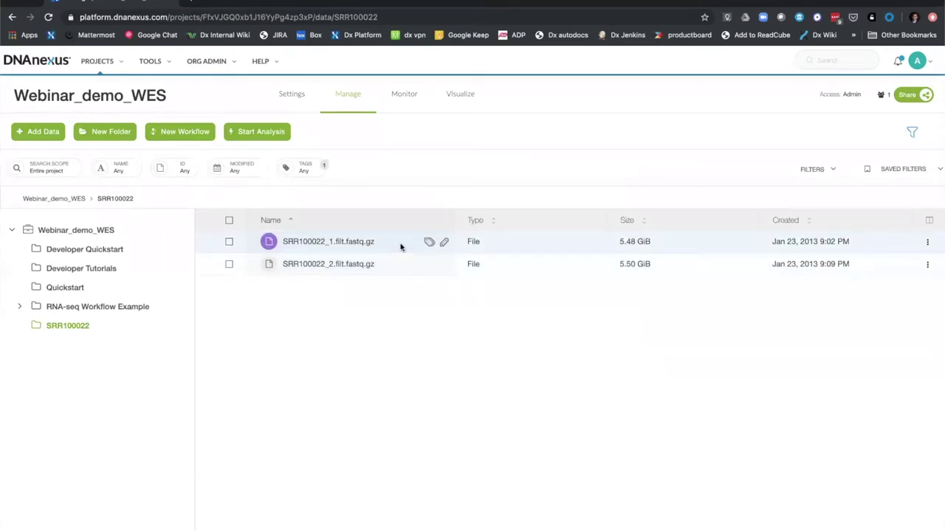
pyautogui.rightClick(401, 247)
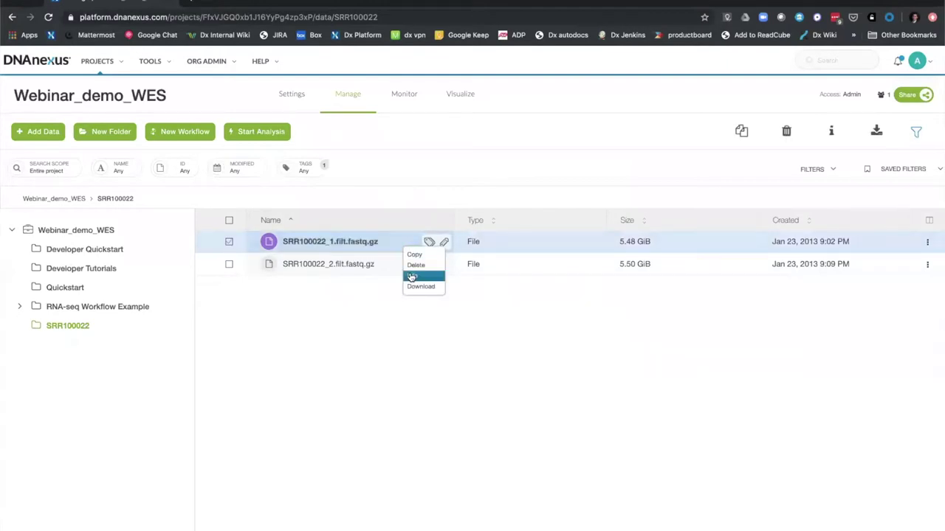
# Step: Review SRR100022_1.filt.fastq.gz info (tag SRR100022, species H. Sapiens) and save it
pyautogui.click(412, 277)
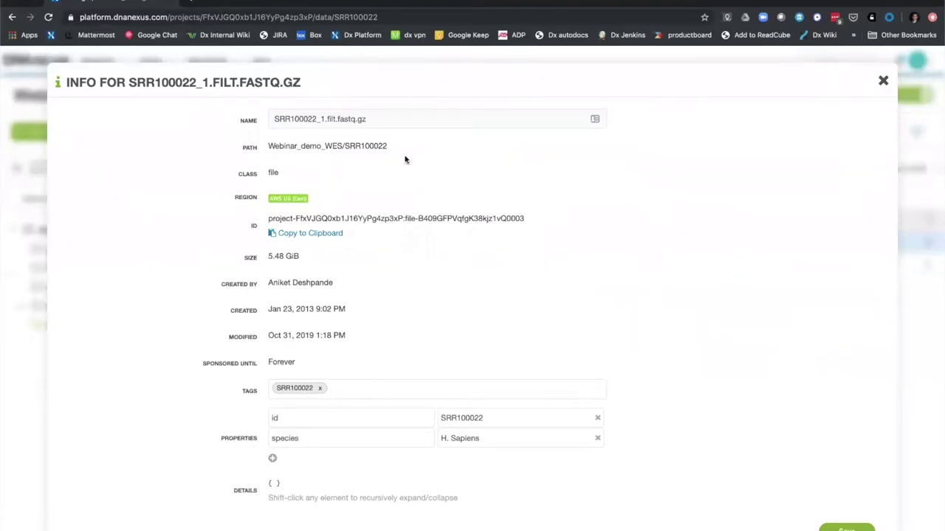
pyautogui.scroll(-1, 346, 169)
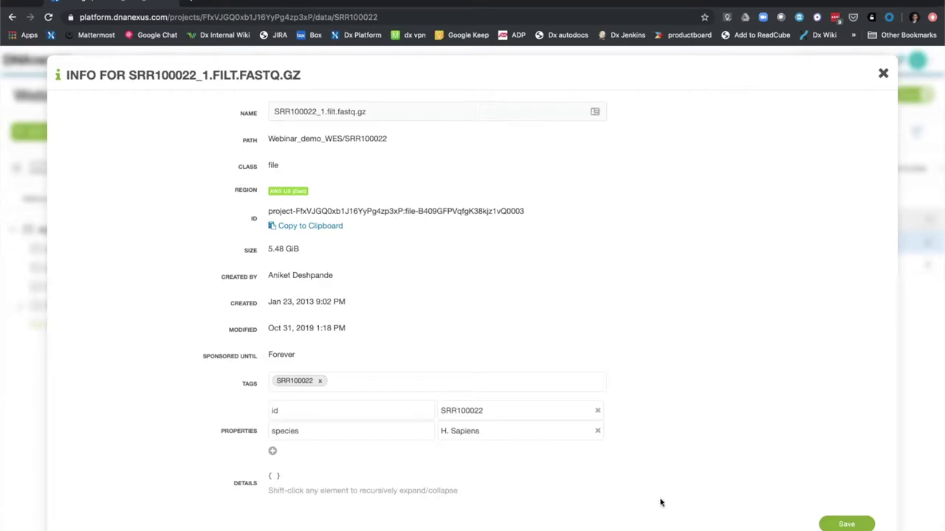
pyautogui.click(845, 524)
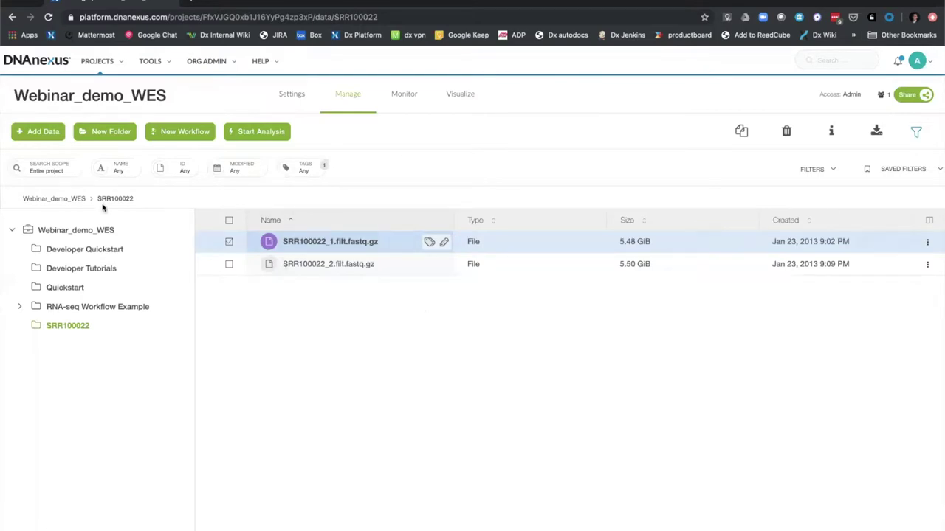
# Step: Return to the Webinar_demo_WES root folder and open its Share Project dialog
pyautogui.click(352, 99)
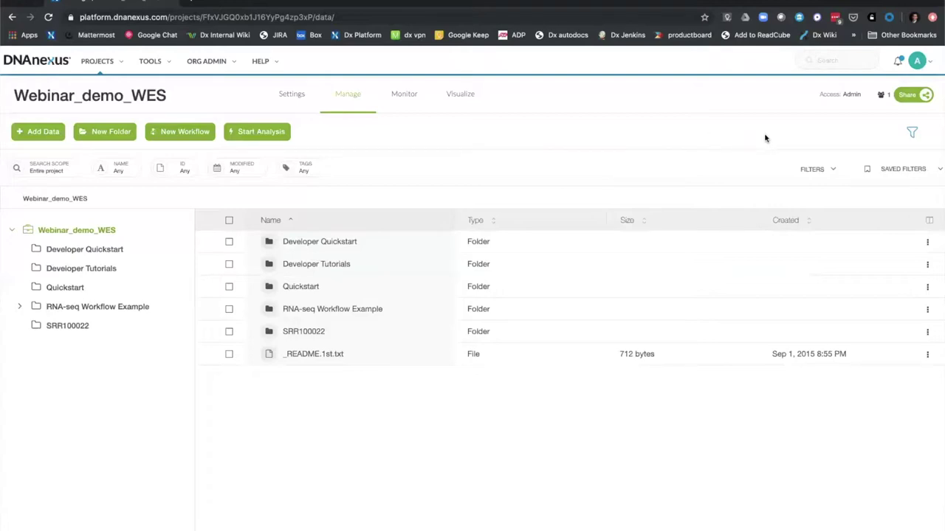
pyautogui.click(914, 99)
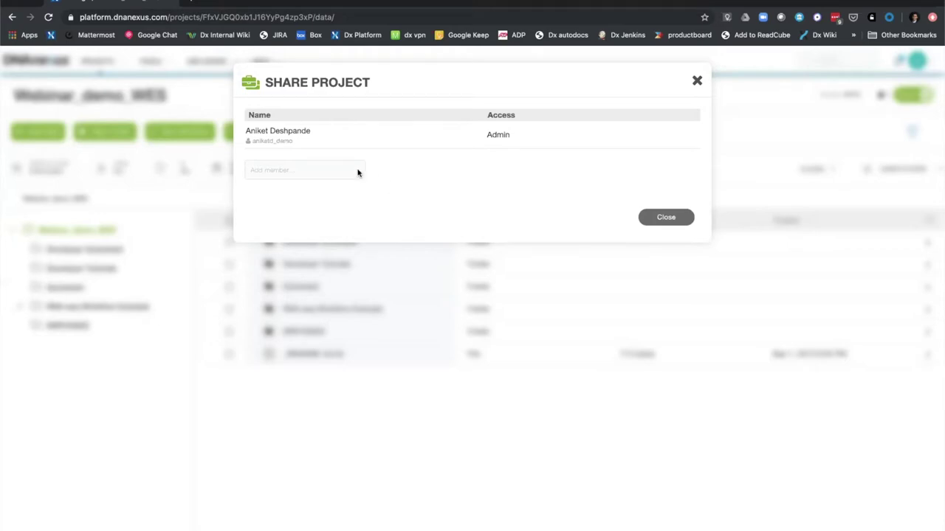
# Step: Add the collaborator's username to Webinar_demo_WES as a member with Contributor access
pyautogui.click(306, 173)
pyautogui.write('us')
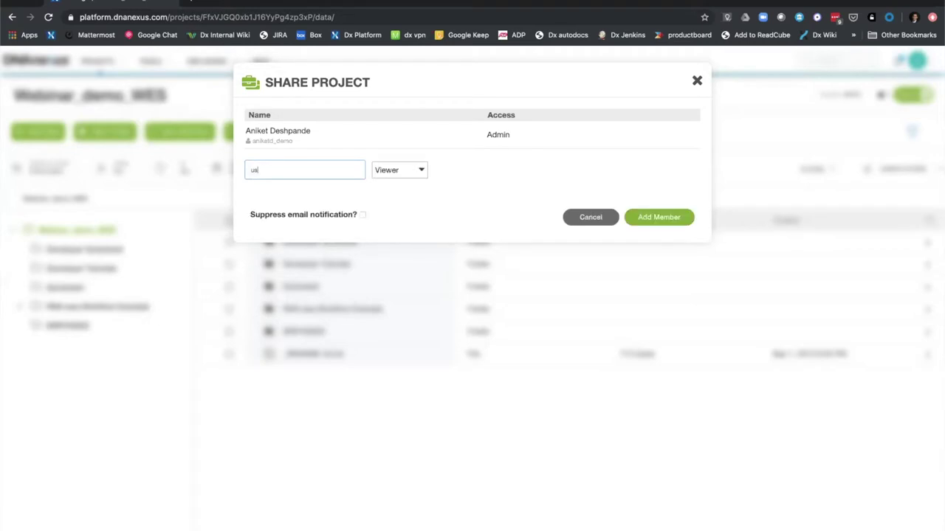
pyautogui.write('er-aniketd')
pyautogui.click(406, 173)
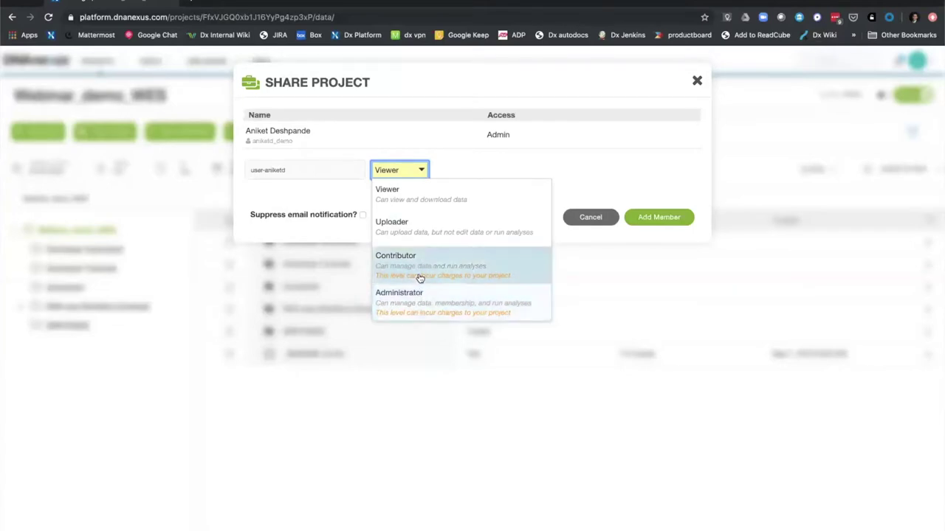
pyautogui.click(420, 277)
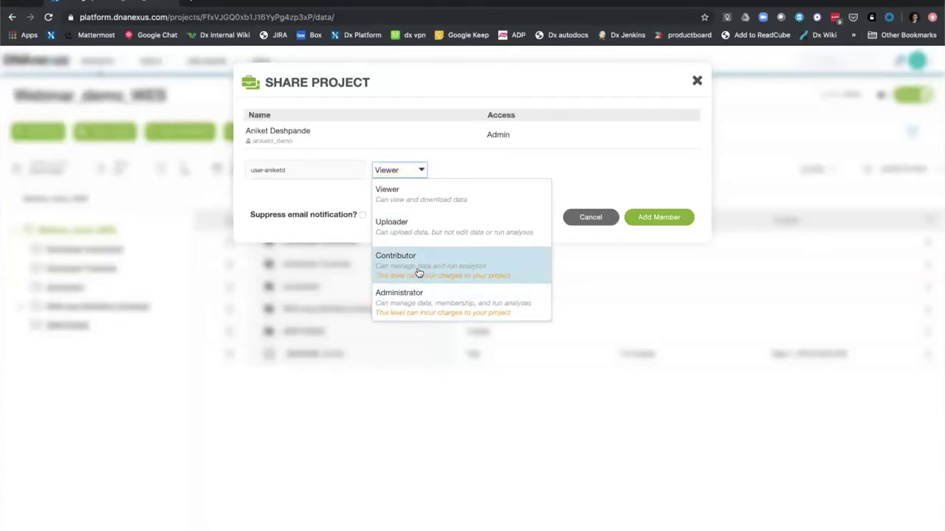
pyautogui.click(665, 216)
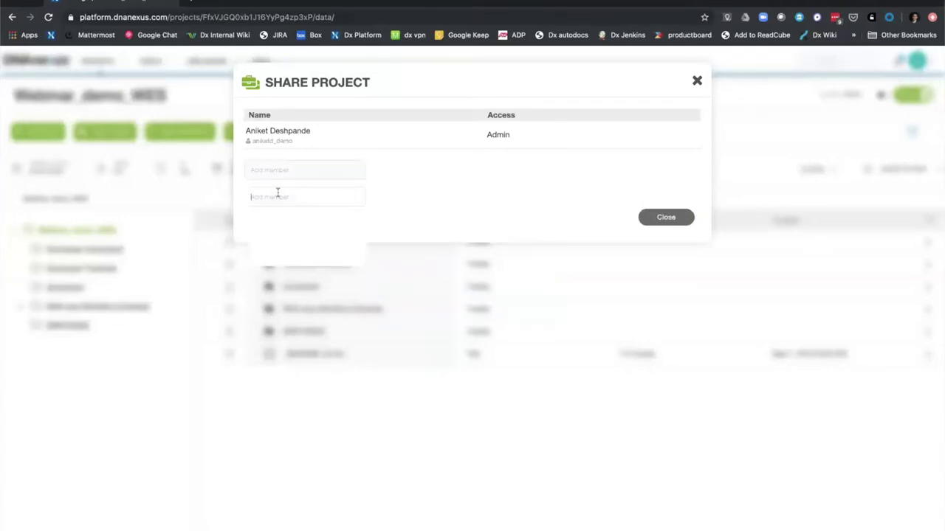
# Step: Add the DNAnexus organisation as a Viewer, then remove it and close sharing
pyautogui.click(284, 194)
pyautogui.write('os')
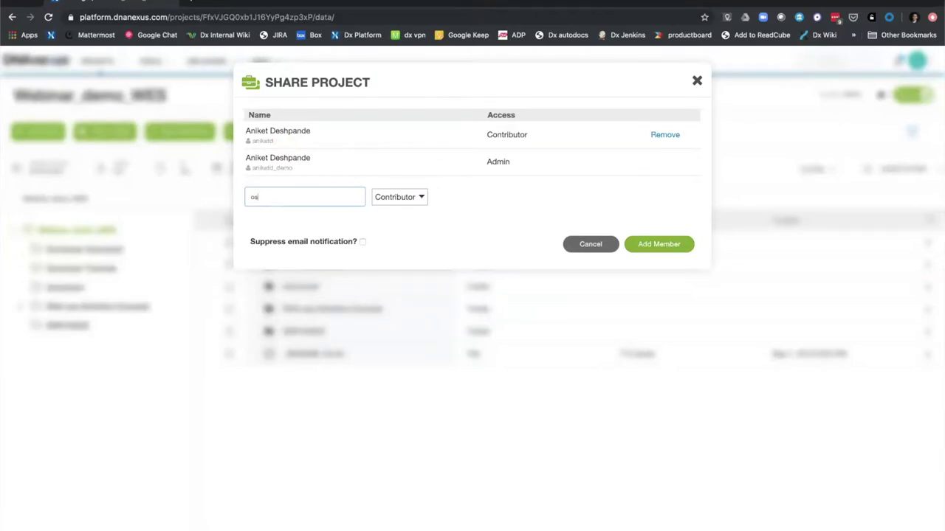
pyautogui.write('g-dnanexus')
pyautogui.click(406, 200)
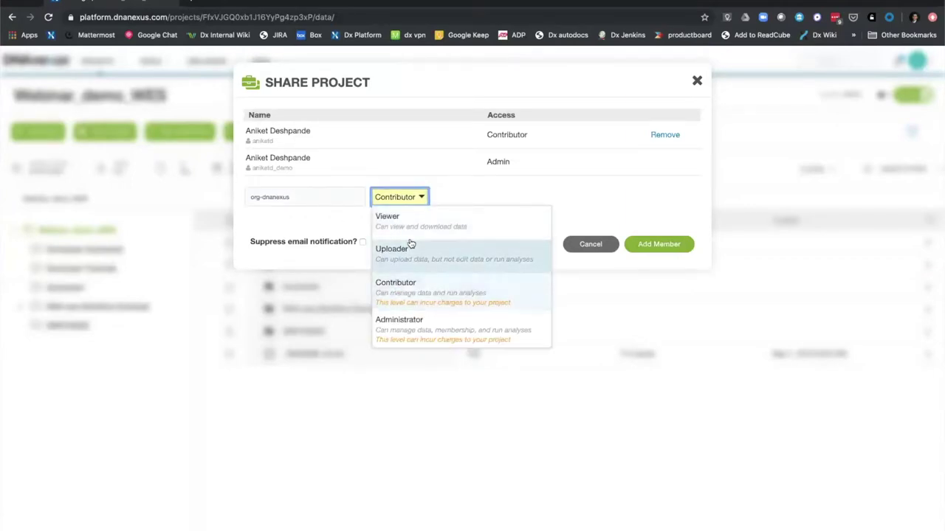
pyautogui.click(411, 226)
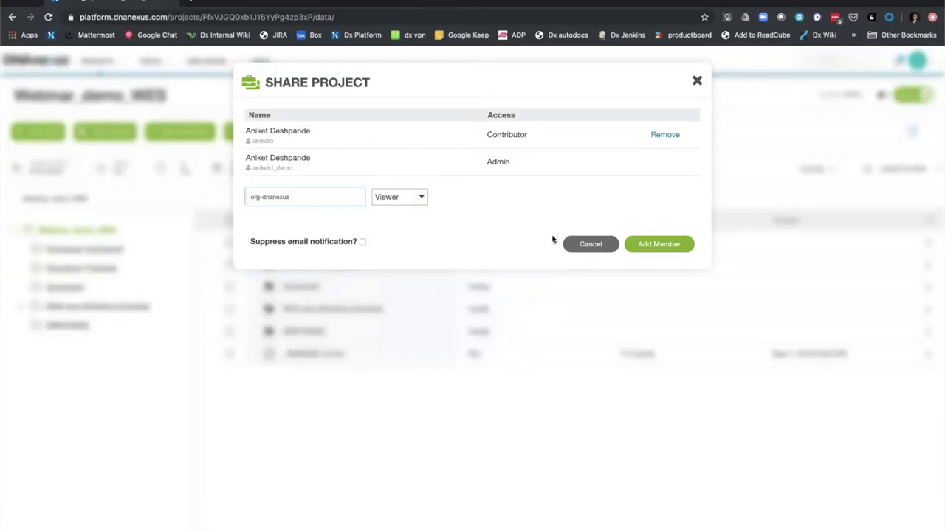
pyautogui.click(639, 247)
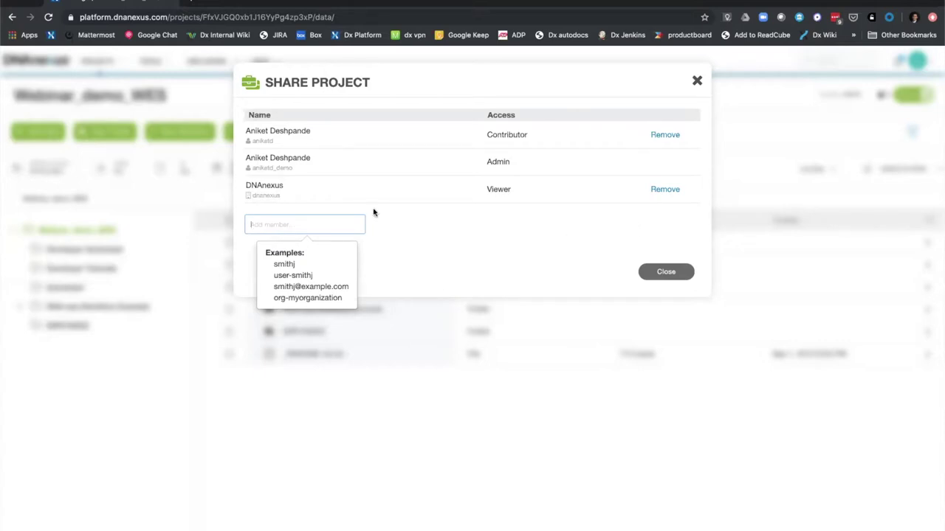
pyautogui.click(665, 189)
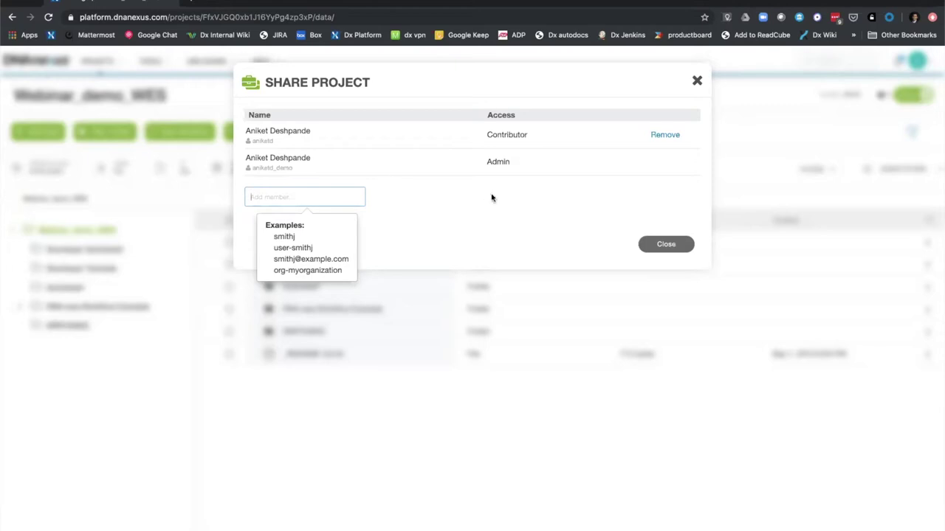
pyautogui.click(667, 244)
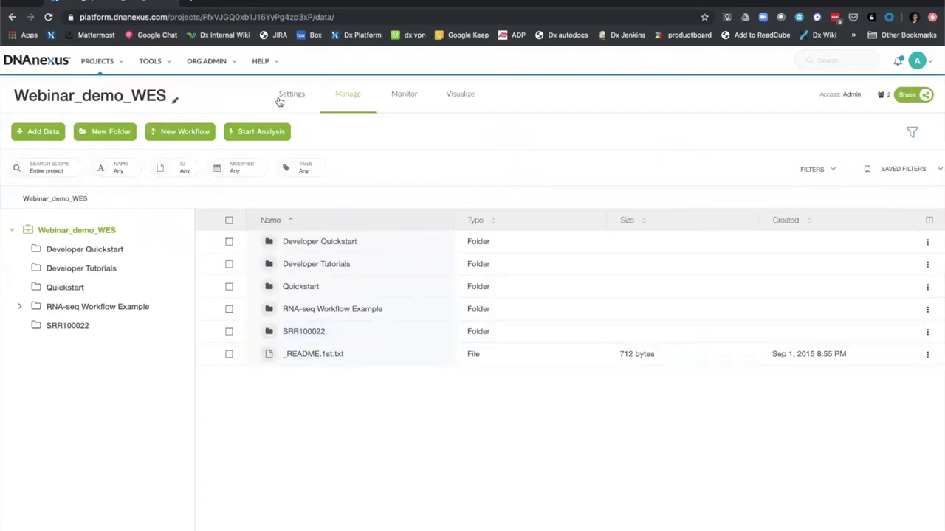
# Step: Go to the Tools Library through the TOOLS menu in the top navigation
pyautogui.click(165, 65)
pyautogui.click(168, 88)
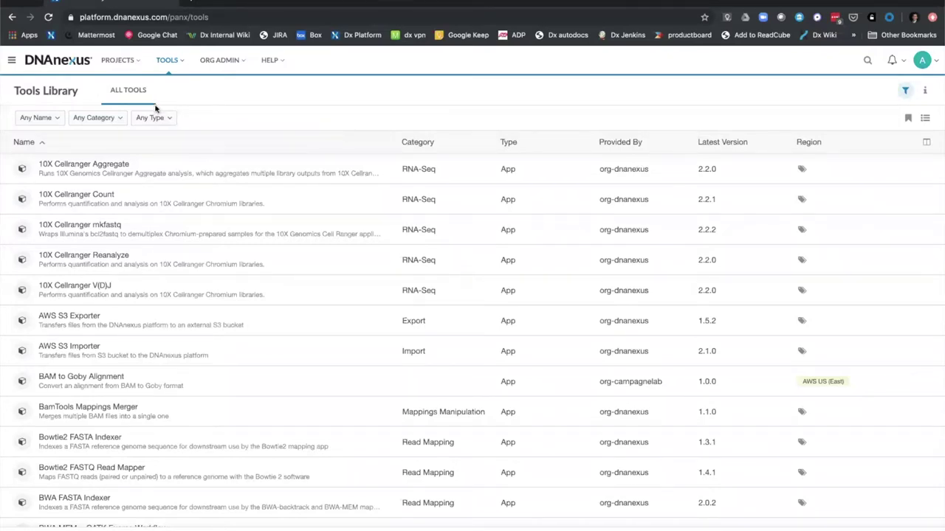
# Step: Filter the Tools Library by the RNA-Seq category, then clear that filter
pyautogui.scroll(-3, 124, 360)
pyautogui.scroll(3, 122, 358)
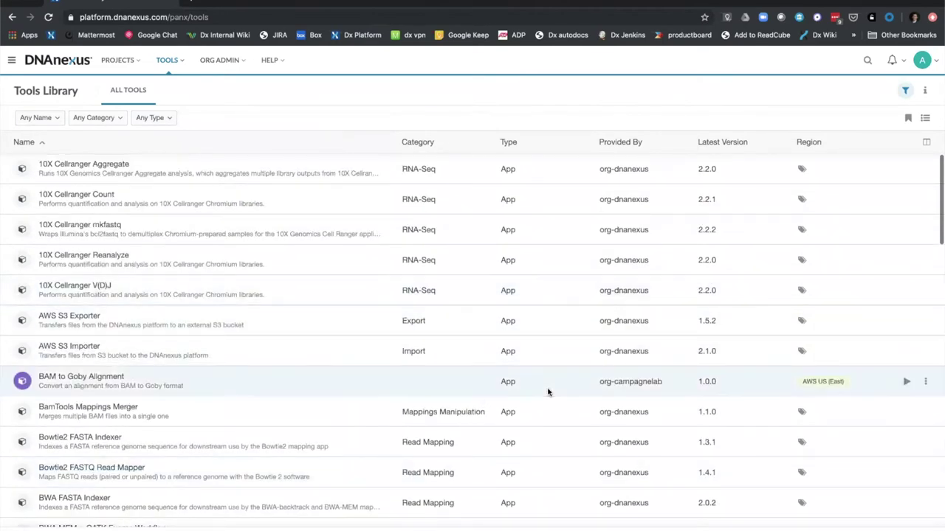
pyautogui.click(109, 120)
pyautogui.scroll(-3, 100, 196)
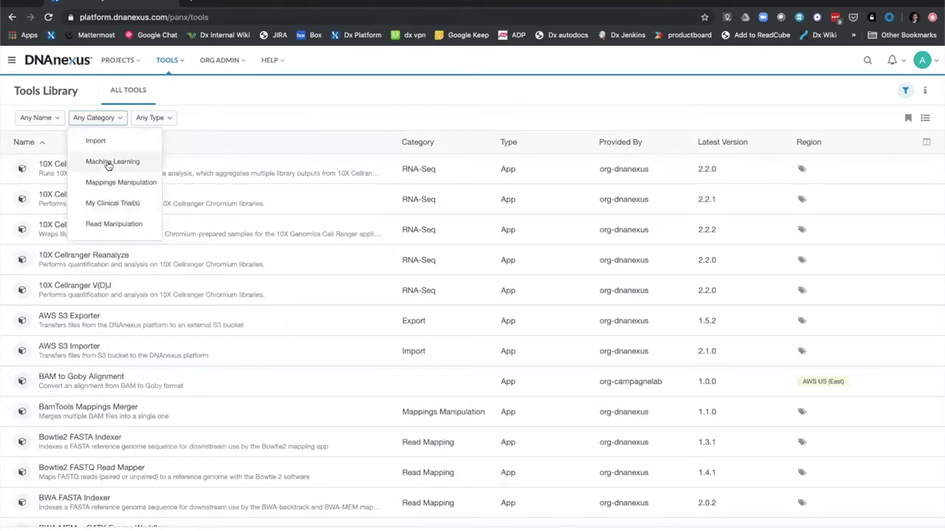
pyautogui.scroll(-3, 108, 166)
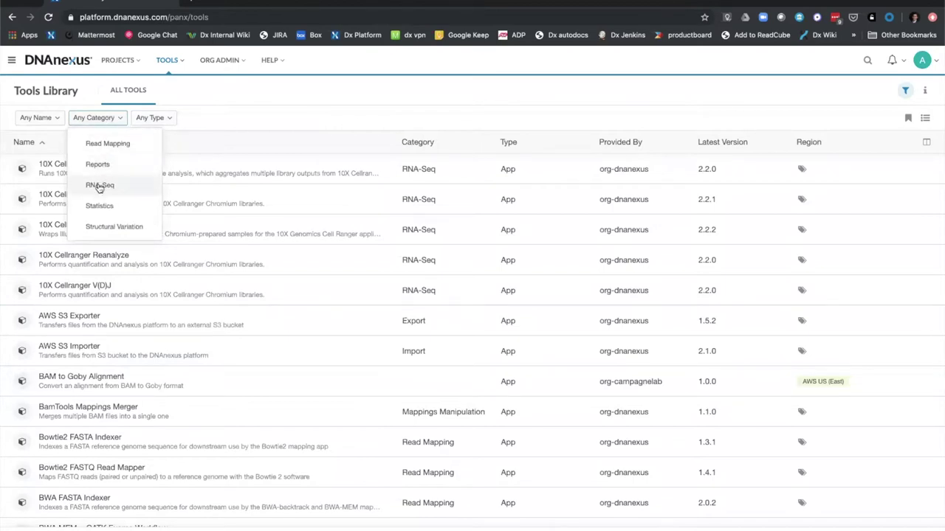
pyautogui.click(100, 185)
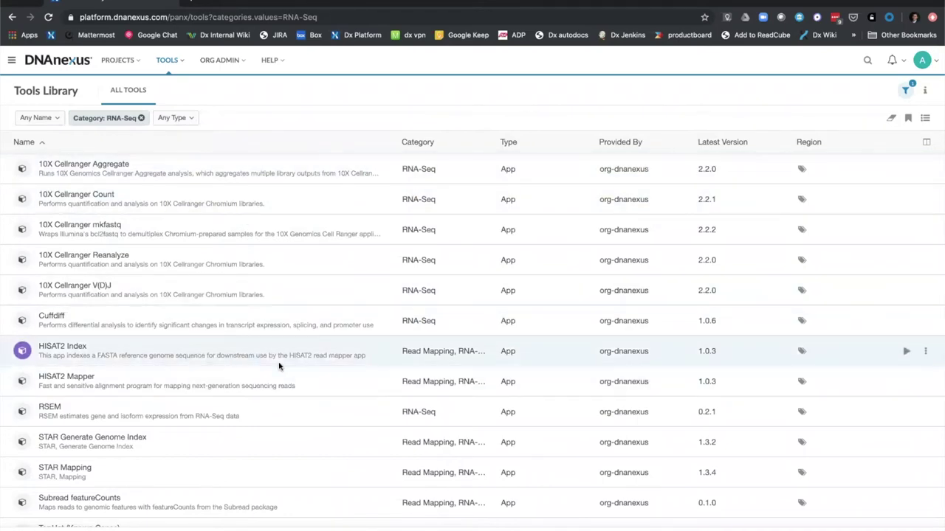
pyautogui.scroll(-2, 279, 366)
pyautogui.scroll(2, 279, 366)
pyautogui.click(142, 119)
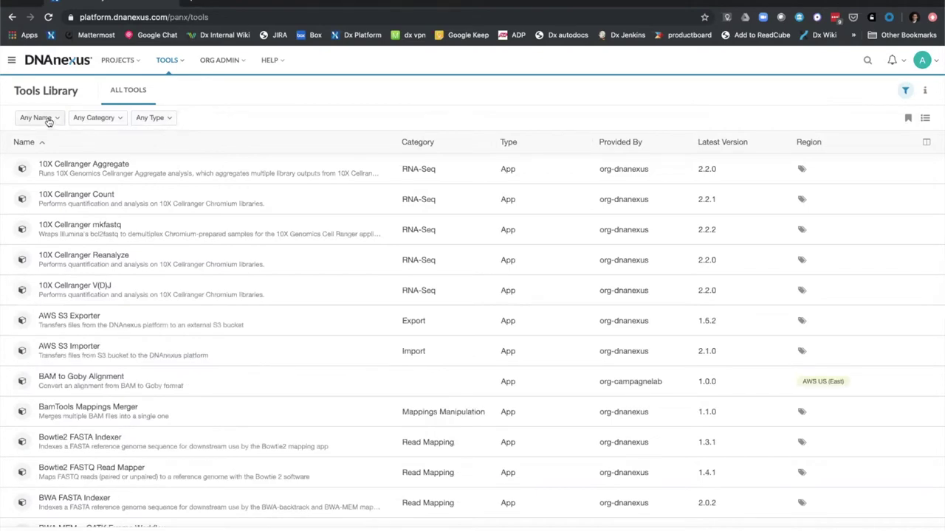
# Step: Filter tools by the name 'bwa' and open BWA-MEM FASTQ Read Mapper
pyautogui.click(42, 118)
pyautogui.write('bwa')
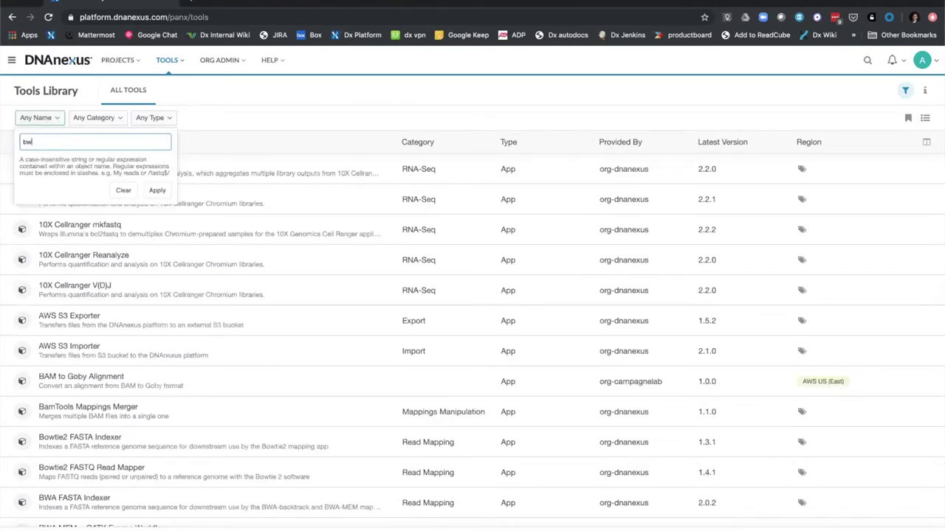
pyautogui.click(155, 191)
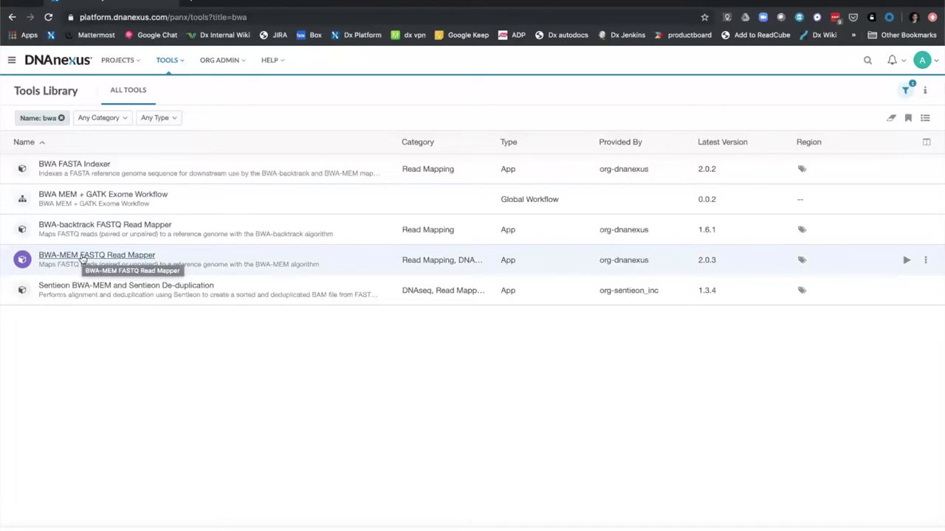
pyautogui.click(83, 256)
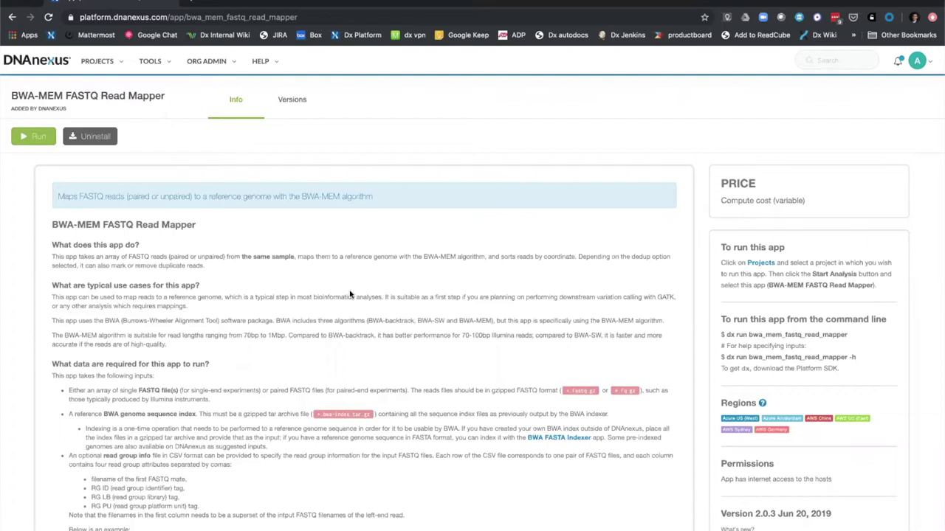
# Step: Select the app's dx run command text on the Info page, then clear the selection
pyautogui.scroll(-2, 350, 294)
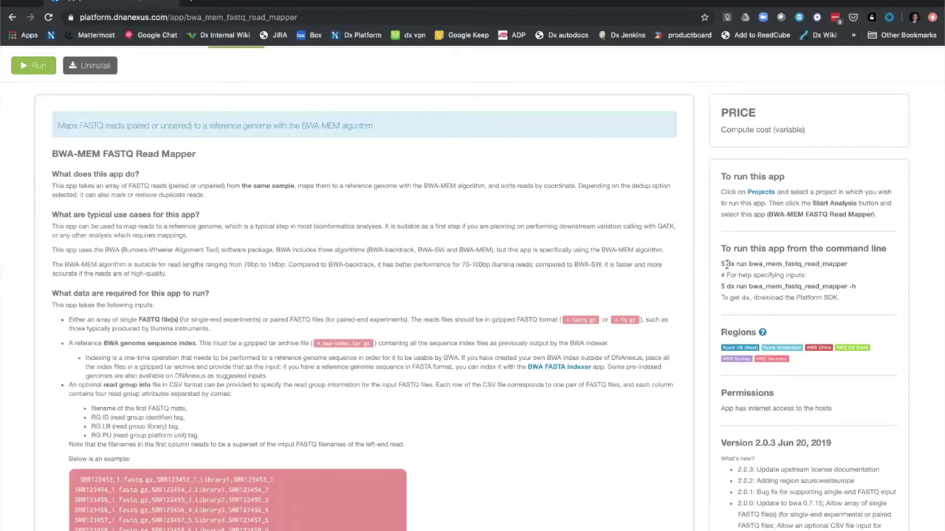
pyautogui.moveTo(727, 264); pyautogui.dragTo(849, 266)
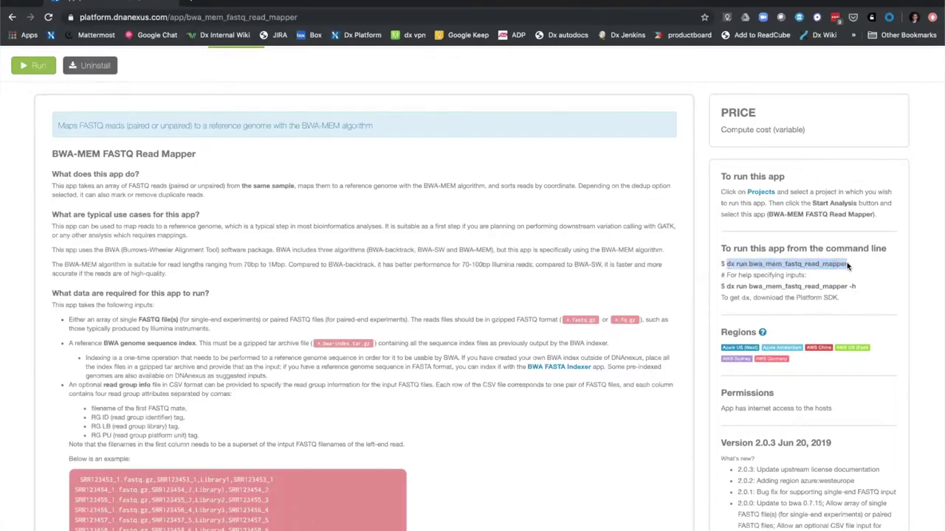
pyautogui.click(848, 267)
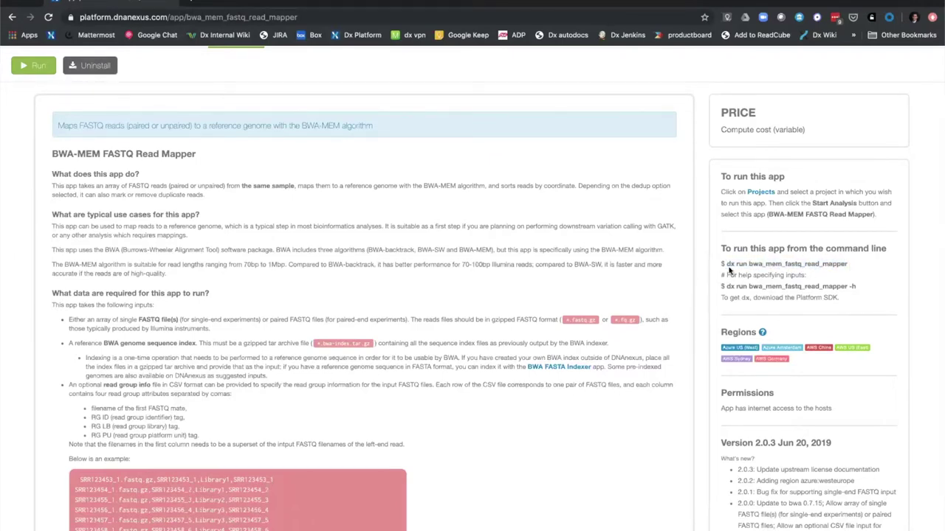
pyautogui.moveTo(727, 263); pyautogui.dragTo(858, 266)
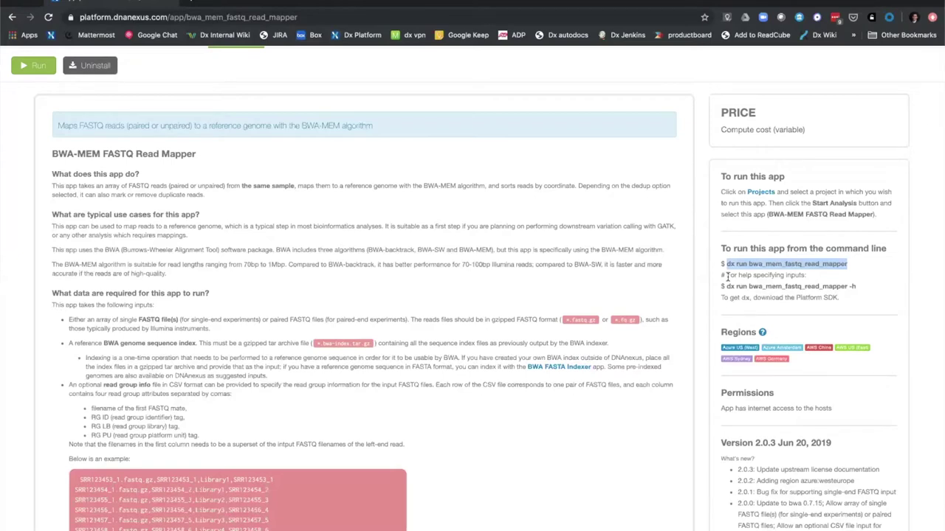
pyautogui.click(685, 304)
# Step: Scroll through the Info documentation for reads_fastqgzs, genomeindex_targz and duplicate-marking options
pyautogui.scroll(-2, 685, 303)
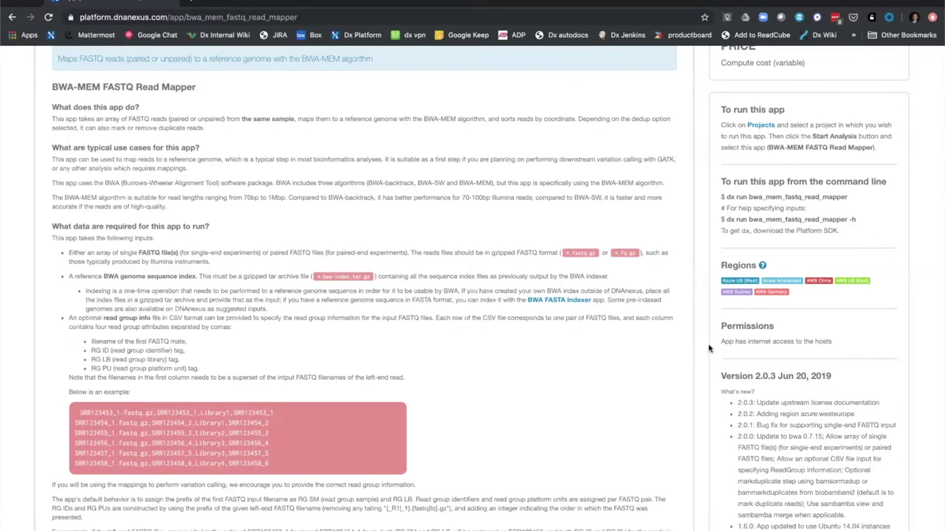
pyautogui.scroll(-1, 708, 348)
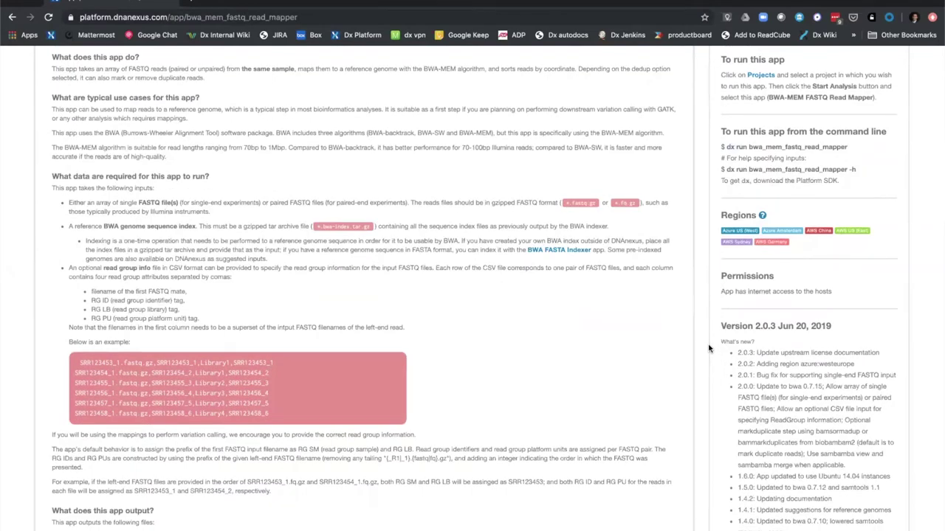
pyautogui.scroll(-1, 708, 348)
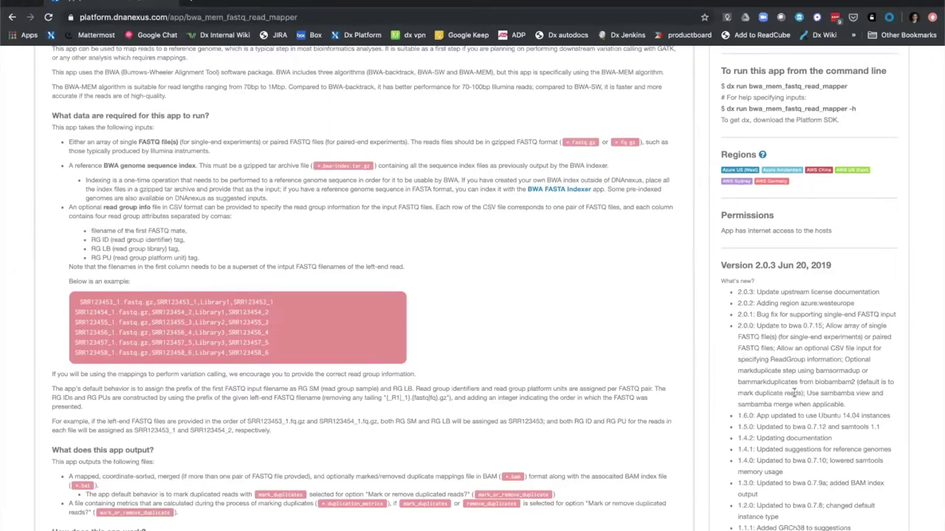
pyautogui.scroll(3, 625, 321)
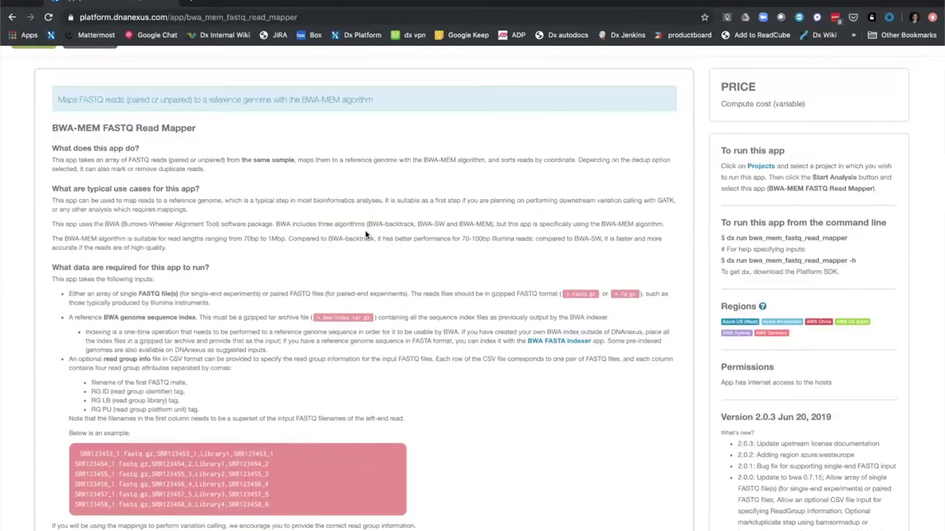
pyautogui.scroll(2, 367, 235)
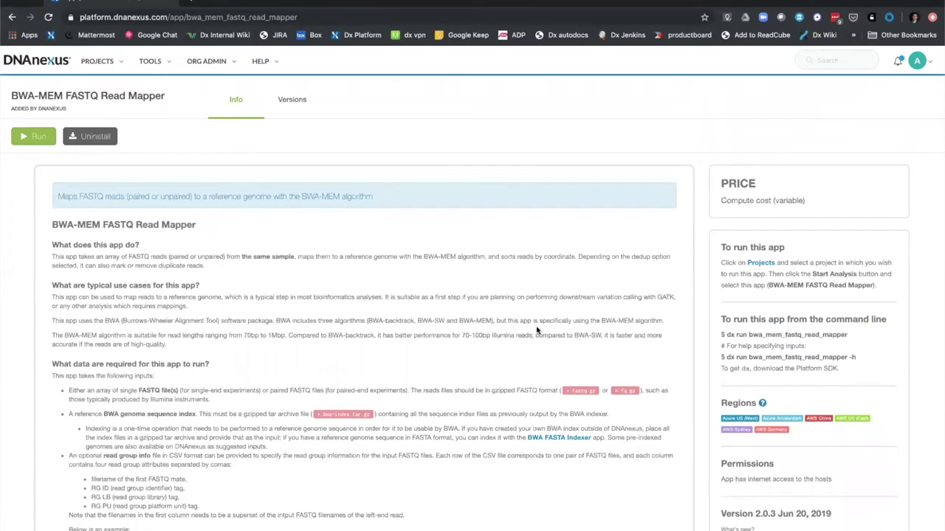
pyautogui.scroll(-4, 687, 354)
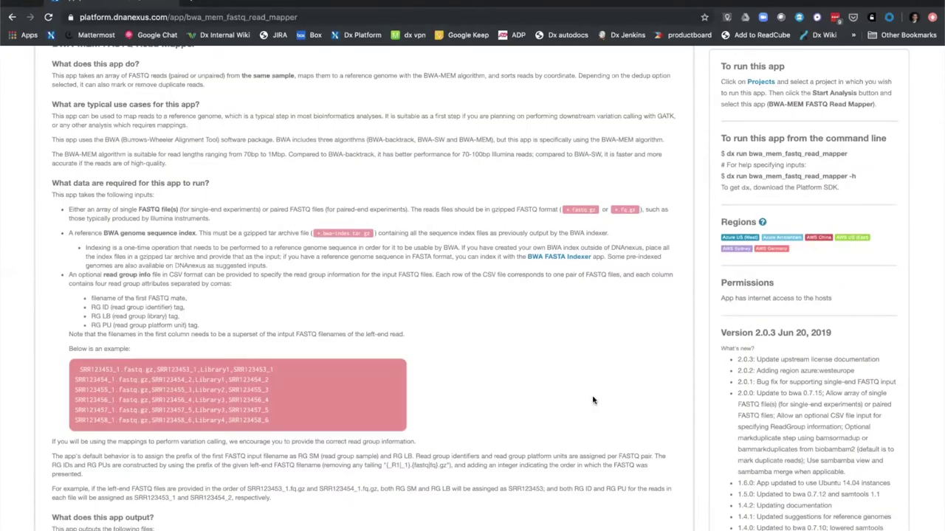
pyautogui.scroll(-10, 593, 400)
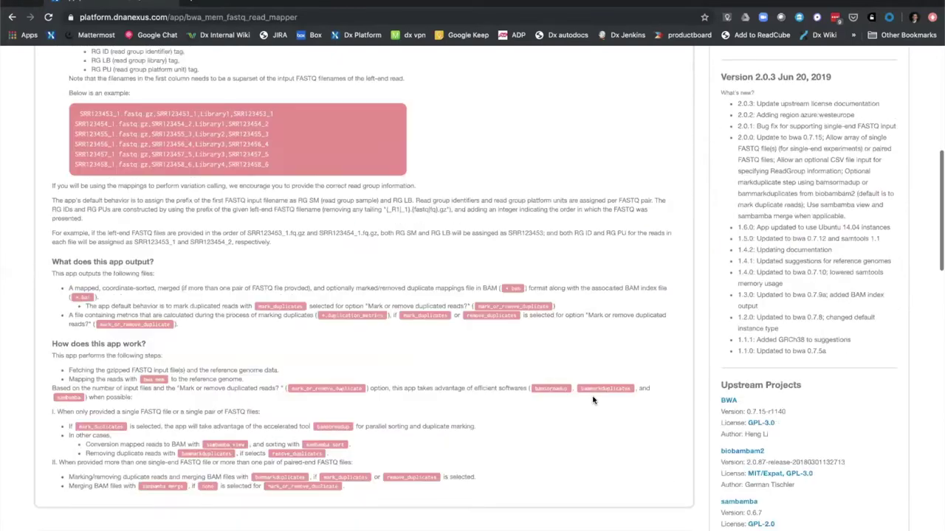
pyautogui.scroll(-12, 592, 400)
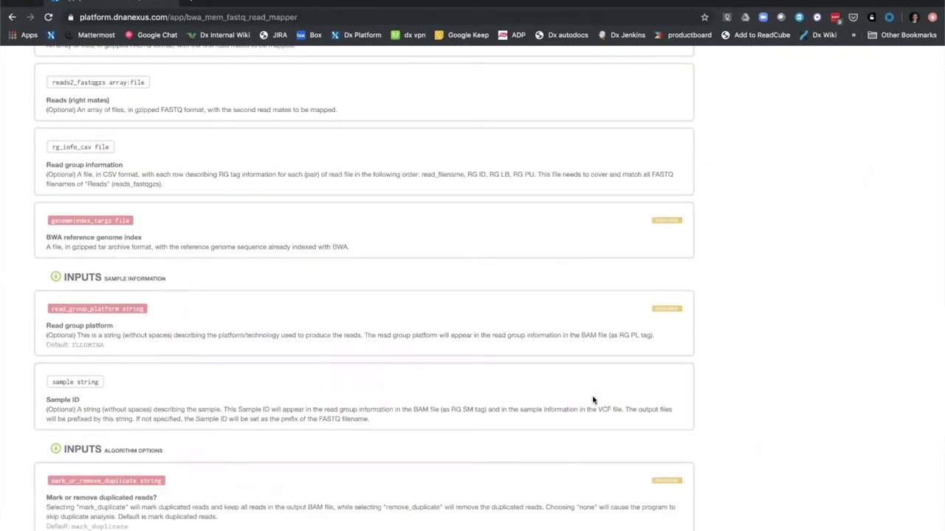
pyautogui.scroll(20, 592, 400)
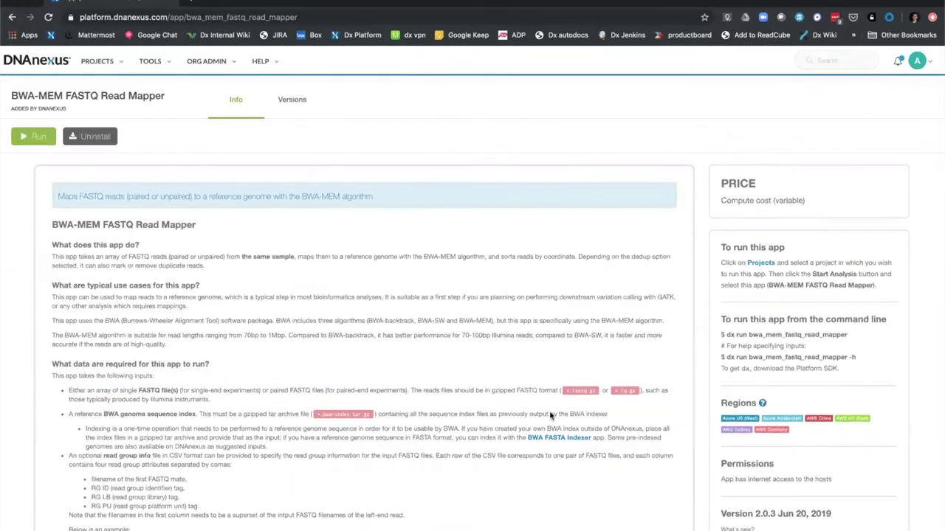
pyautogui.scroll(-3, 550, 416)
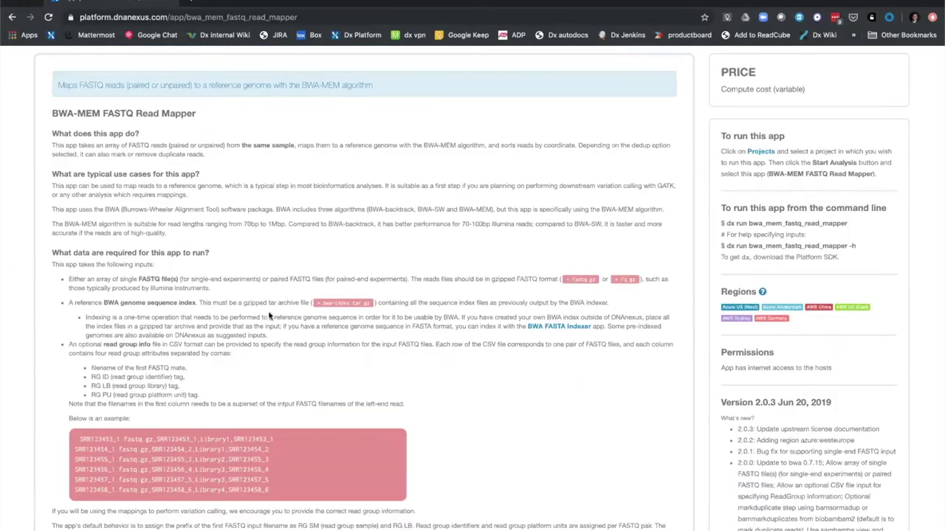
pyautogui.scroll(2, 269, 316)
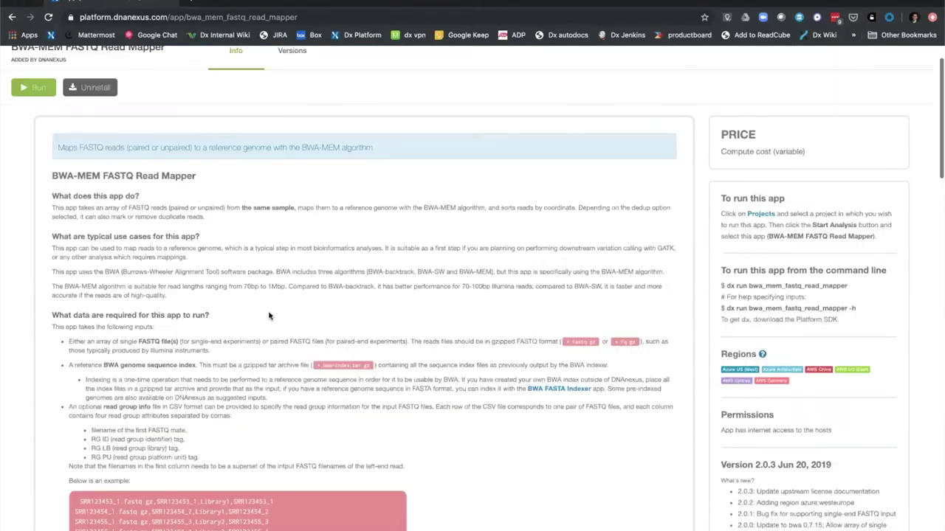
# Step: Start a BWA-MEM FASTQ Read Mapper run in Webinar_demo_WES and focus the analysis name field
pyautogui.click(37, 88)
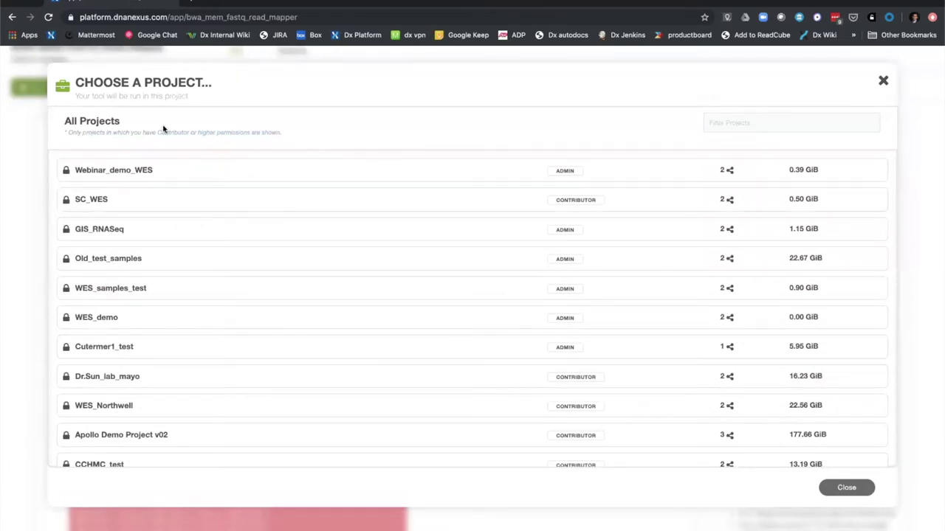
pyautogui.click(126, 172)
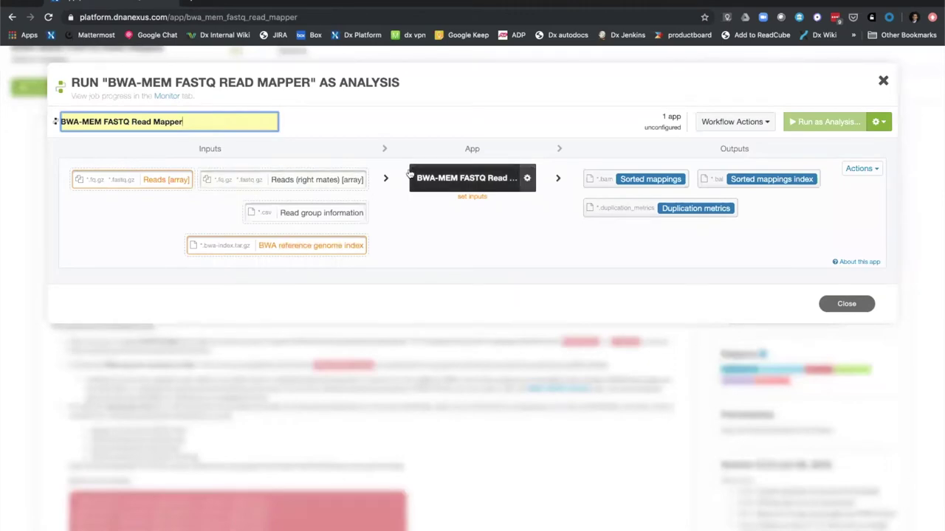
pyautogui.click(274, 129)
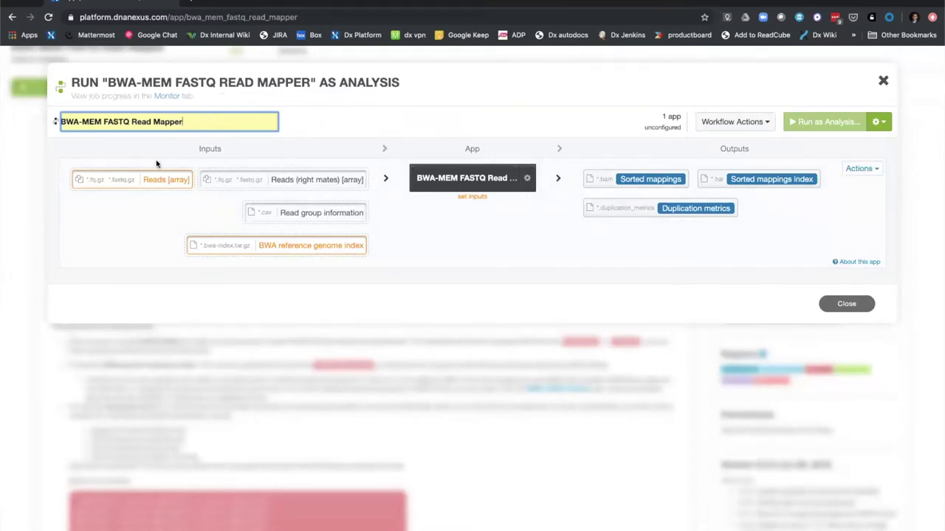
pyautogui.moveTo(158, 183)
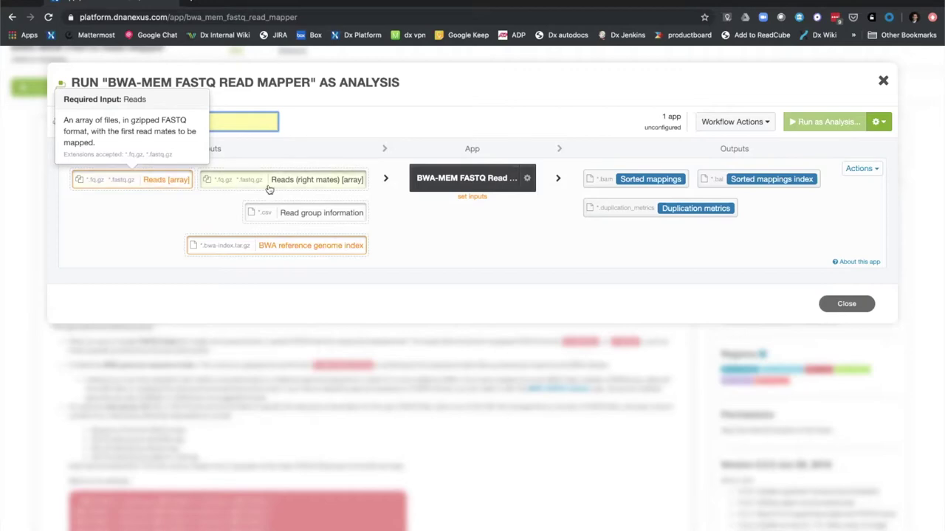
pyautogui.moveTo(346, 245)
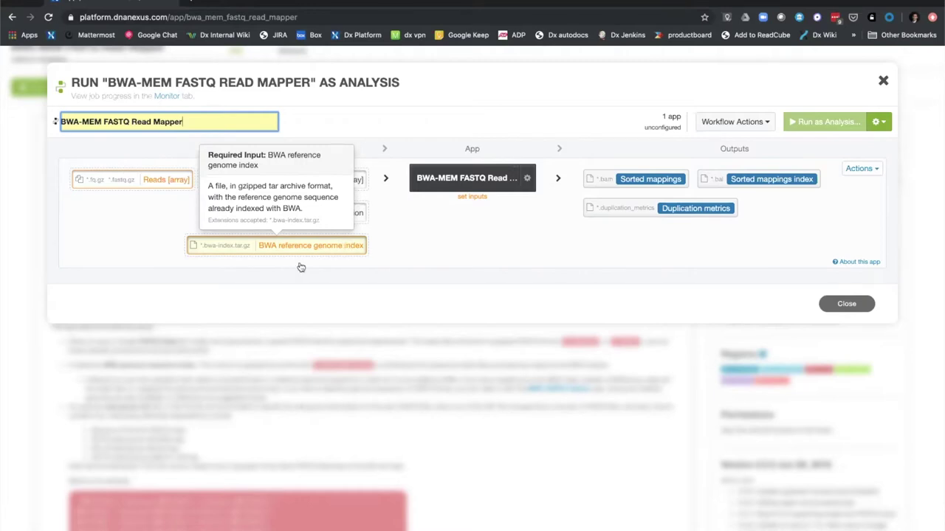
pyautogui.moveTo(91, 181)
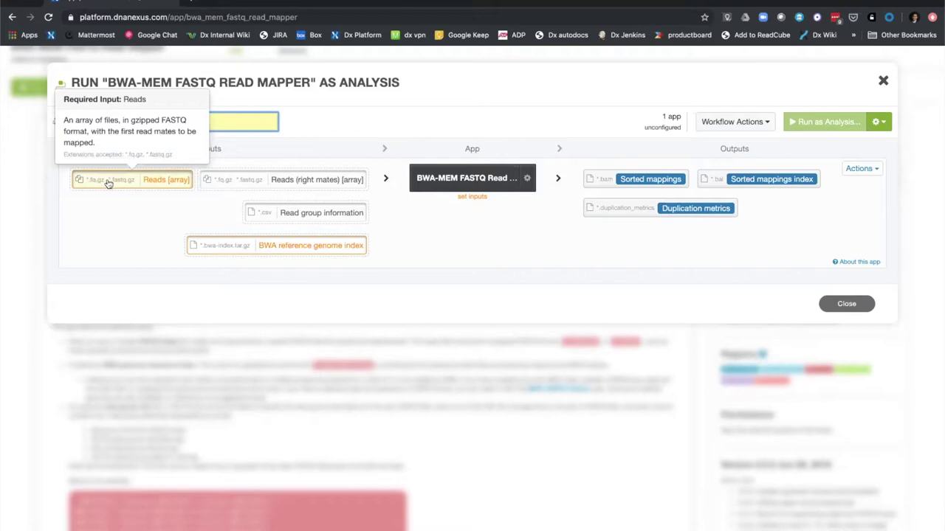
# Step: Set SRR100022_20_1.fq.gz as the Reads input
pyautogui.click(92, 181)
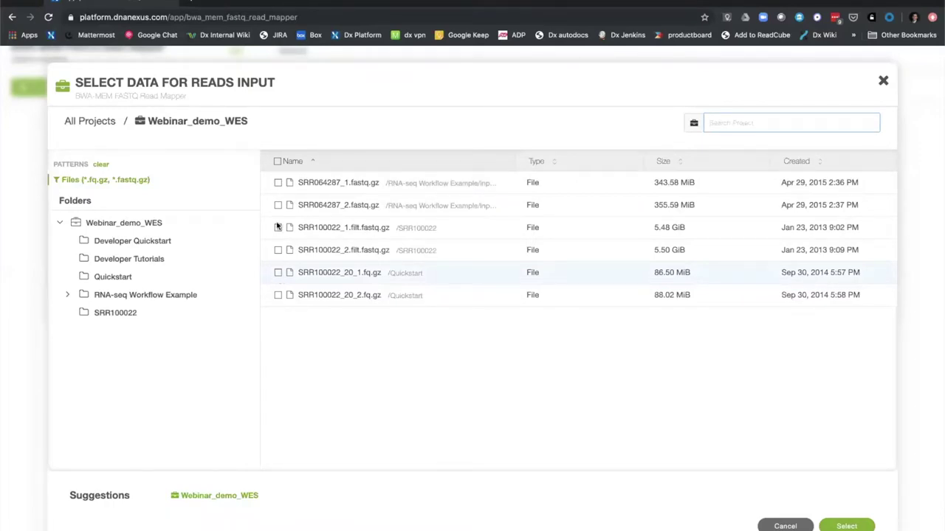
pyautogui.click(277, 162)
pyautogui.click(278, 161)
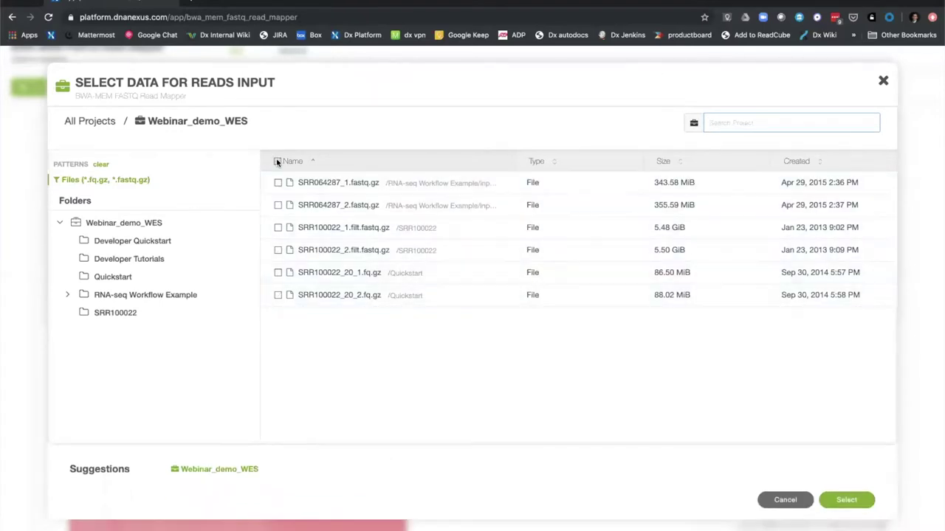
pyautogui.click(278, 273)
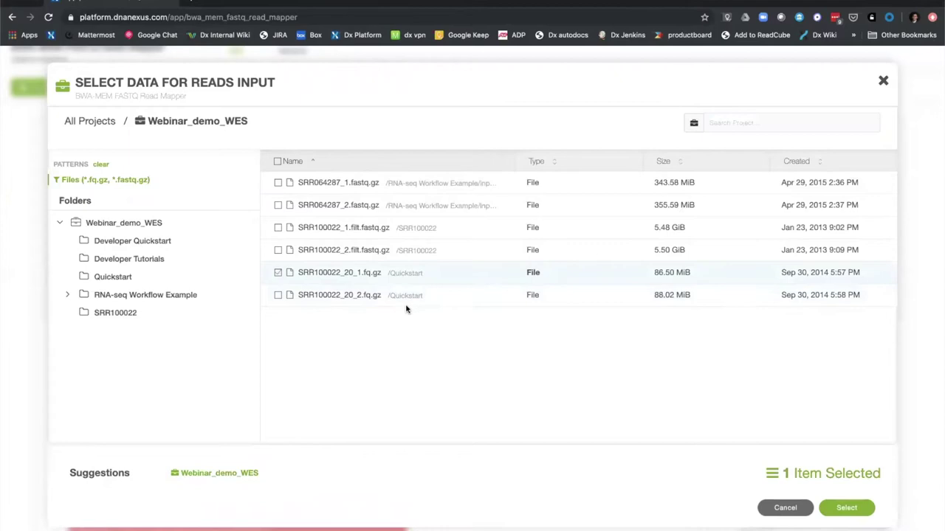
pyautogui.click(846, 508)
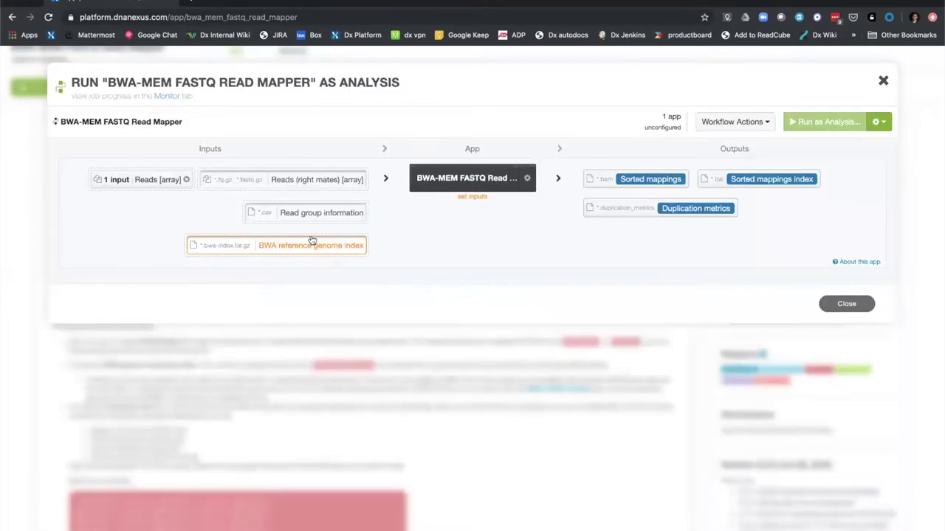
# Step: Set SRR100022_20_2.fq.gz as the Reads (right mates) input
pyautogui.click(300, 182)
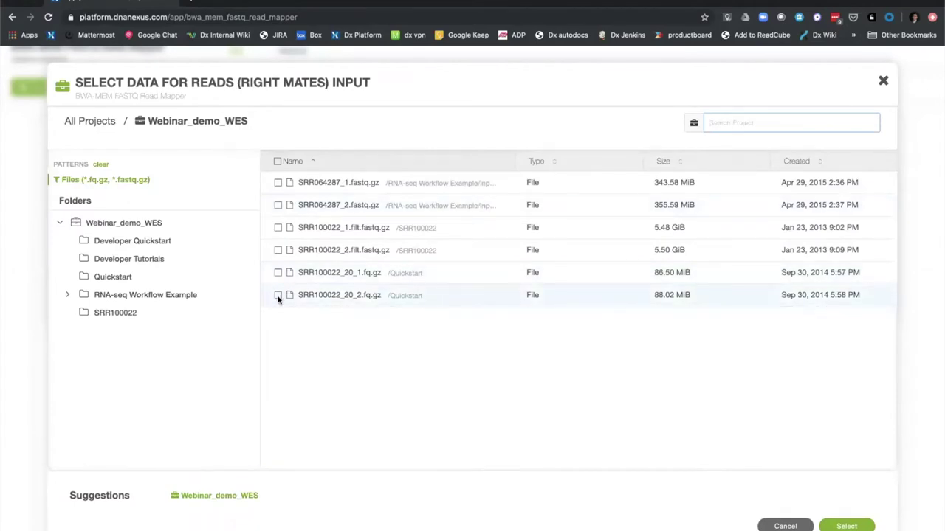
pyautogui.click(278, 296)
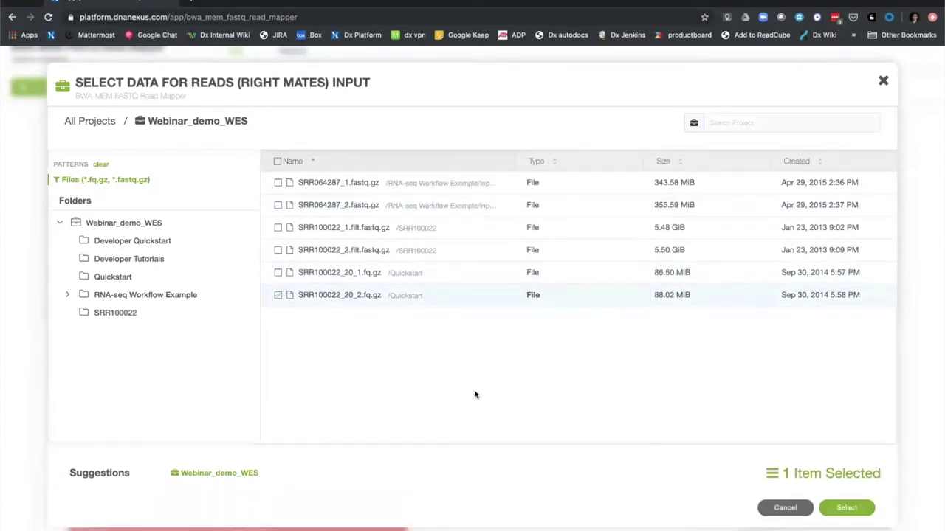
pyautogui.click(846, 508)
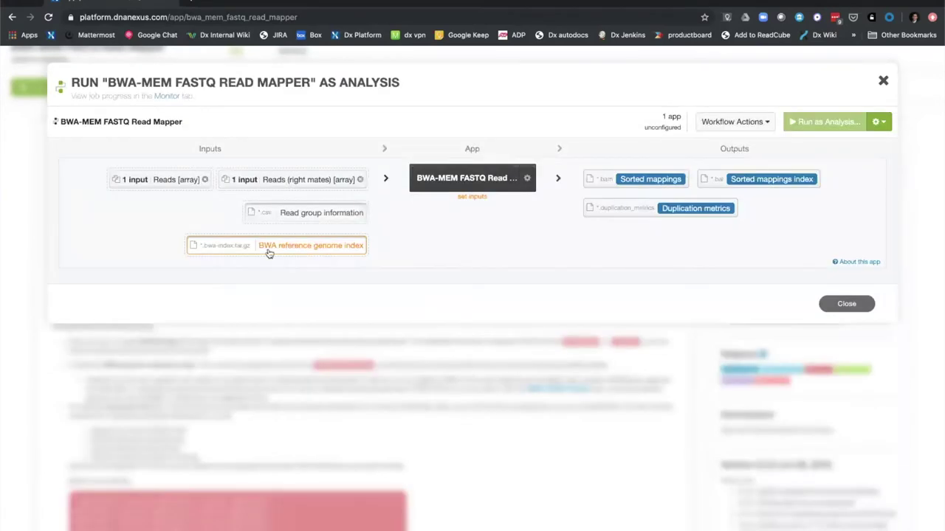
pyautogui.moveTo(270, 254)
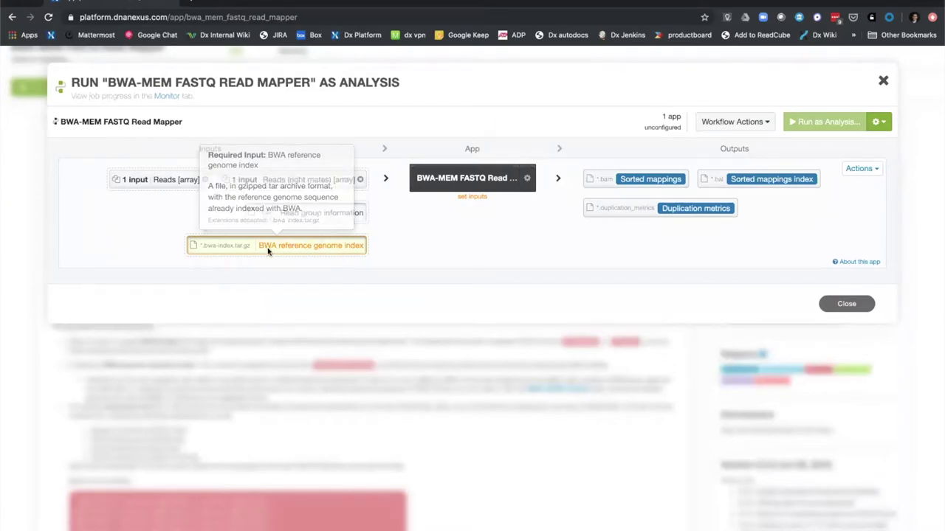
# Step: Set the BWA reference genome index to human_g1k_v37.bwa-index.tar.gz from the DNAnexus GRCh37 b37 reference folder
pyautogui.click(268, 252)
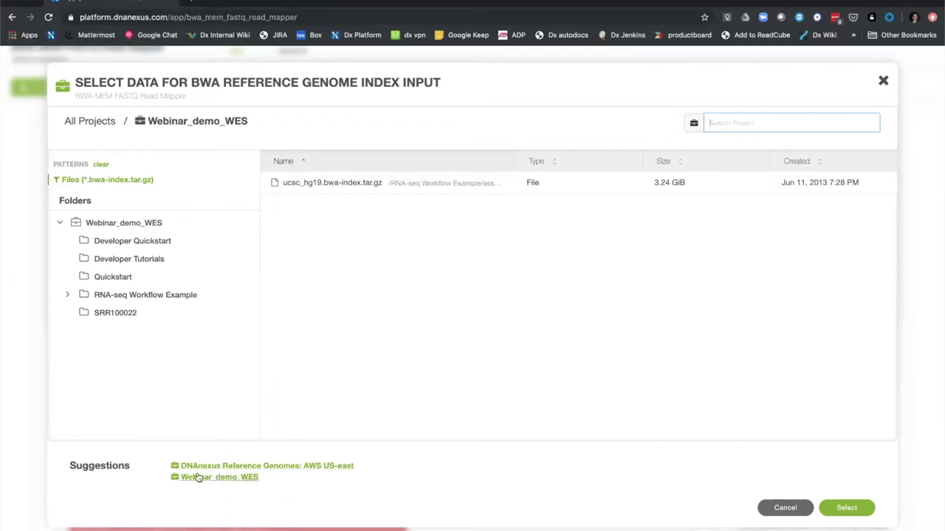
pyautogui.click(248, 467)
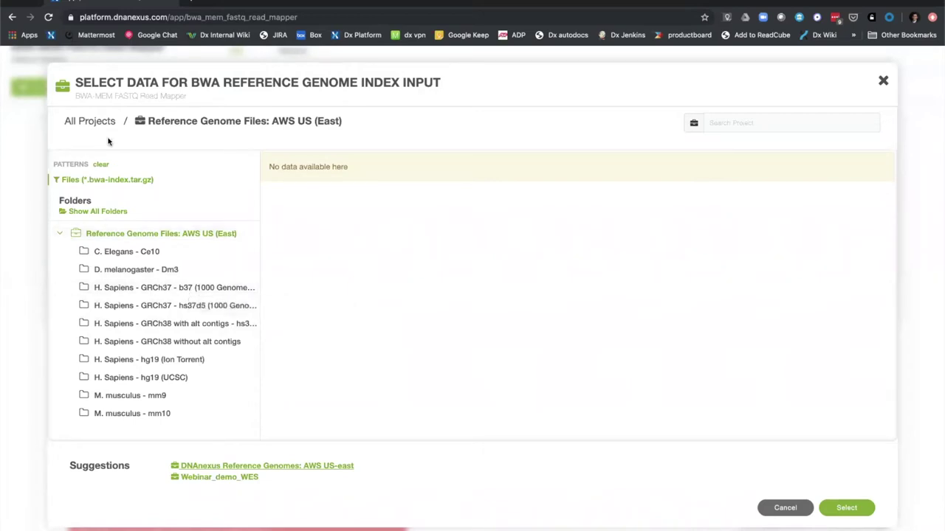
pyautogui.click(176, 289)
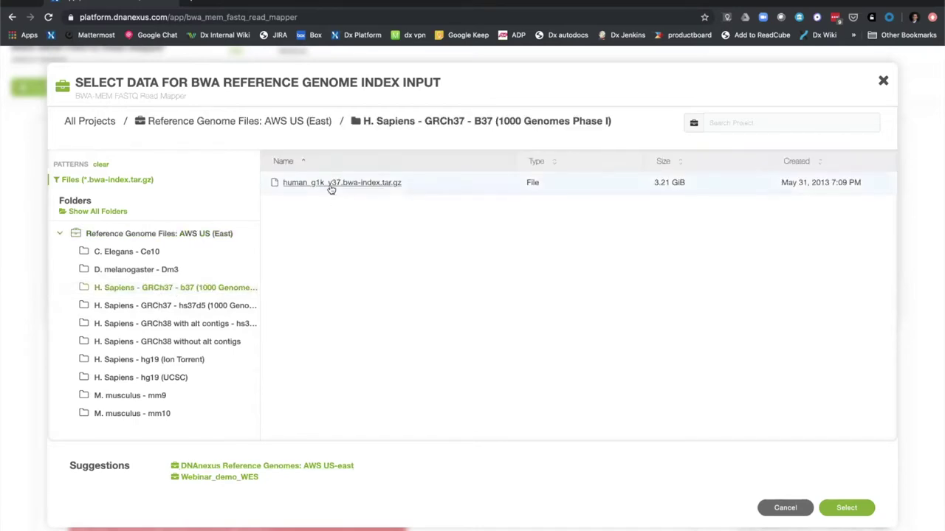
pyautogui.doubleClick(330, 185)
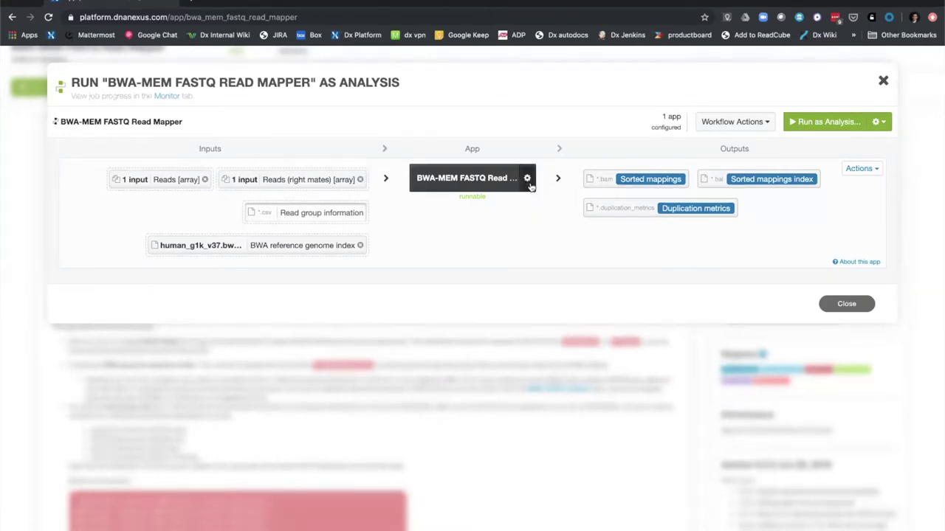
pyautogui.moveTo(529, 186)
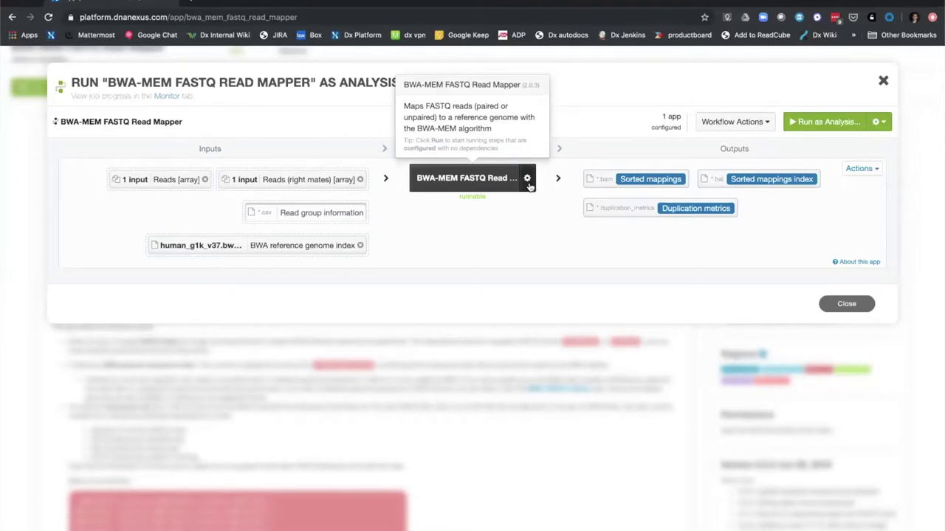
pyautogui.click(528, 184)
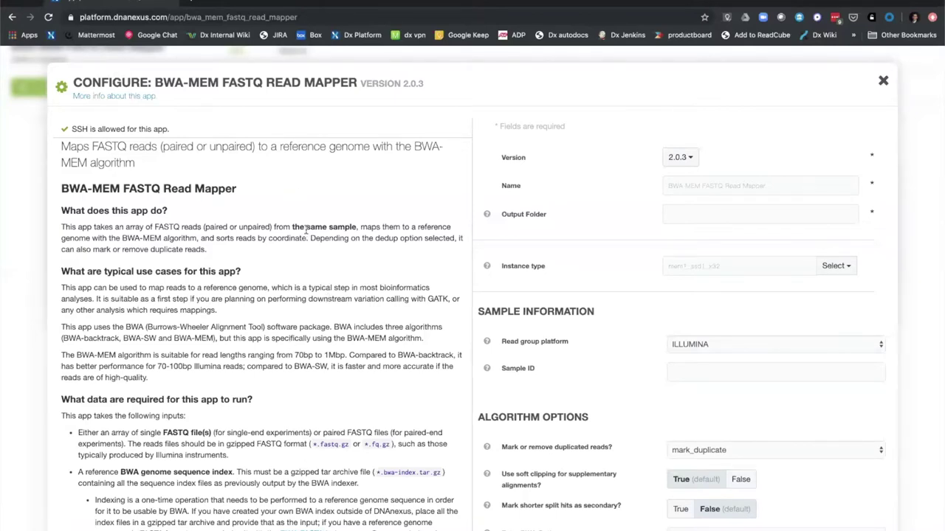
pyautogui.scroll(-3, 305, 230)
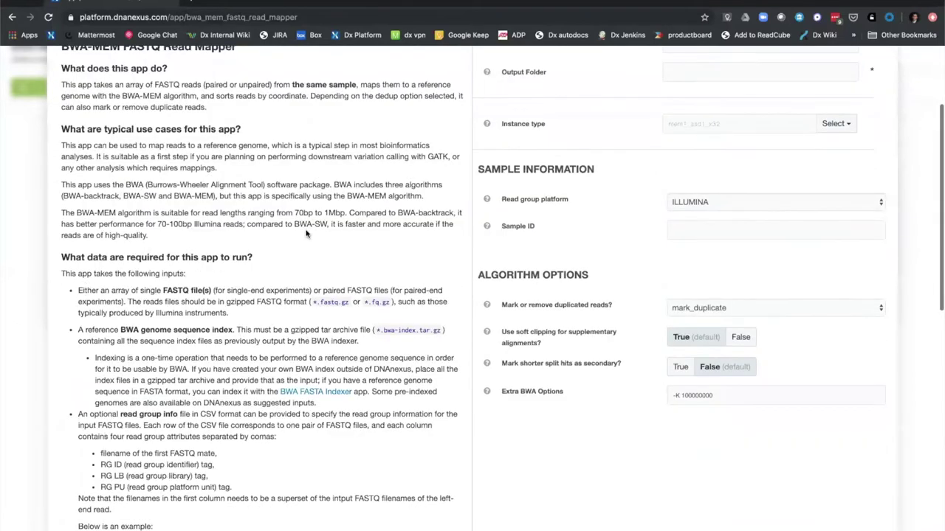
pyautogui.scroll(-3, 306, 233)
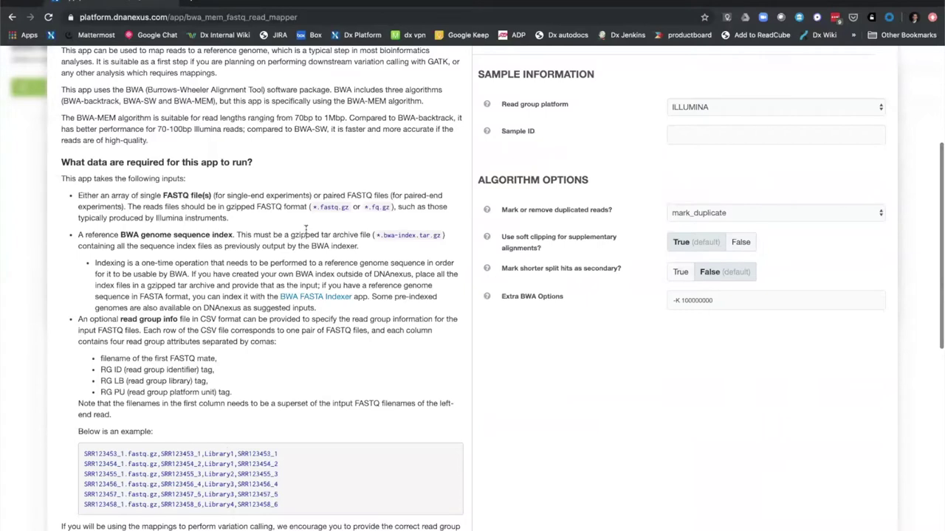
pyautogui.scroll(-1, 305, 230)
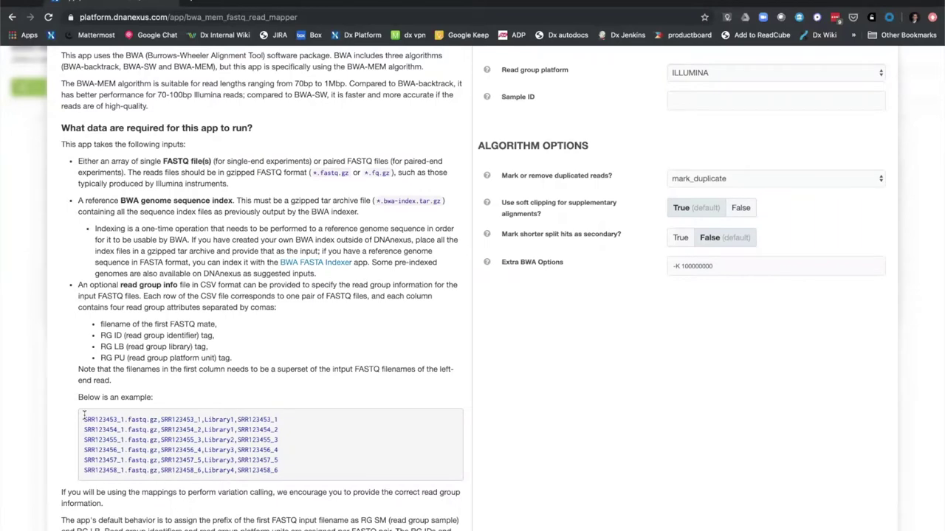
pyautogui.moveTo(84, 415); pyautogui.dragTo(206, 464)
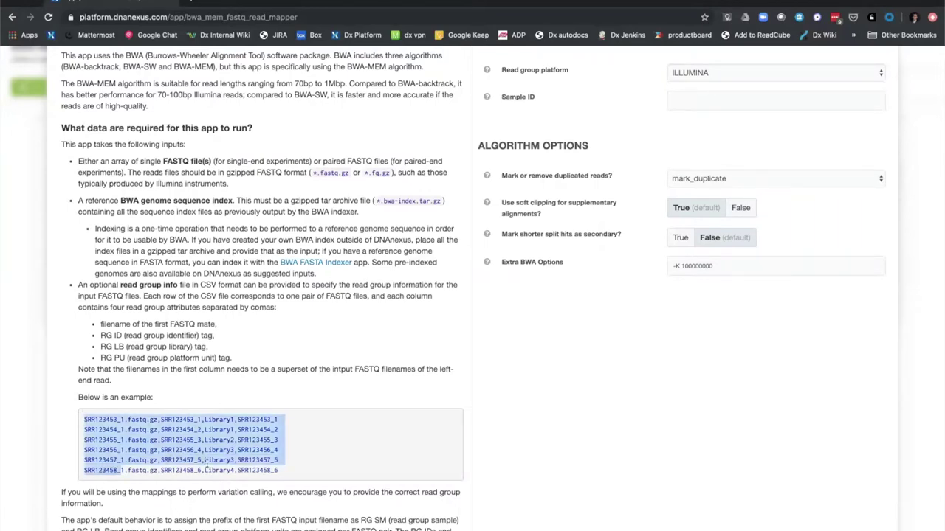
pyautogui.click(238, 443)
pyautogui.scroll(2, 247, 443)
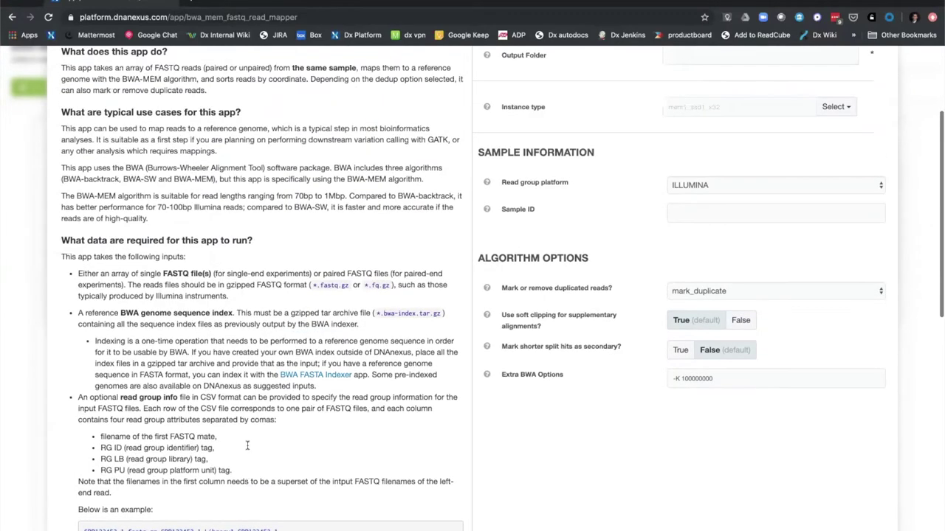
pyautogui.scroll(-4, 255, 445)
pyautogui.scroll(-3, 256, 443)
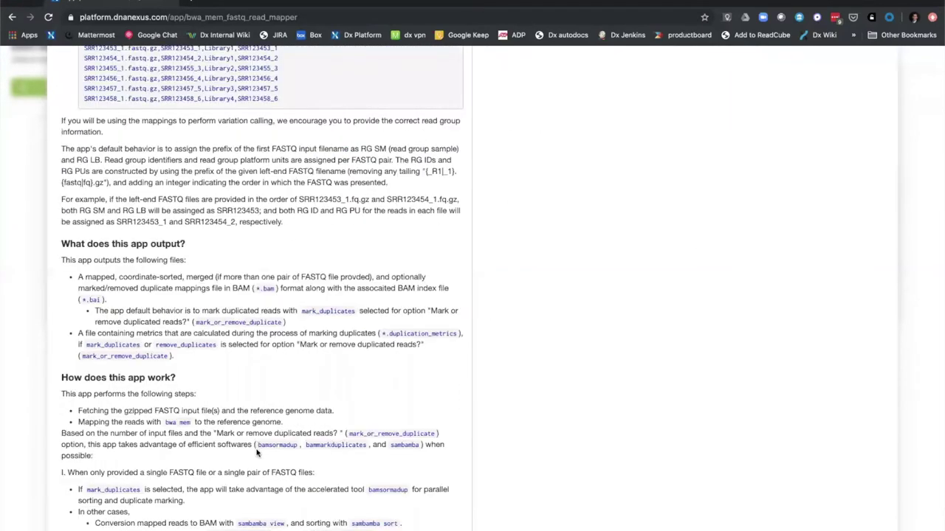
pyautogui.scroll(1, 256, 453)
pyautogui.scroll(15, 647, 320)
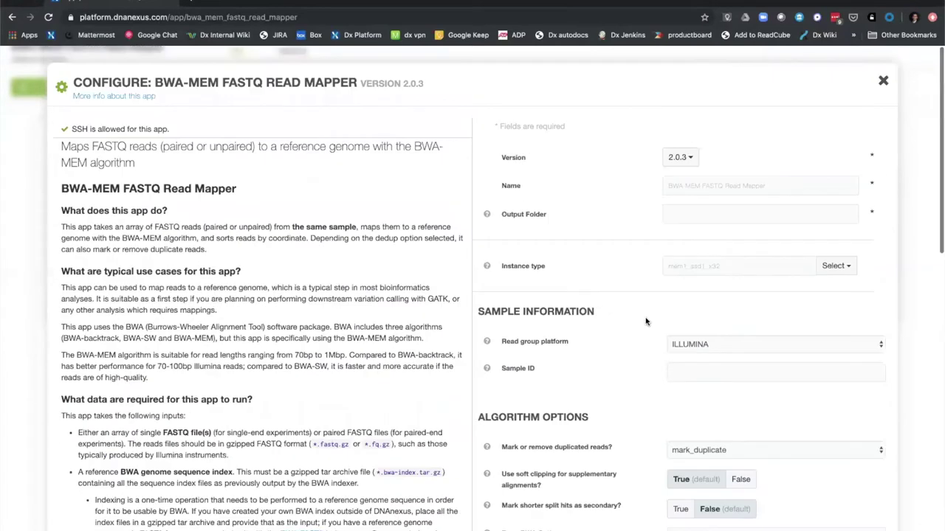
pyautogui.click(690, 160)
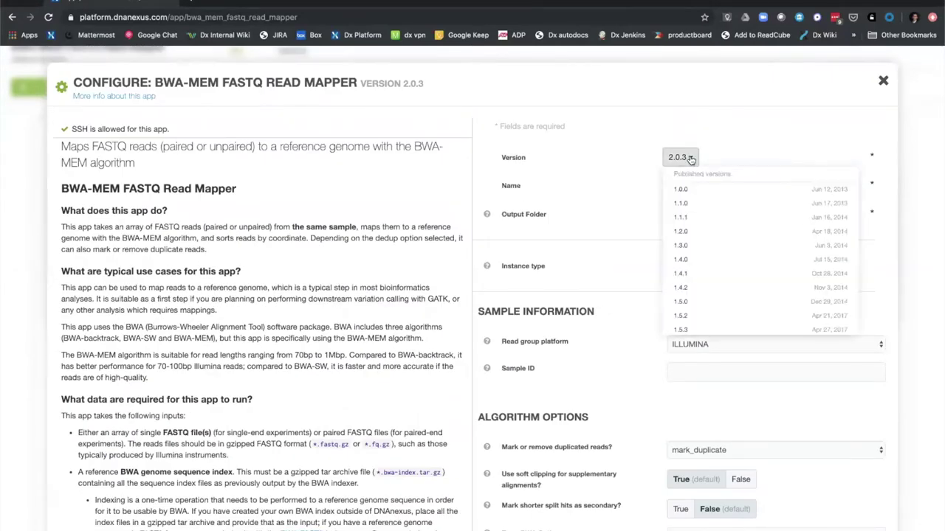
pyautogui.click(622, 186)
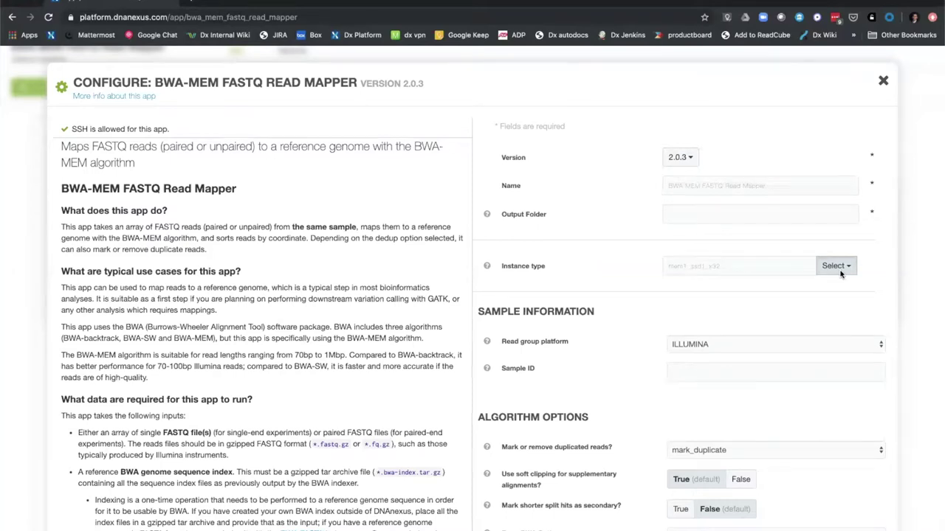
# Step: Build a custom instance type with mem1 memory, hdd2 storage and 32 cores, and apply it
pyautogui.click(834, 265)
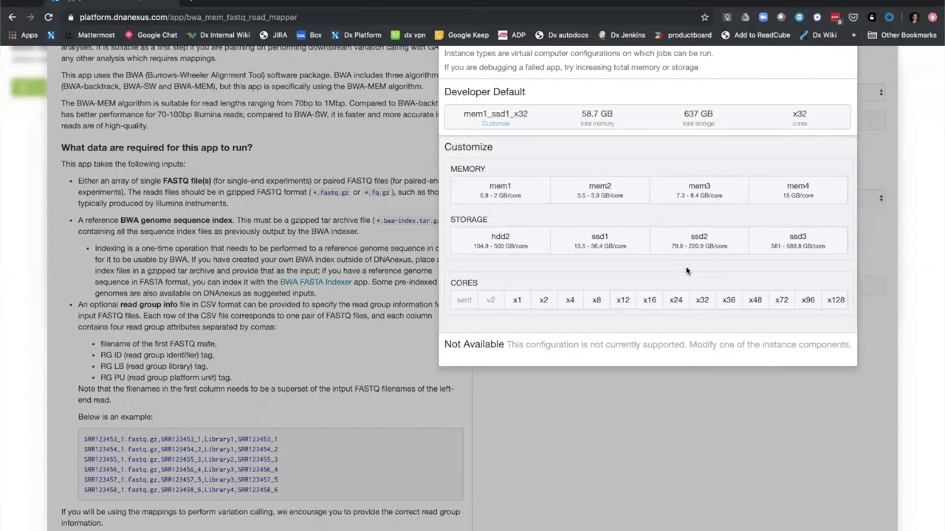
pyautogui.click(674, 191)
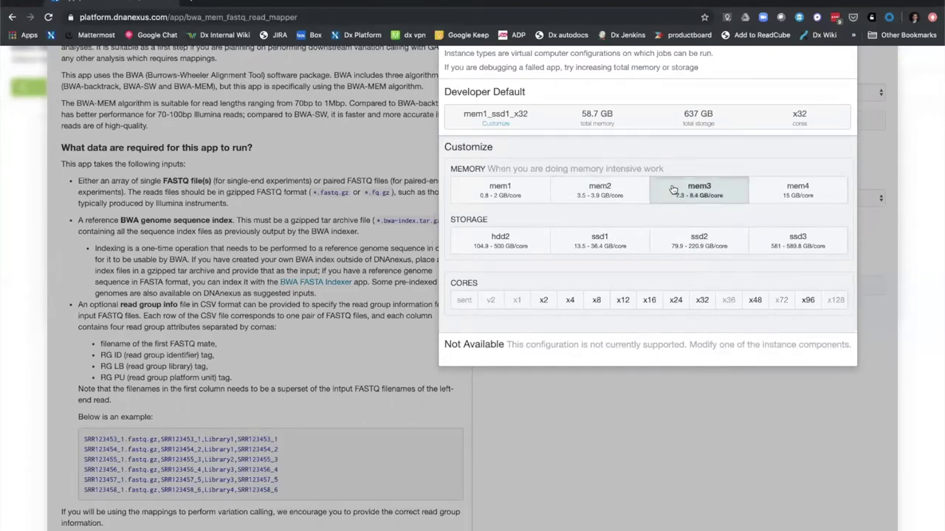
pyautogui.click(698, 239)
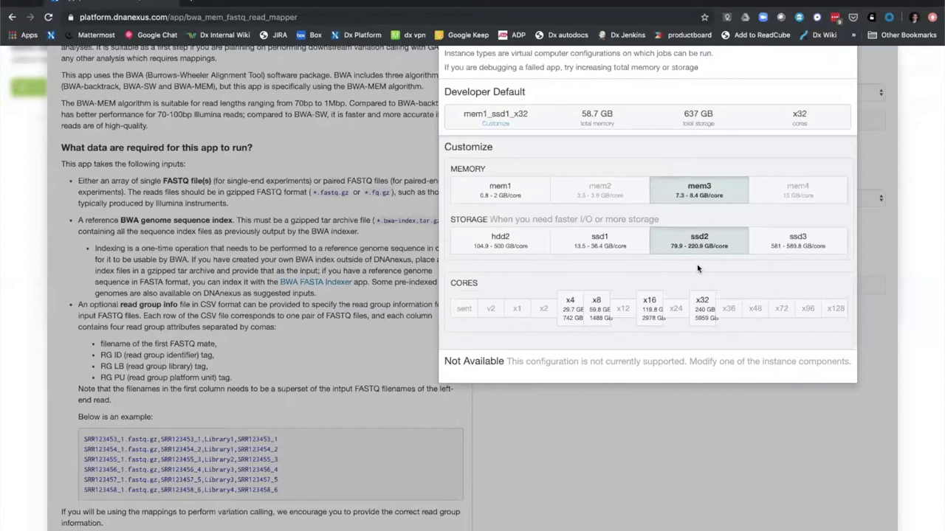
pyautogui.click(701, 309)
pyautogui.click(651, 308)
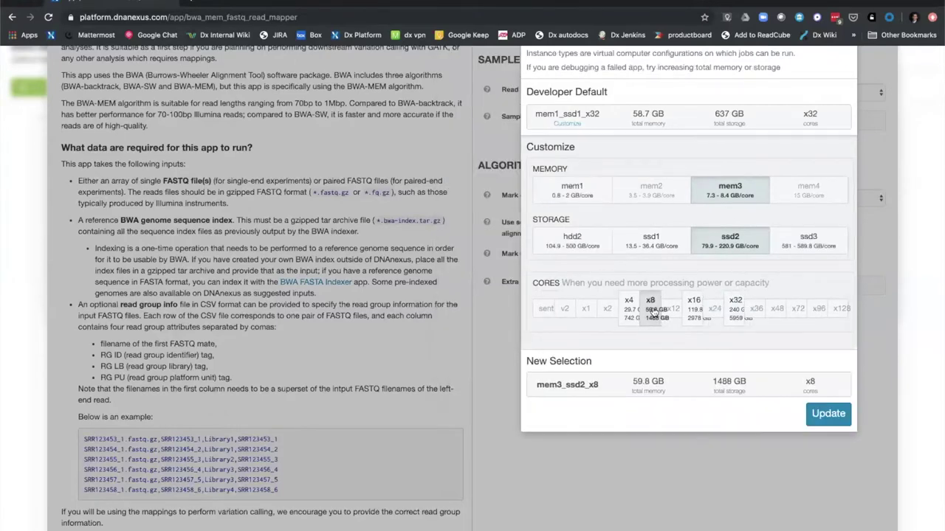
pyautogui.click(575, 194)
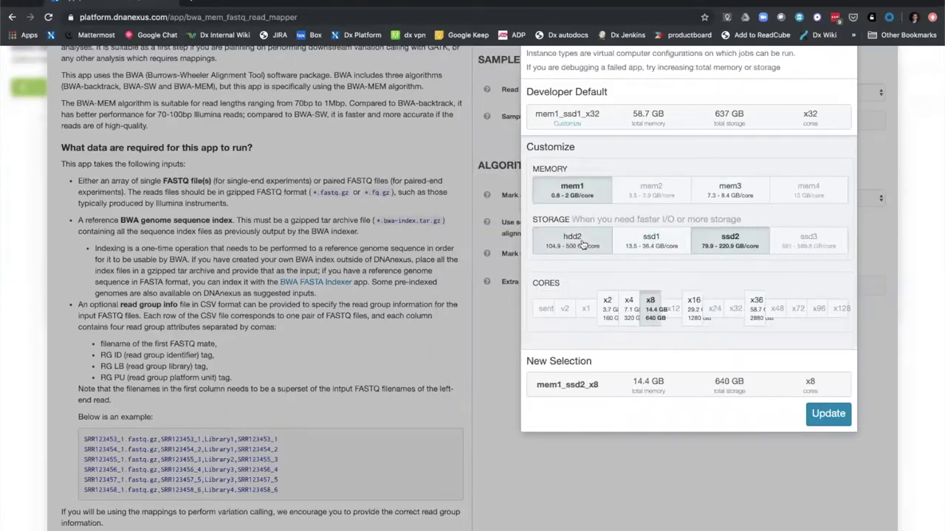
pyautogui.click(583, 244)
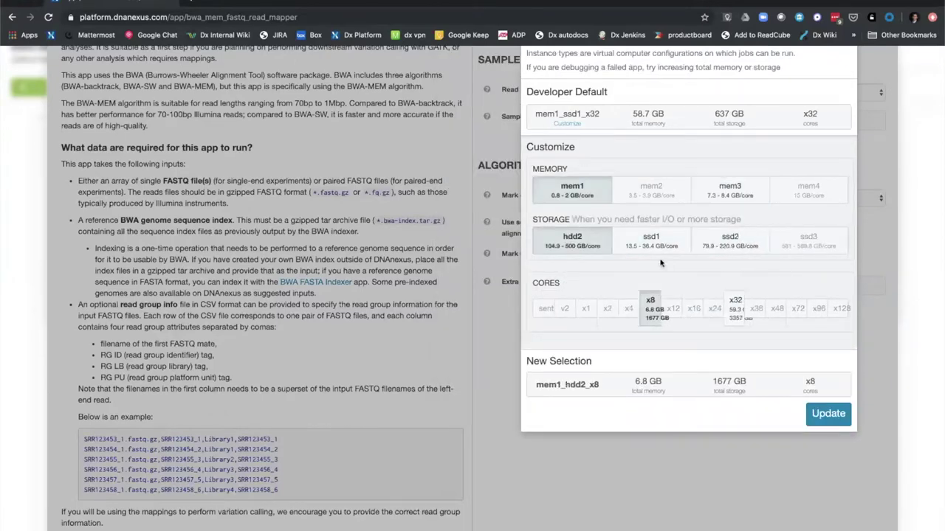
pyautogui.click(736, 309)
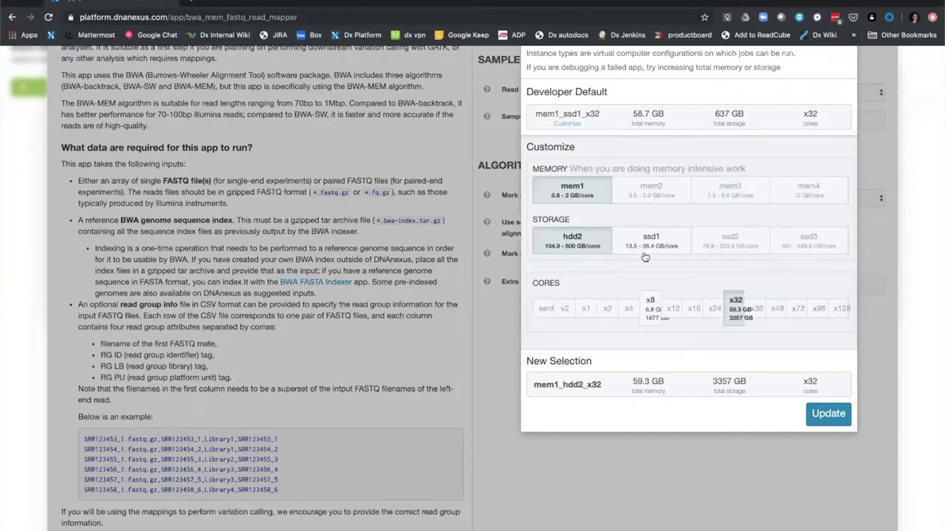
pyautogui.scroll(2, 643, 253)
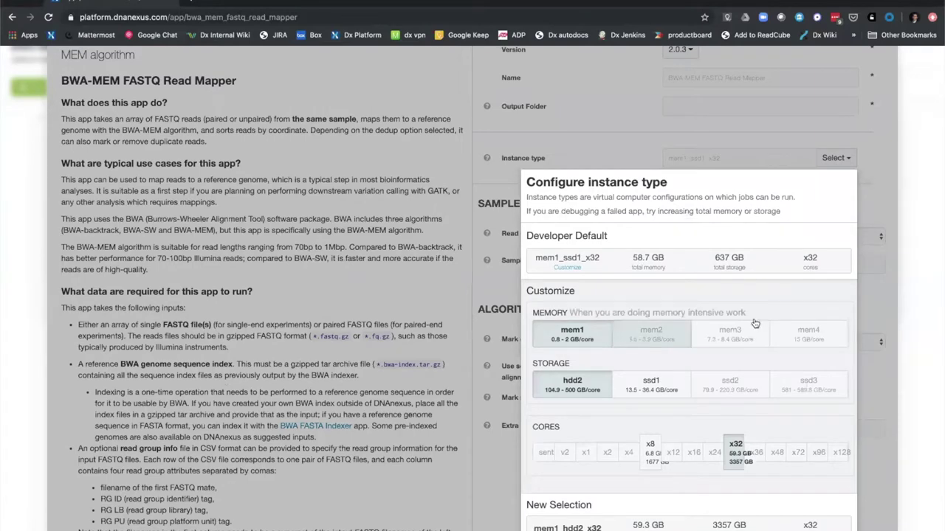
pyautogui.scroll(-1, 720, 290)
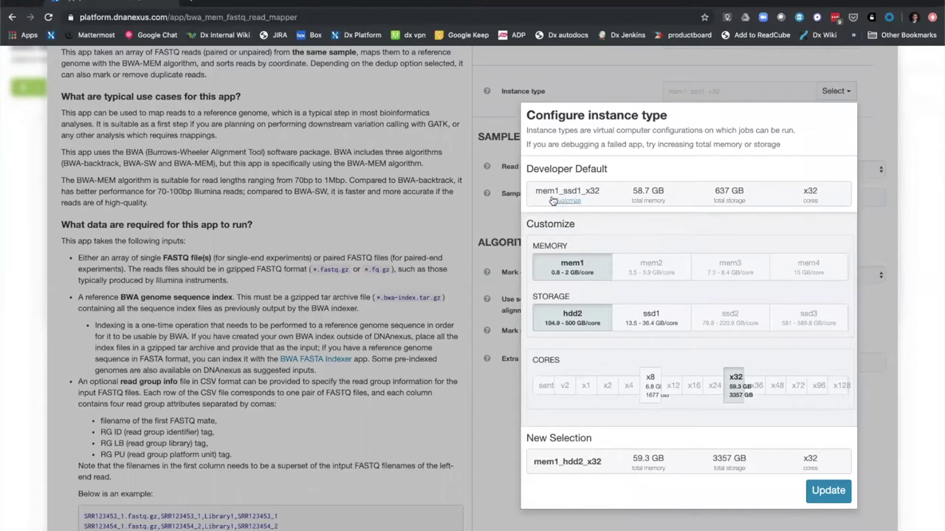
pyautogui.click(828, 491)
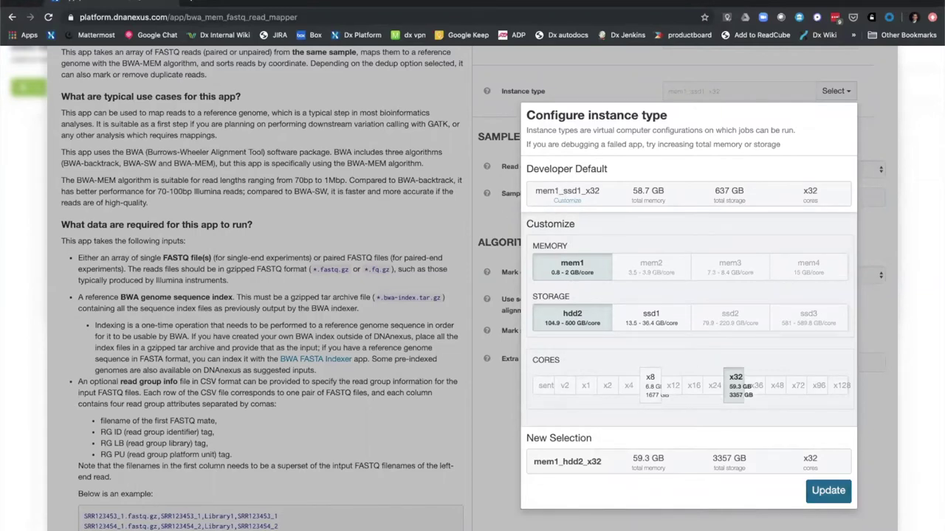
pyautogui.scroll(-1, 725, 431)
pyautogui.scroll(3, 751, 206)
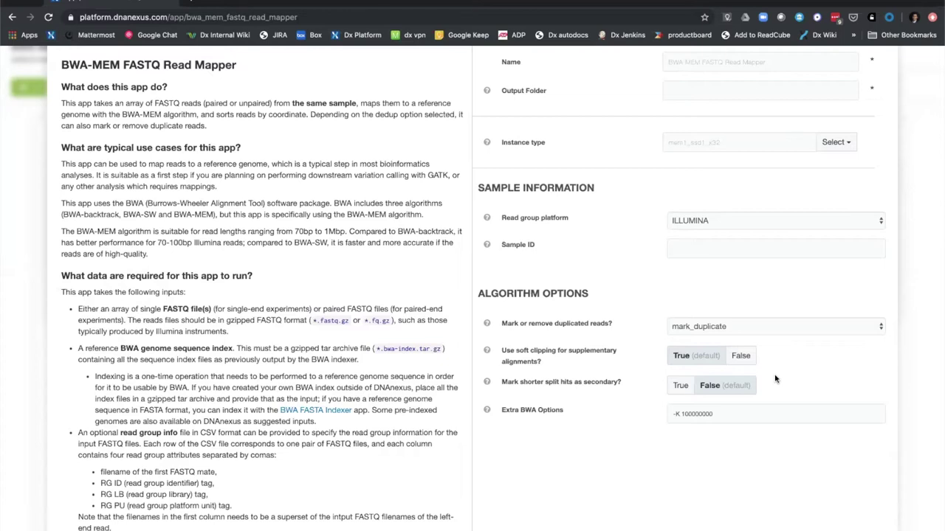
# Step: Check the duplicate-read handling choices, leaving mark_duplicate selected, and scroll down the configuration
pyautogui.click(879, 330)
pyautogui.click(807, 290)
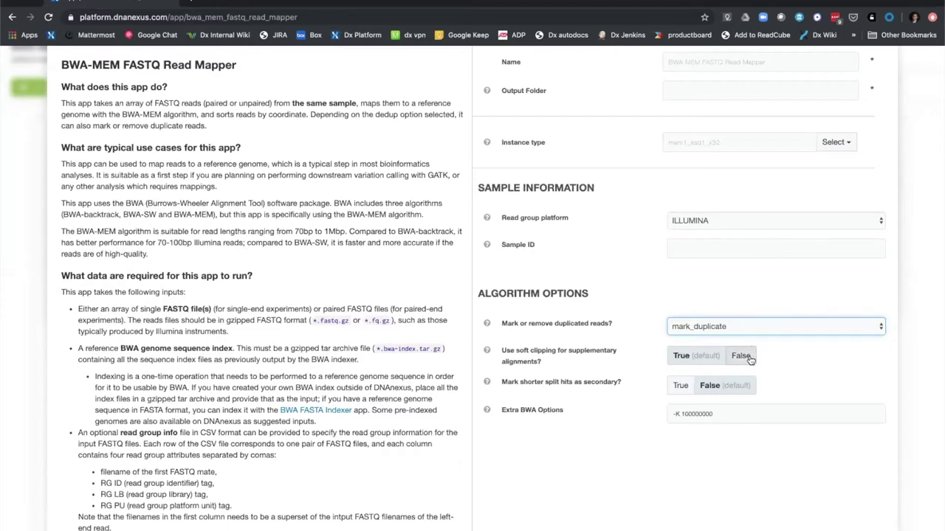
pyautogui.scroll(-5, 753, 451)
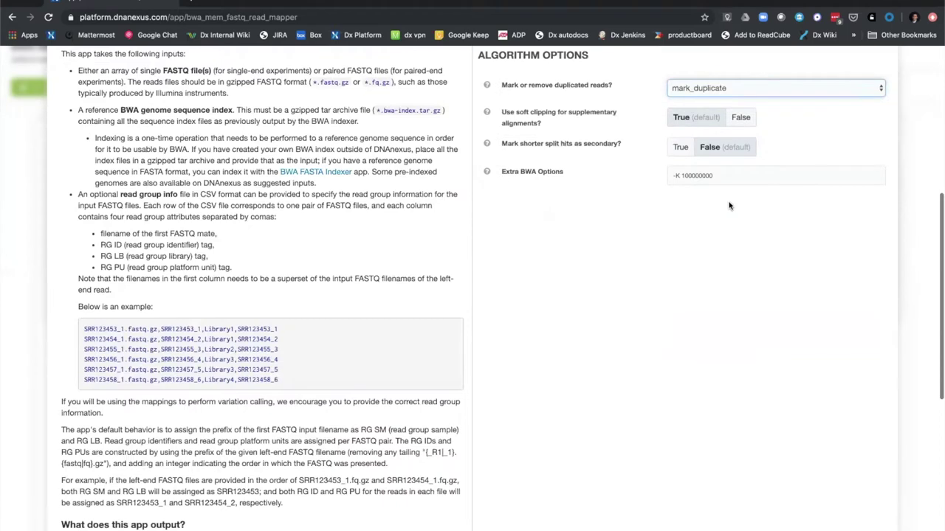
pyautogui.scroll(-8, 889, 338)
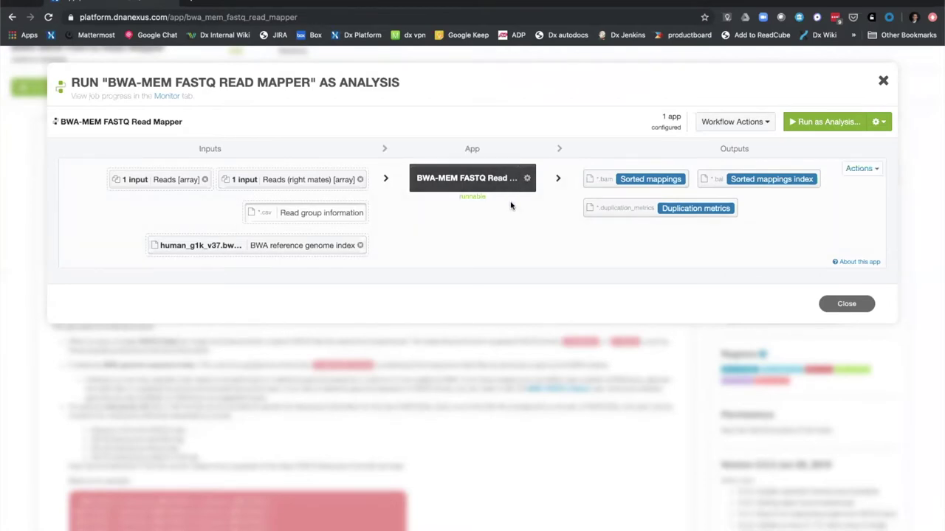
# Step: Launch the BWA-MEM FASTQ Read Mapper with Run as Analysis
pyautogui.click(805, 124)
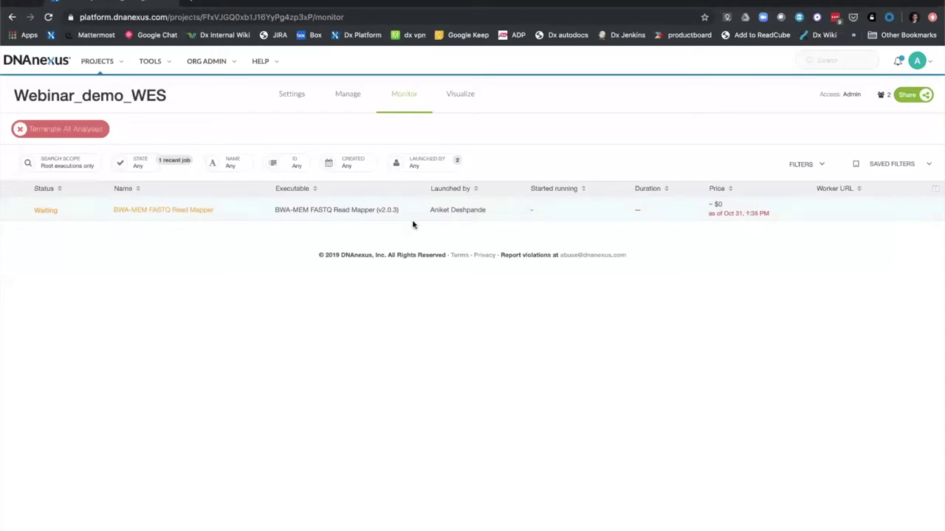
# Step: Open the waiting BWA-MEM job's detail page and briefly highlight its execution ID
pyautogui.click(184, 212)
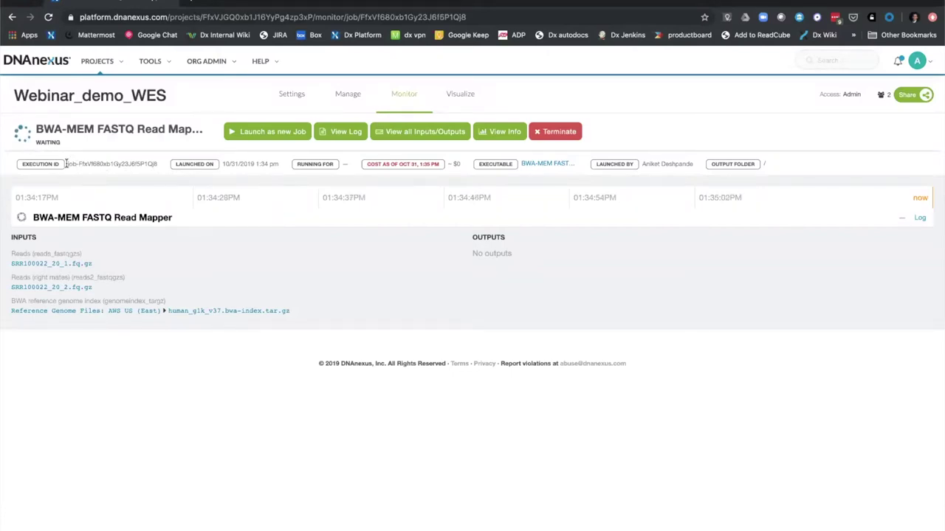
pyautogui.moveTo(67, 164); pyautogui.dragTo(157, 164)
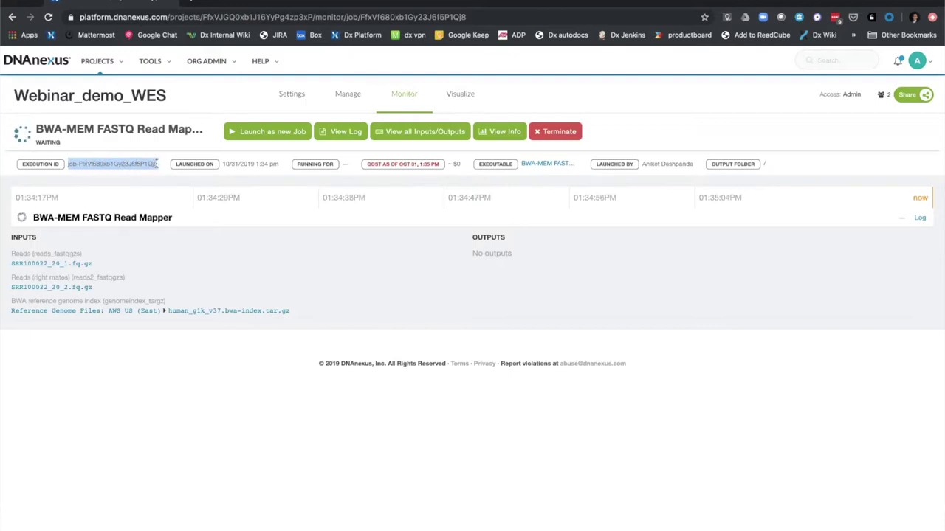
pyautogui.click(156, 164)
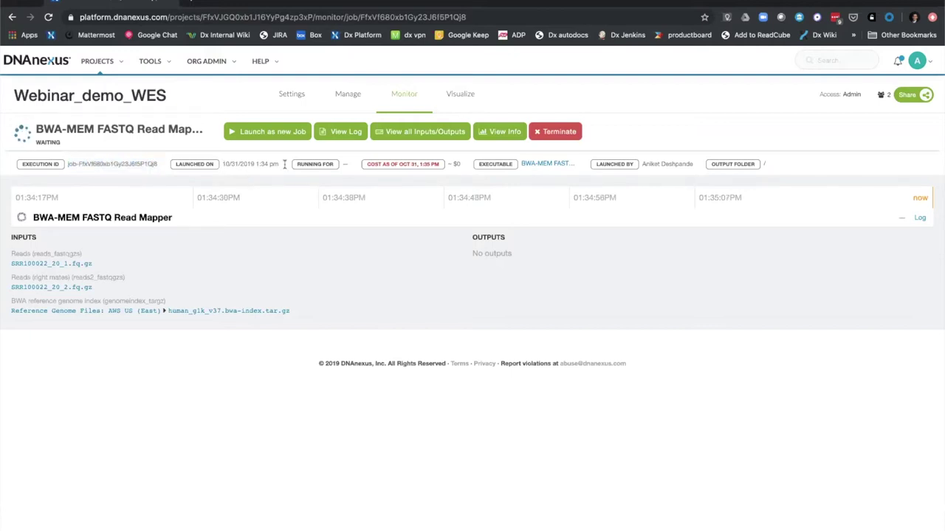
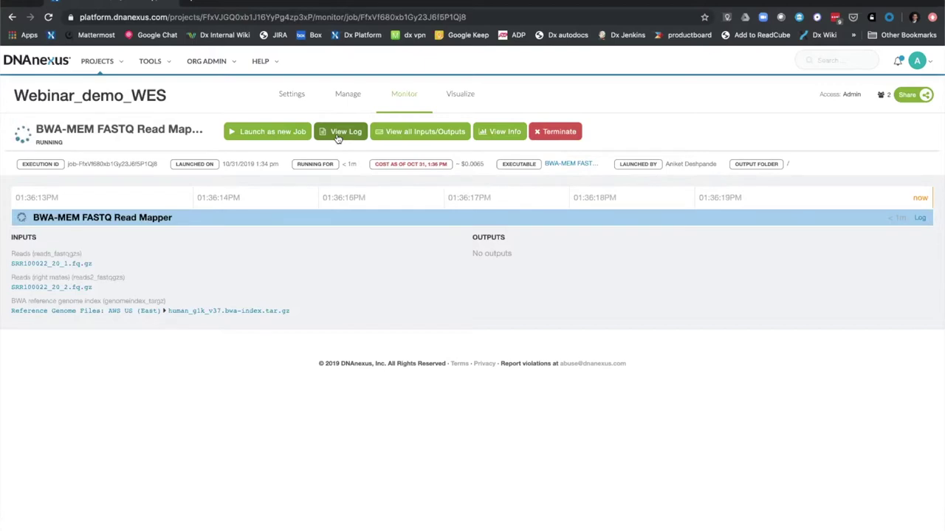
# Step: Review the mapper job's log, then check the Monitor job list and the Webinar_demo_WES project contents
pyautogui.click(337, 139)
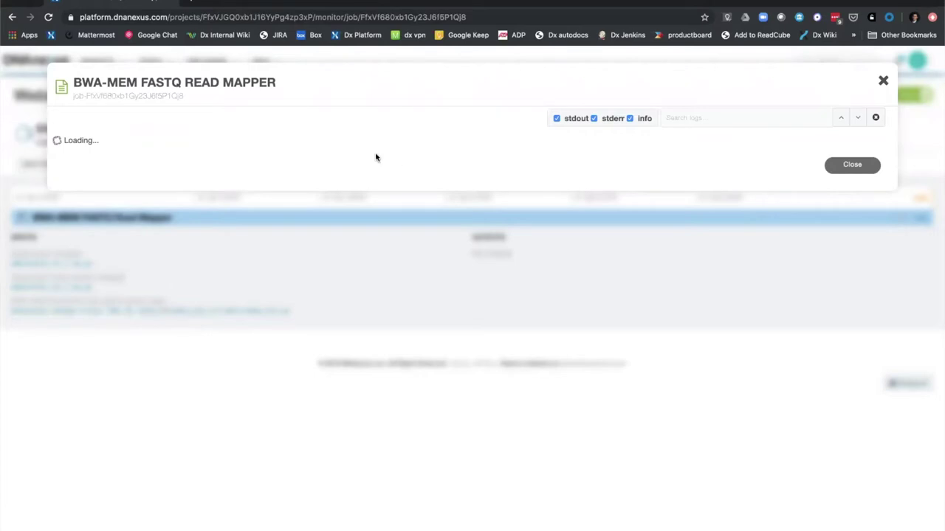
pyautogui.click(882, 80)
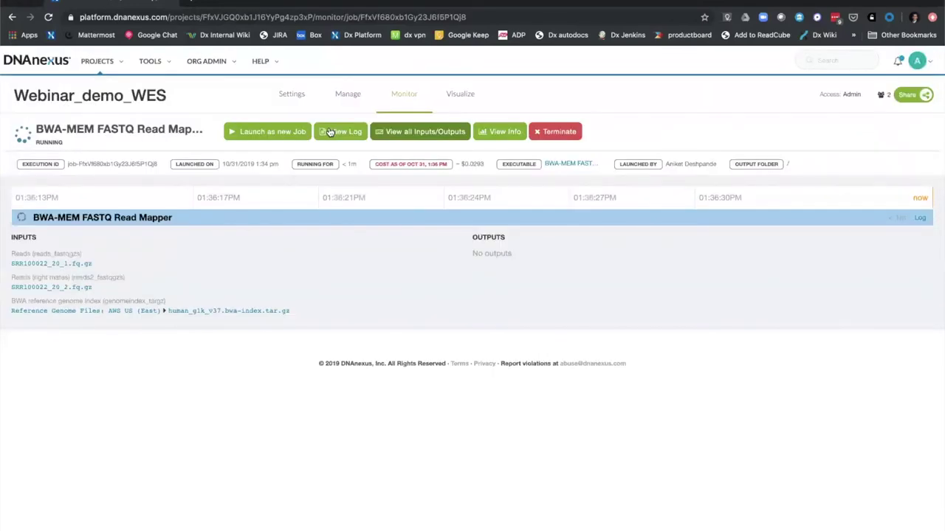
pyautogui.click(330, 132)
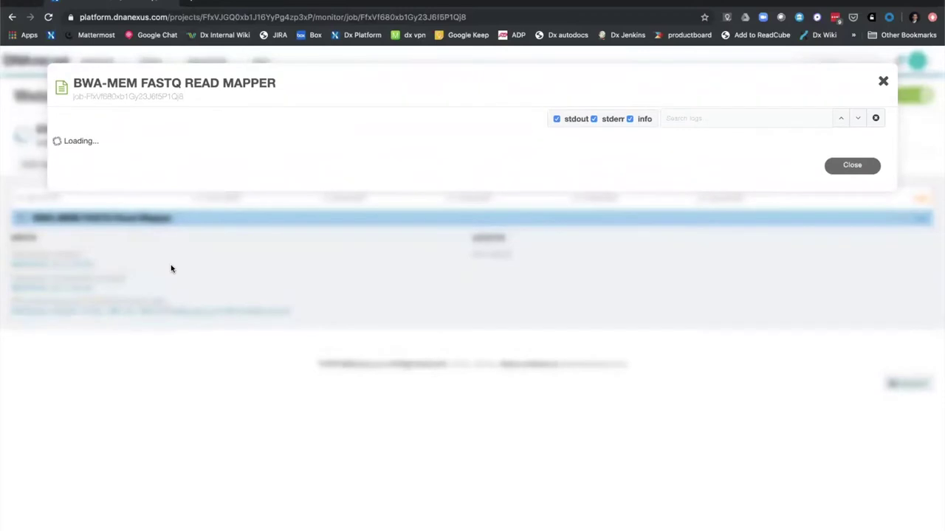
pyautogui.click(853, 165)
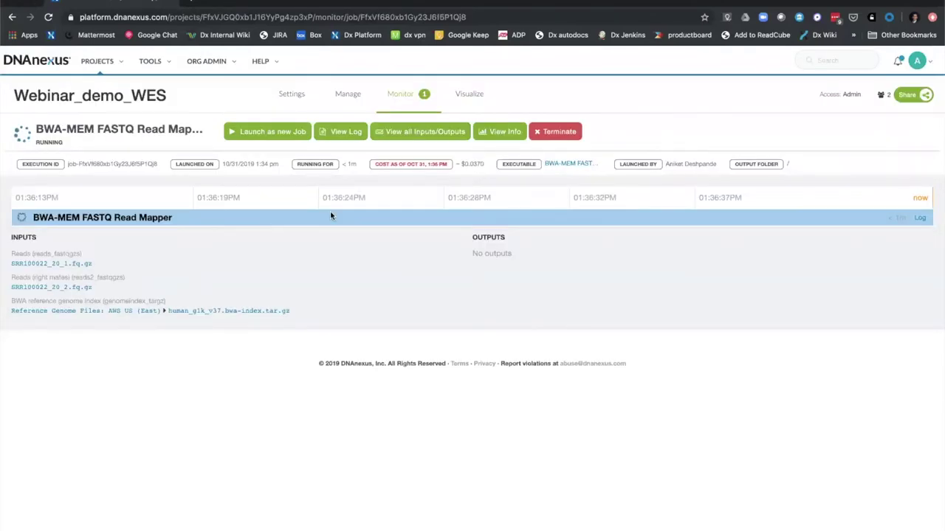
pyautogui.click(405, 95)
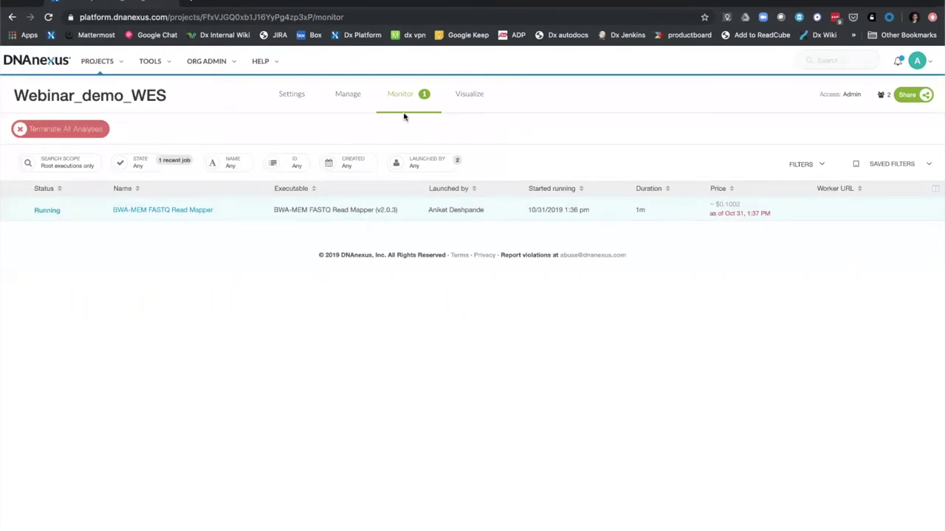
pyautogui.click(355, 99)
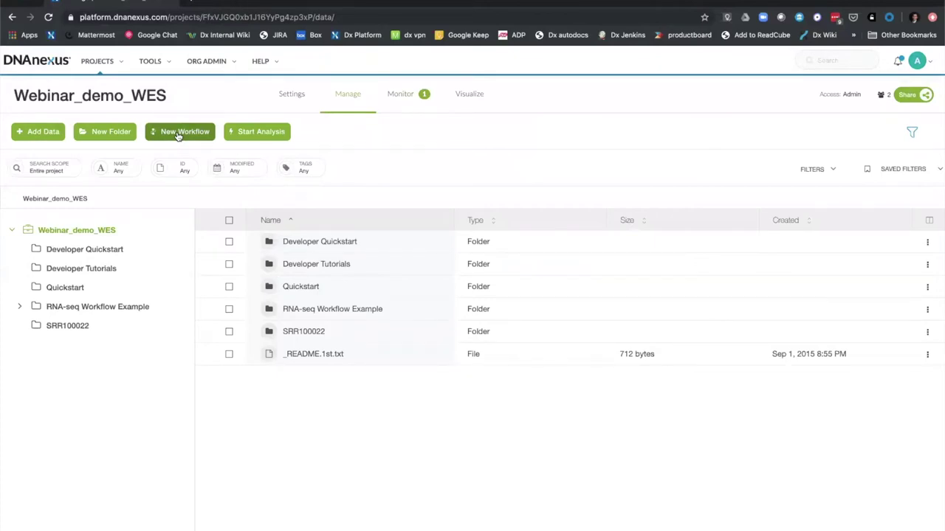
# Step: Create a new workflow in Webinar_demo_WES and rename it WES_workflow
pyautogui.click(177, 134)
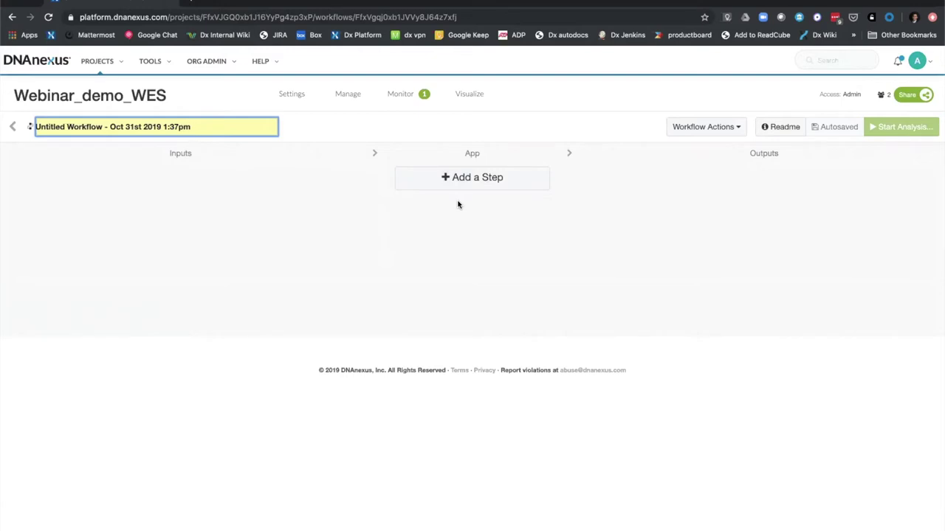
pyautogui.tripleClick(207, 130)
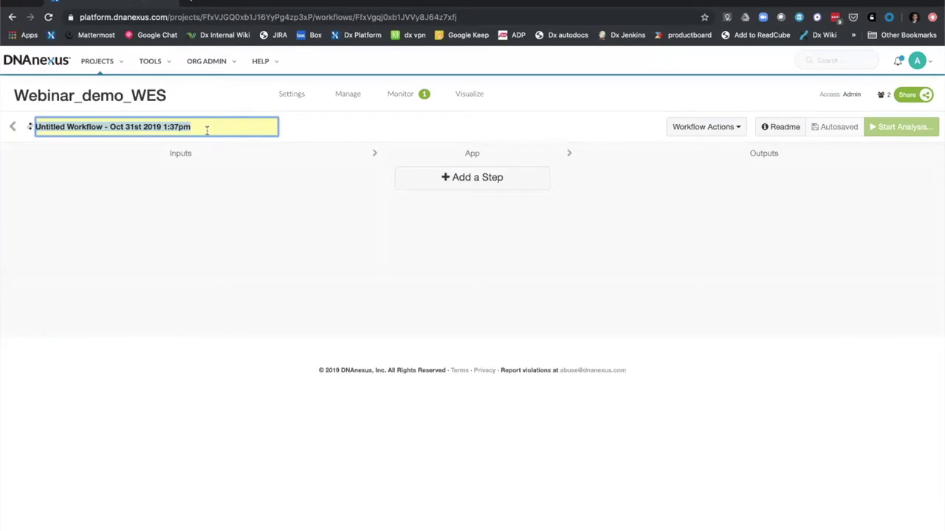
pyautogui.write('W')
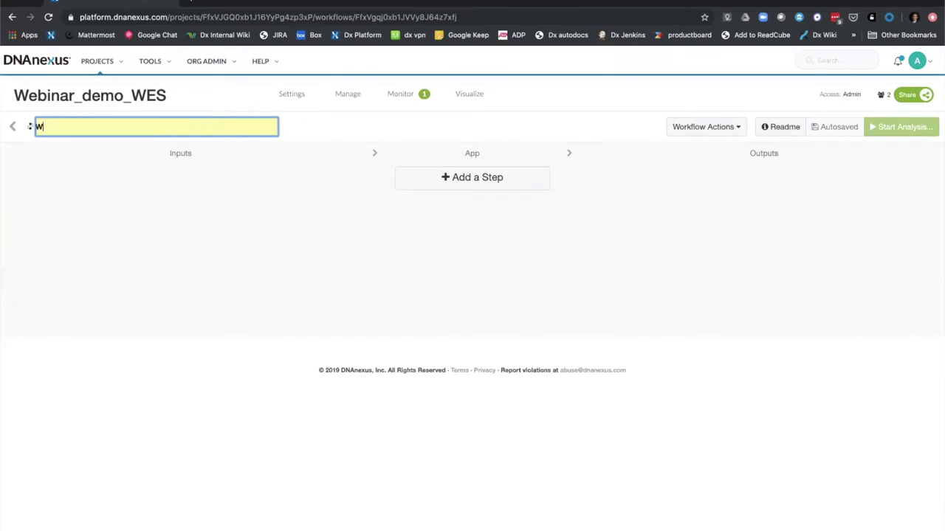
pyautogui.write('ES_wokflowr')
pyautogui.click(485, 126)
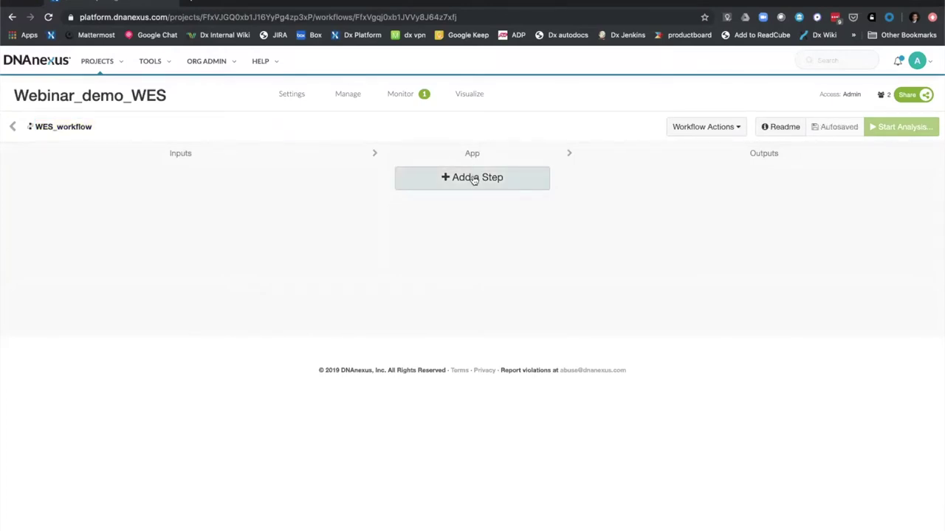
# Step: Add BWA-MEM FASTQ Read Mapper as the workflow's first step, then reload the page
pyautogui.click(473, 179)
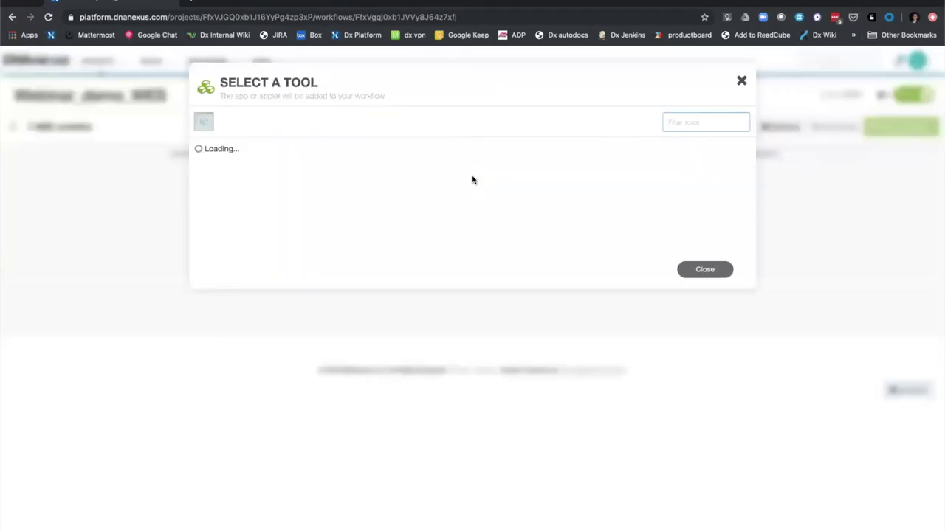
pyautogui.click(694, 120)
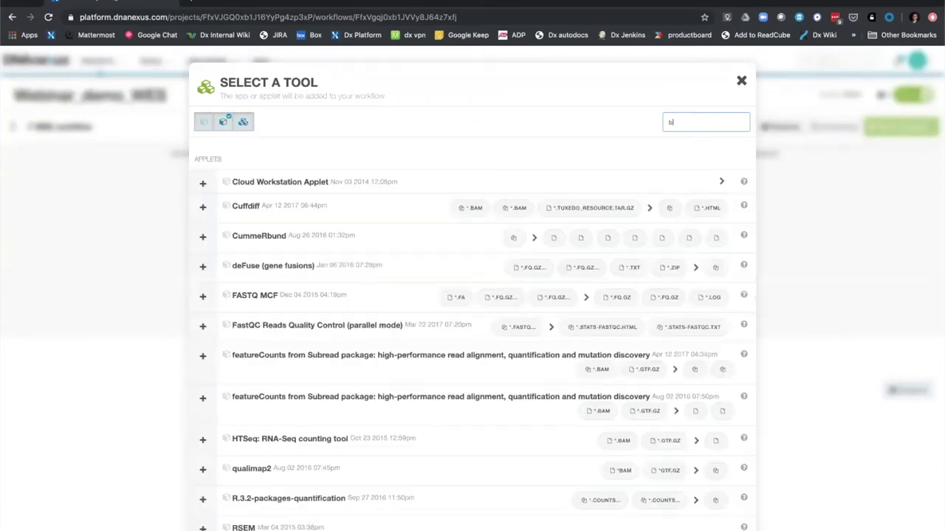
pyautogui.write('bwa')
pyautogui.click(256, 233)
pyautogui.doubleClick(693, 123)
pyautogui.write('bwa')
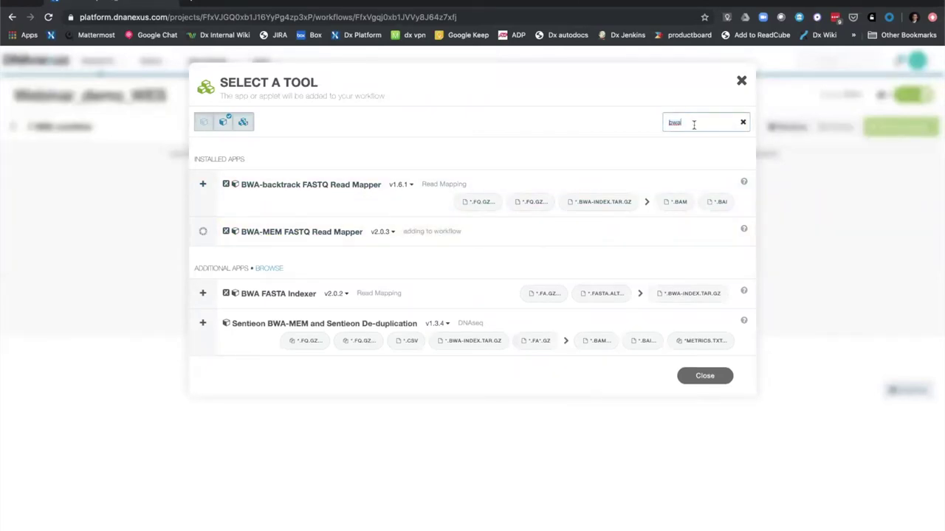
pyautogui.press('super+a')
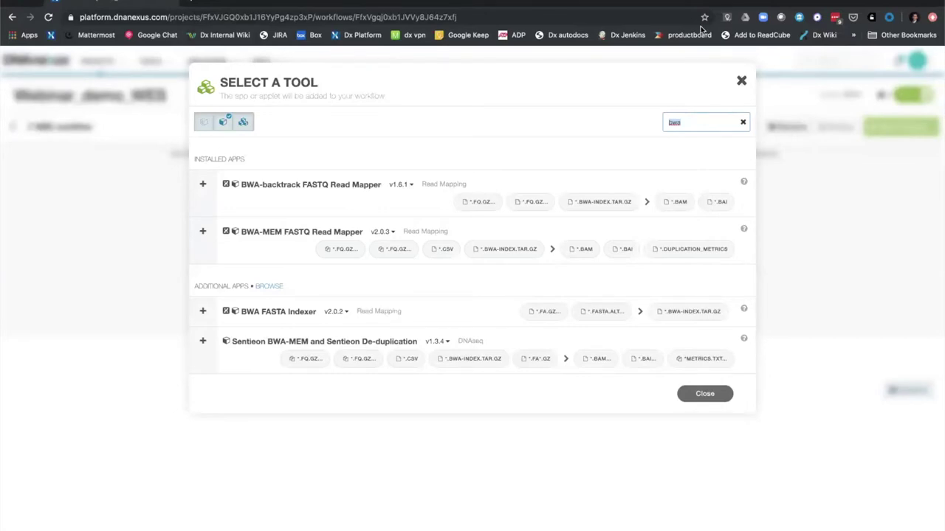
pyautogui.click(650, 18)
pyautogui.press('Return')
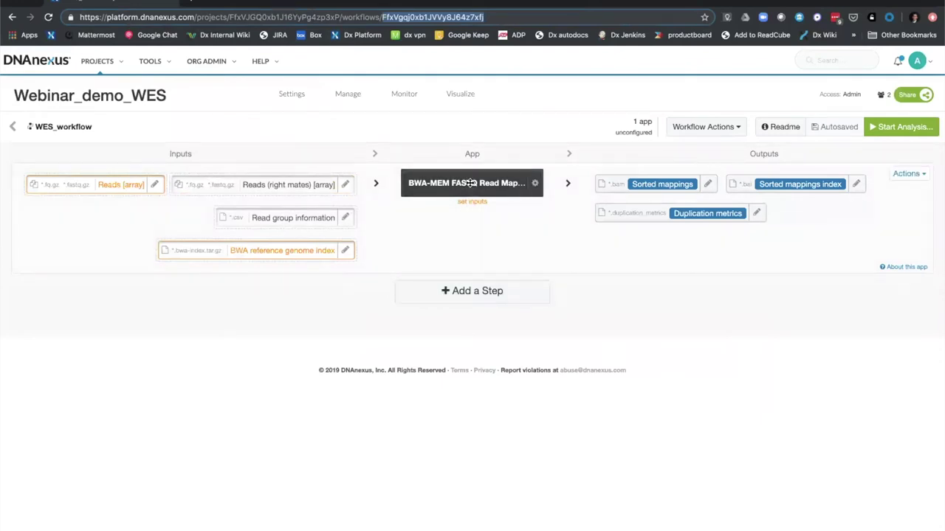
# Step: Add FreeBayes Variant Caller as the second workflow step, filtering the tools for 'free'
pyautogui.click(450, 295)
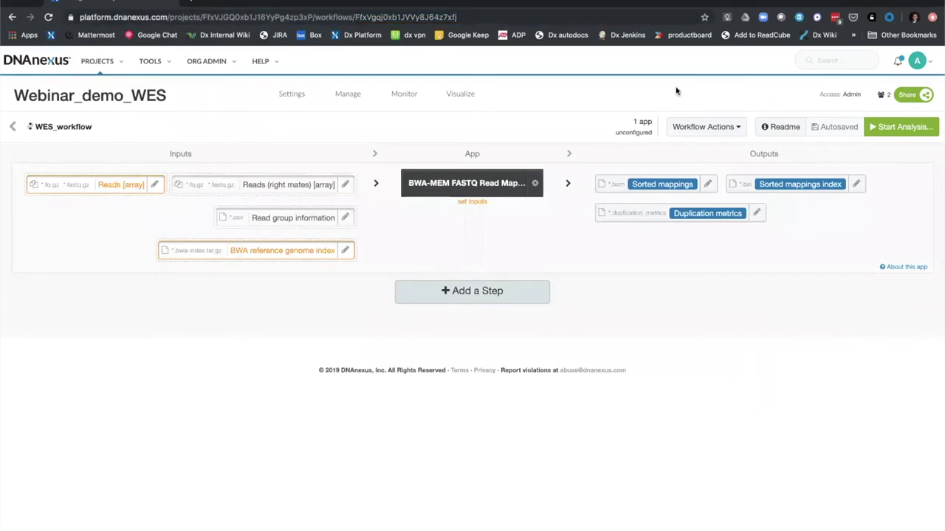
pyautogui.write('fi')
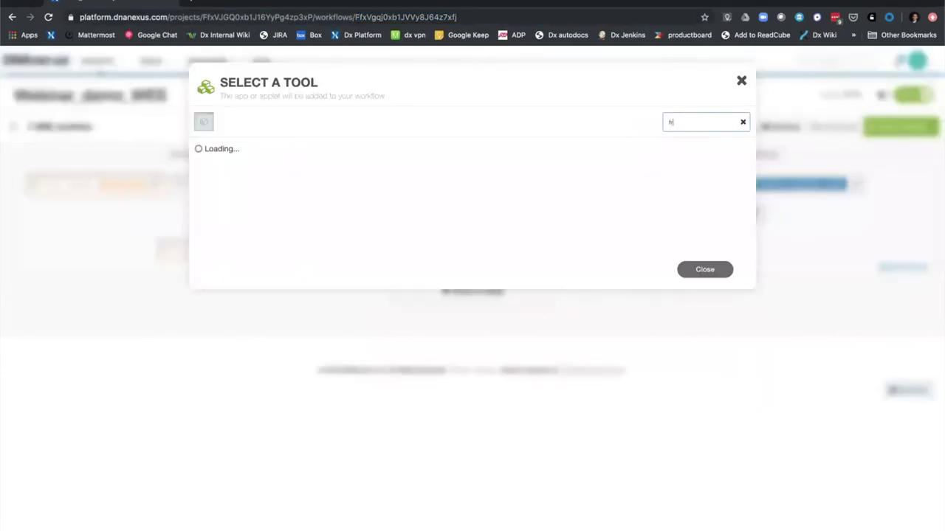
pyautogui.write('eeb')
pyautogui.press('BackSpace')
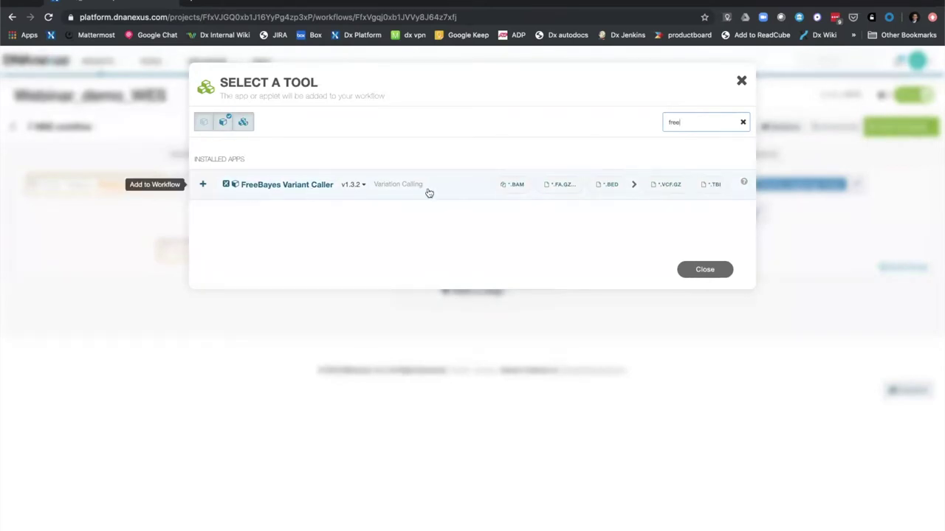
pyautogui.click(291, 193)
pyautogui.press('BackSpace')
pyautogui.press('BackSpace')
pyautogui.press('BackSpace')
pyautogui.press('BackSpace')
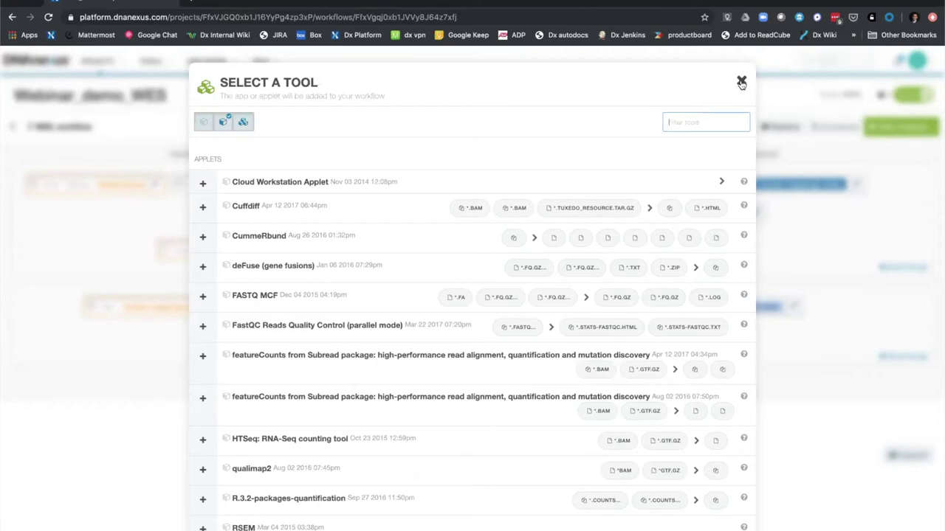
pyautogui.click(741, 82)
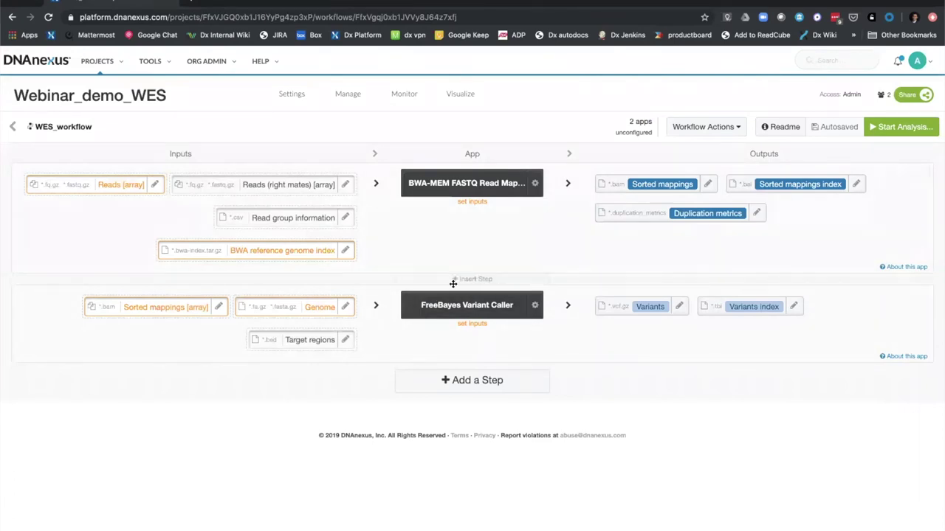
# Step: Link BWA-MEM's Sorted mappings output to FreeBayes' Sorted mappings [array] input
pyautogui.moveTo(623, 183)
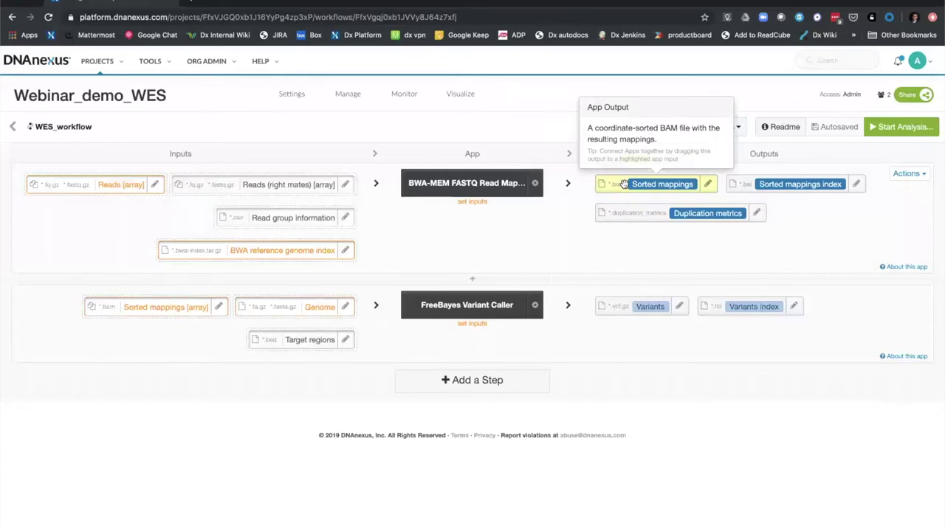
pyautogui.moveTo(624, 183); pyautogui.dragTo(155, 312)
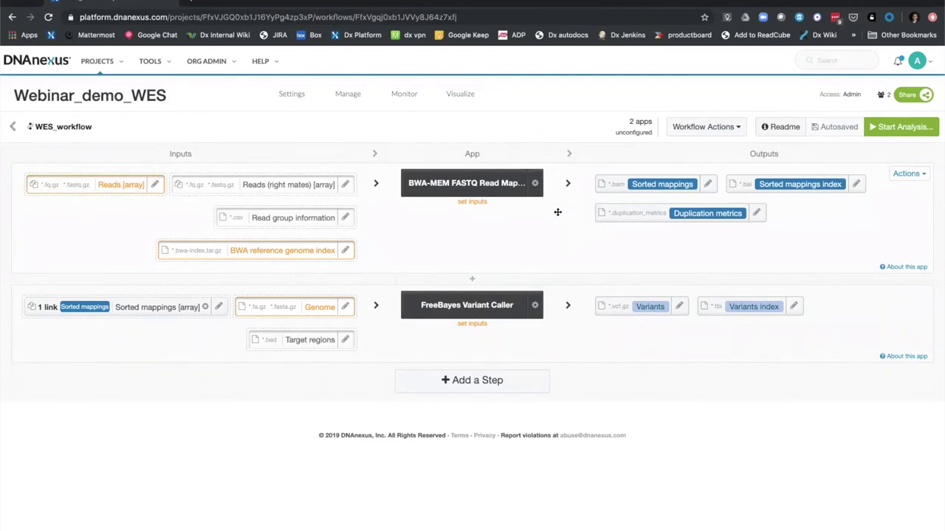
# Step: Set BWA-MEM reads to SRR100022_20_1.fq.gz and right mates to SRR100022_20_2.fq.gz
pyautogui.click(127, 189)
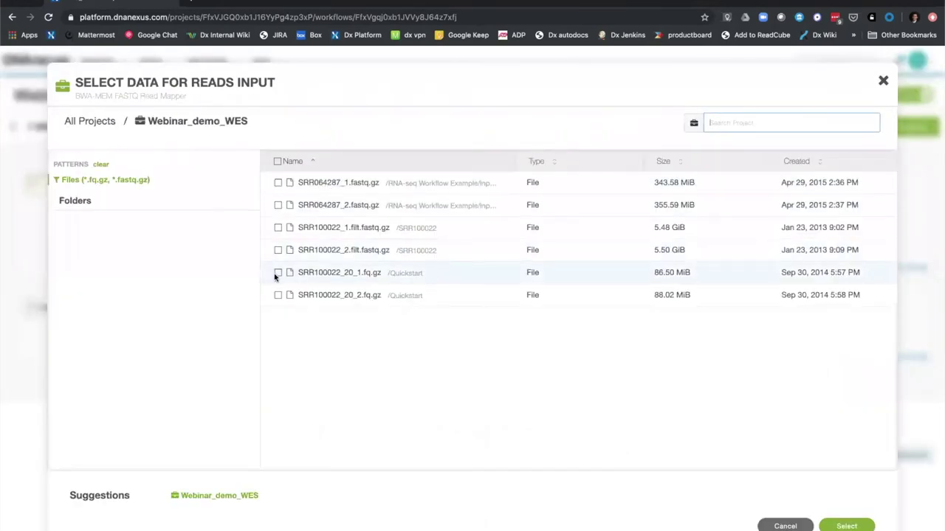
pyautogui.click(278, 273)
pyautogui.click(827, 512)
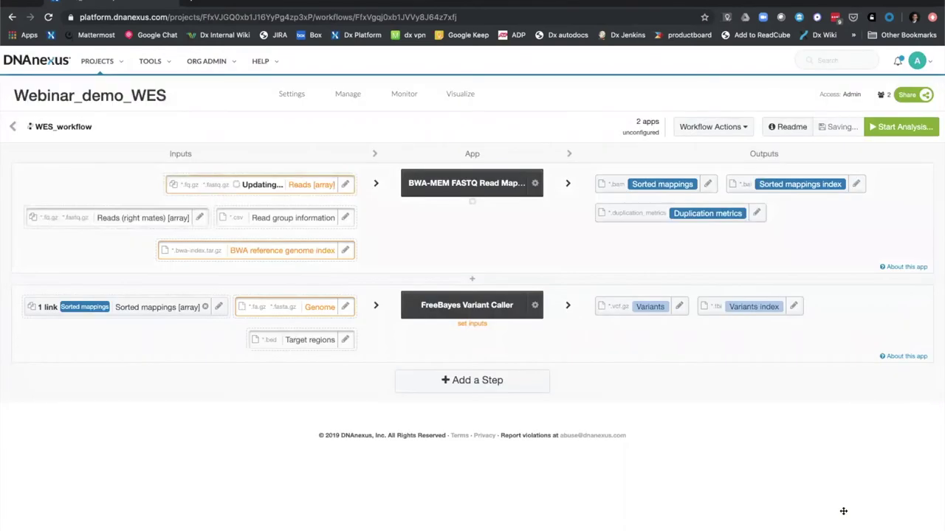
pyautogui.click(270, 187)
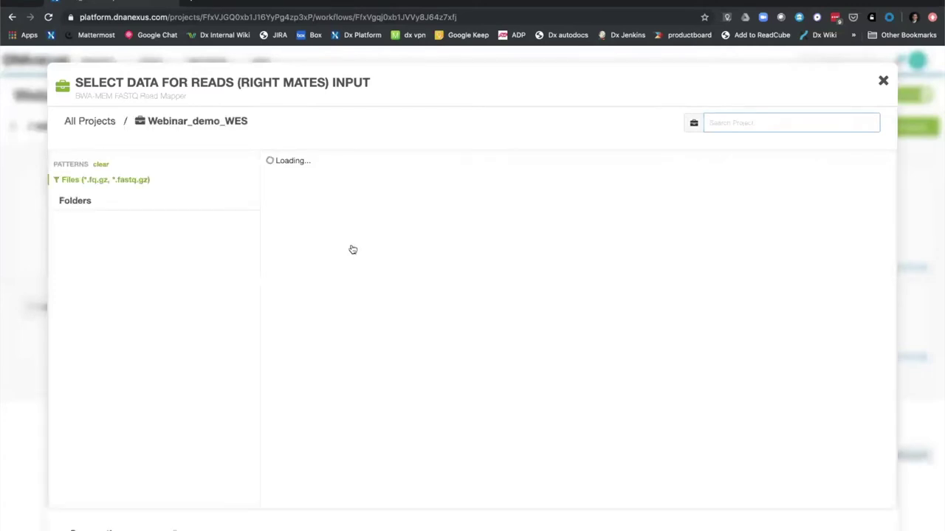
pyautogui.click(278, 296)
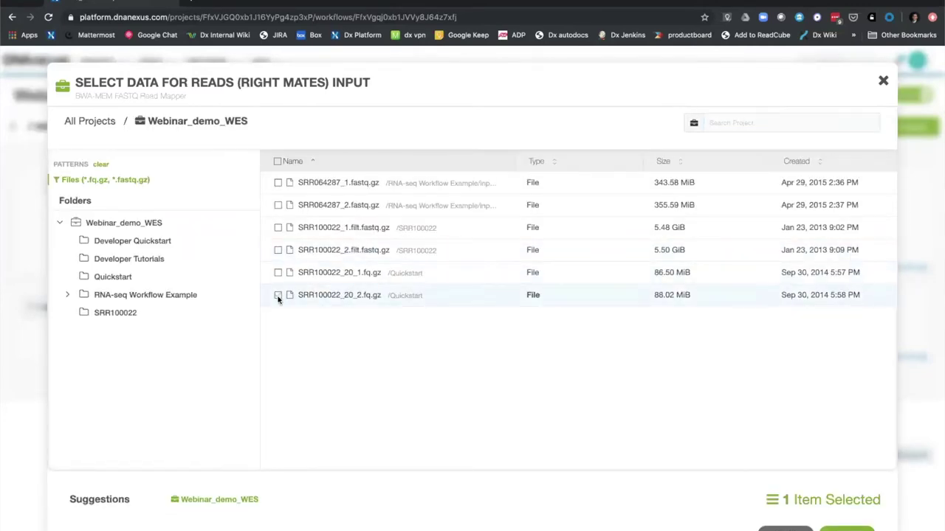
pyautogui.click(846, 508)
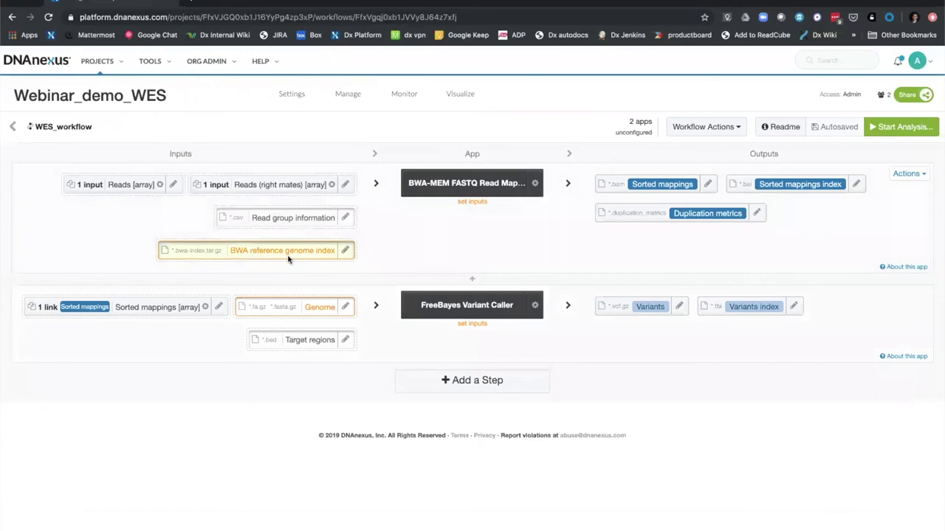
# Step: Set the BWA index to ucsc_hg19.bwa-index.tar.gz and FreeBayes Genome to ucsc_hg19.fa.gz
pyautogui.click(290, 260)
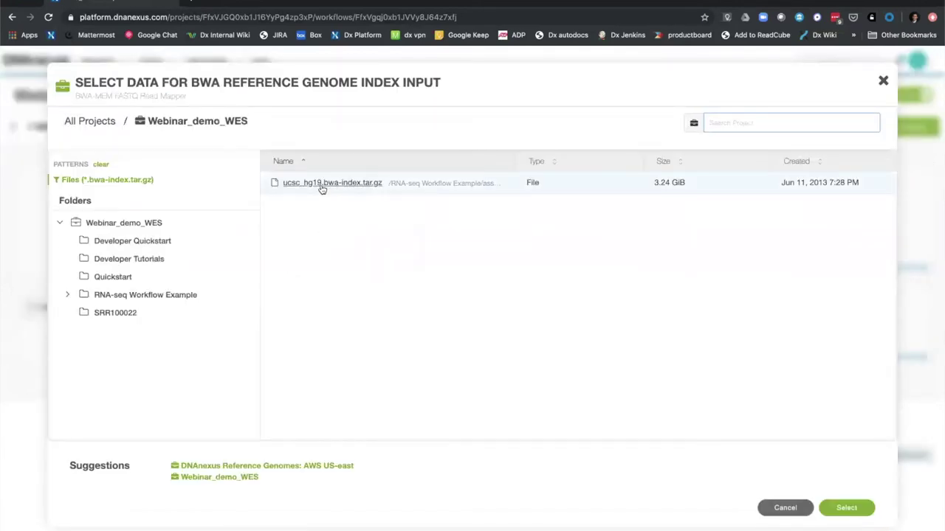
pyautogui.doubleClick(309, 186)
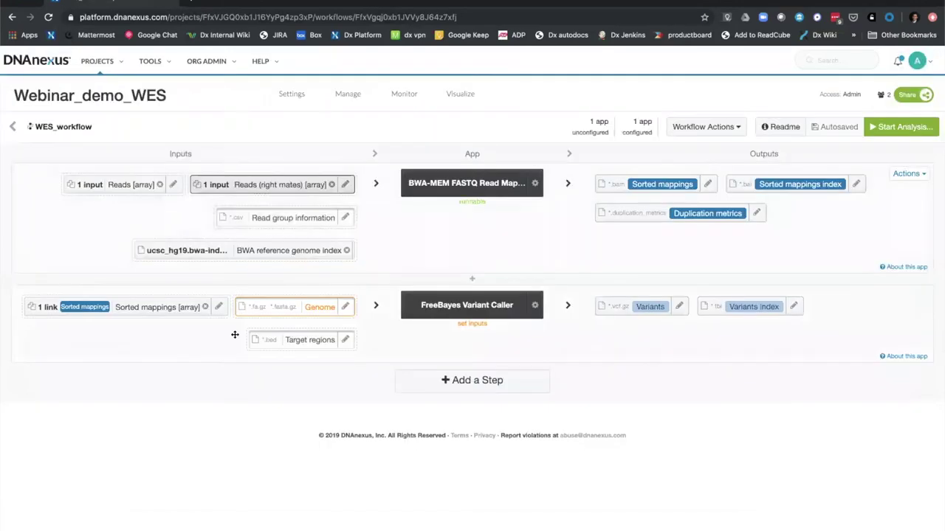
pyautogui.click(292, 314)
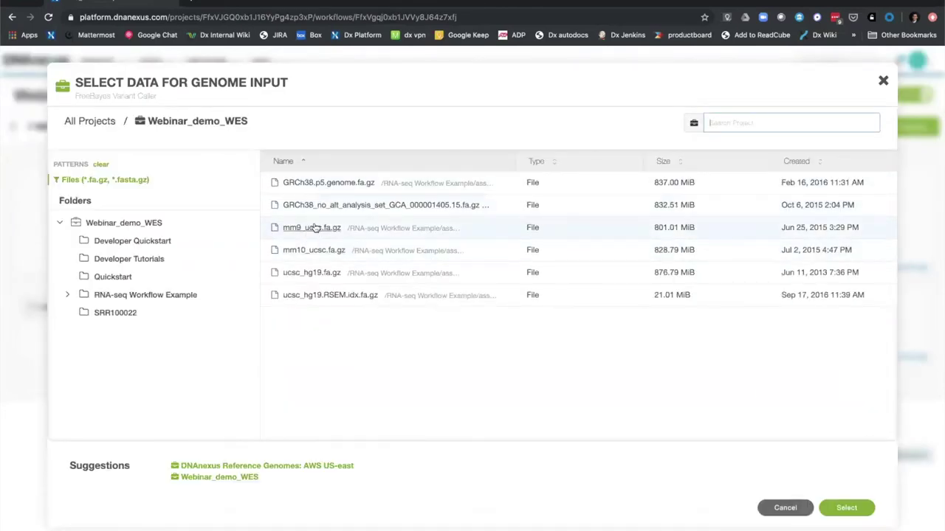
pyautogui.click(317, 186)
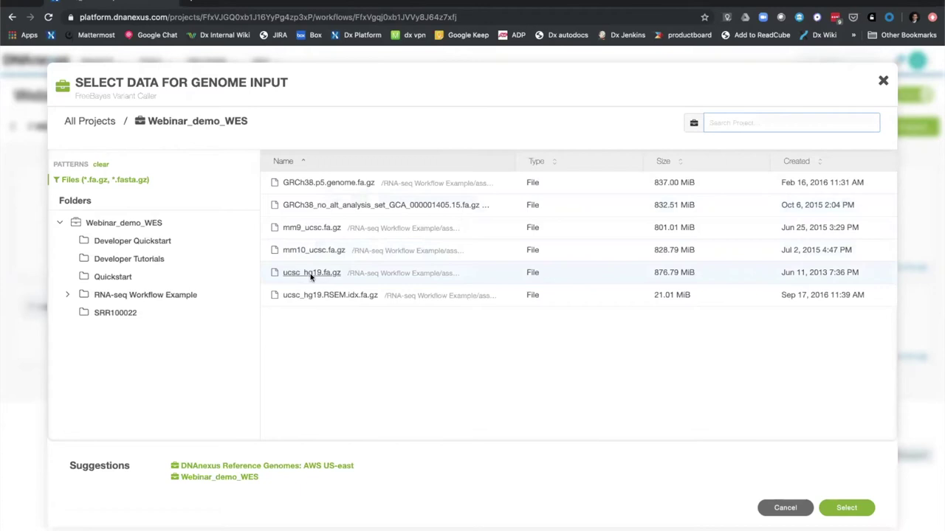
pyautogui.doubleClick(310, 274)
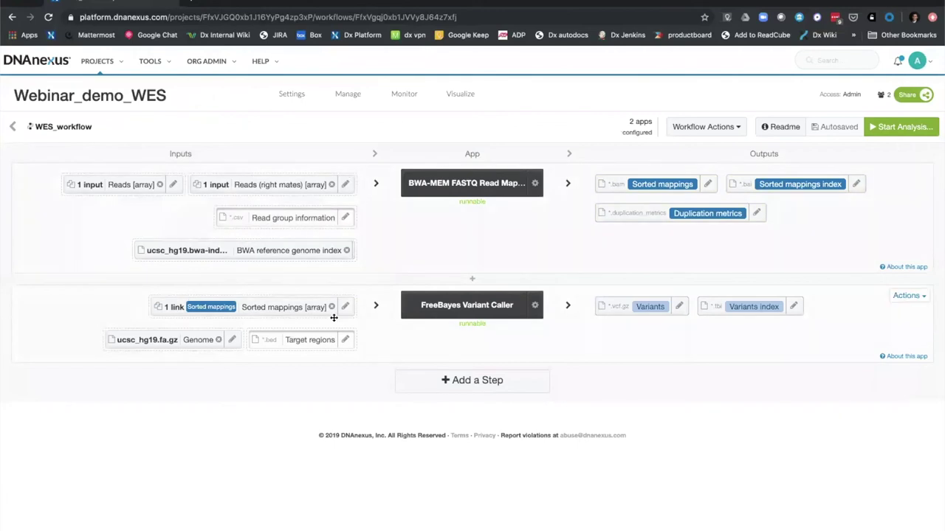
# Step: Start WES_workflow and run it as an analysis
pyautogui.click(910, 133)
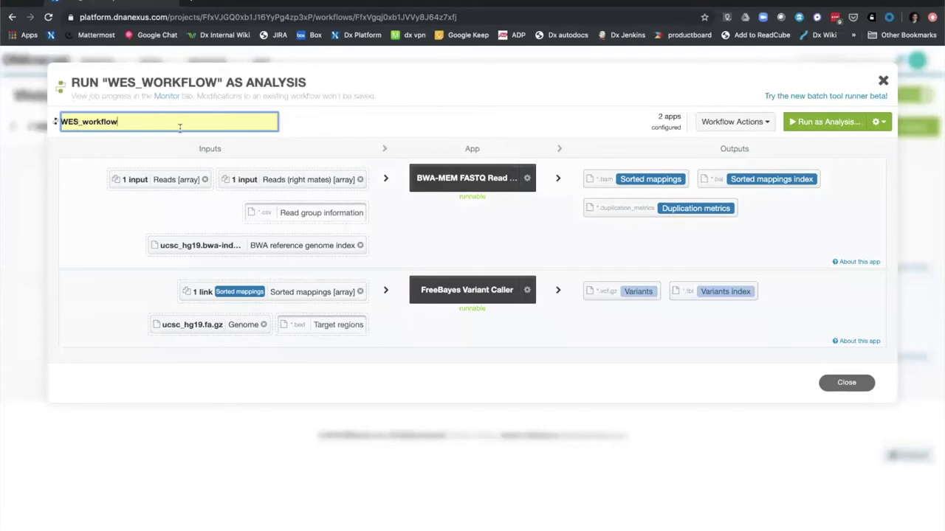
pyautogui.click(828, 122)
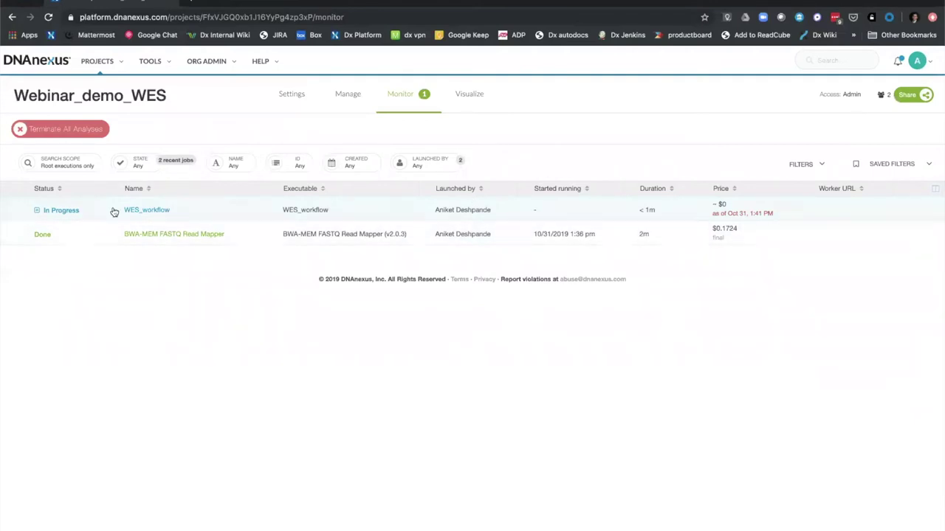
# Step: Open the in-progress WES_workflow analysis page from the Monitor table
pyautogui.click(152, 213)
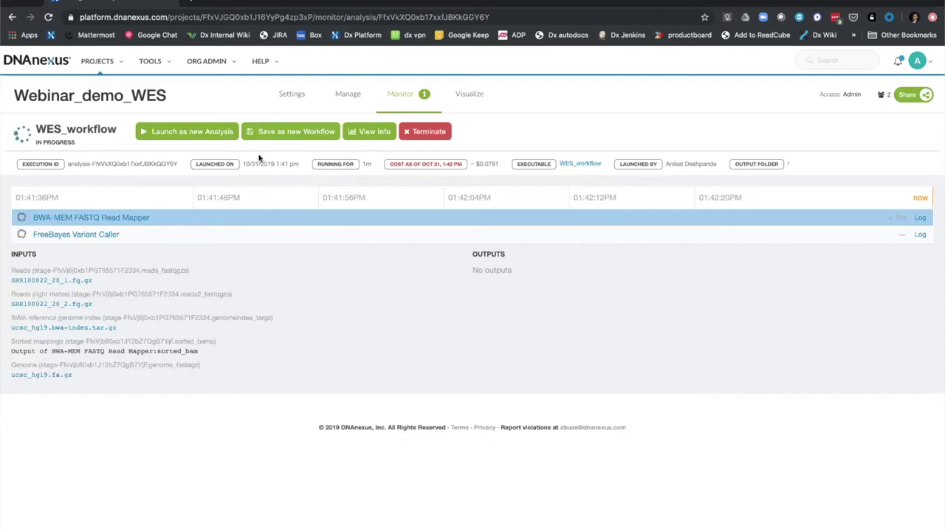
# Step: Open the finished BWA-MEM job and follow its sorted_bam output to SRR100022_20_markdup.bam
pyautogui.click(353, 98)
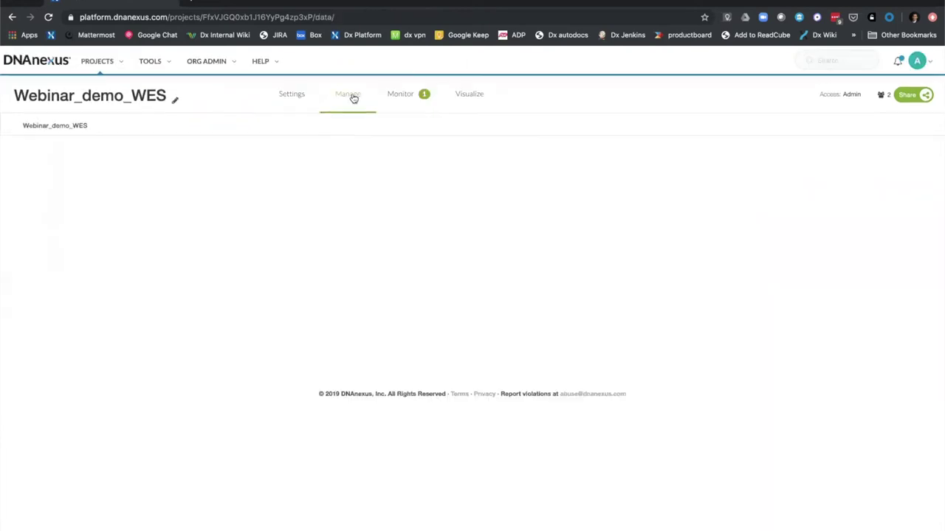
pyautogui.click(395, 99)
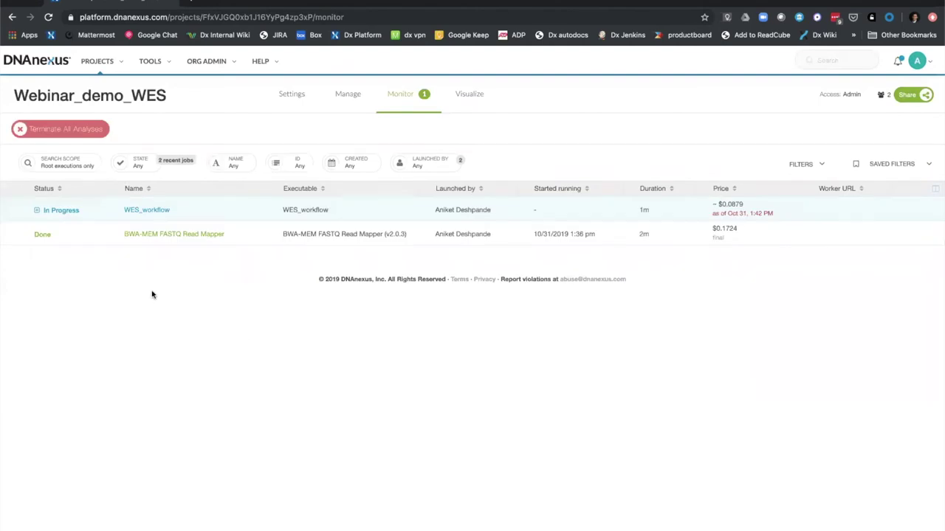
pyautogui.click(195, 235)
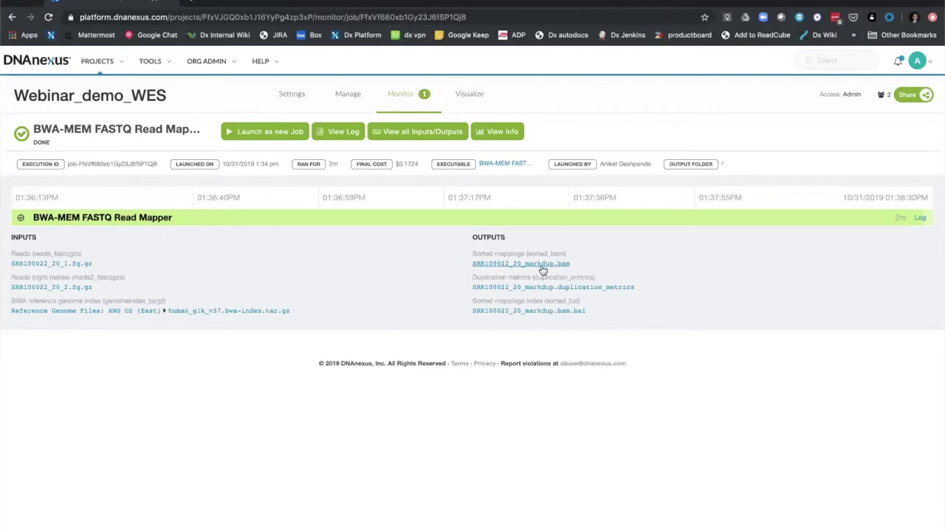
pyautogui.click(543, 270)
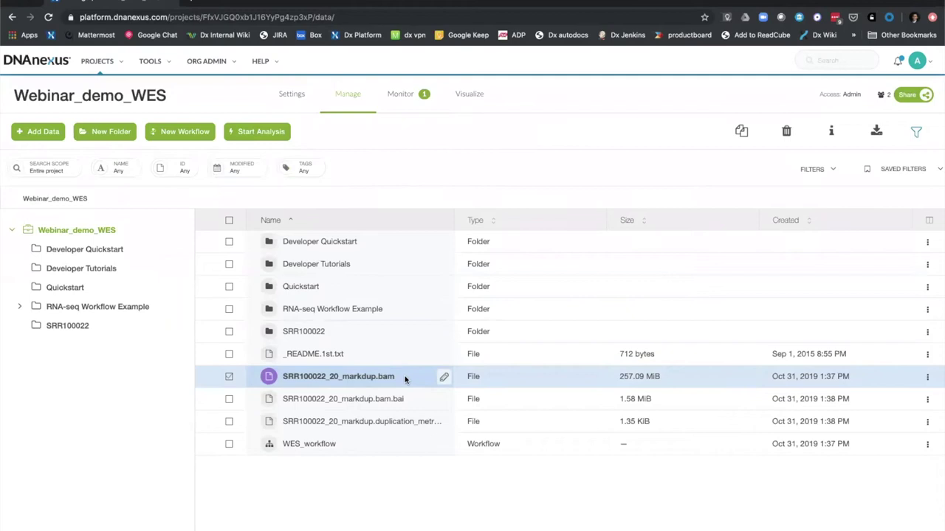
# Step: Inspect the markdup.bam file's Created By details, then close the info panel
pyautogui.click(831, 133)
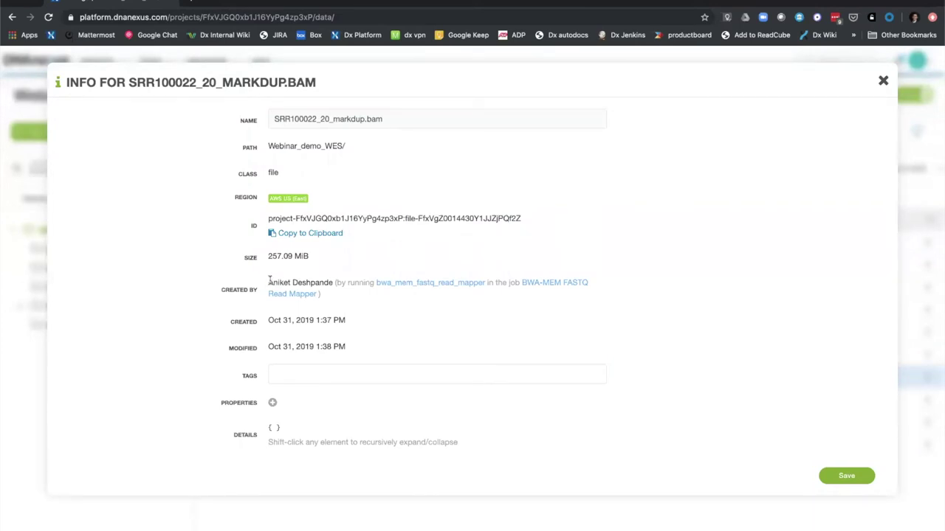
pyautogui.moveTo(269, 280); pyautogui.dragTo(416, 291)
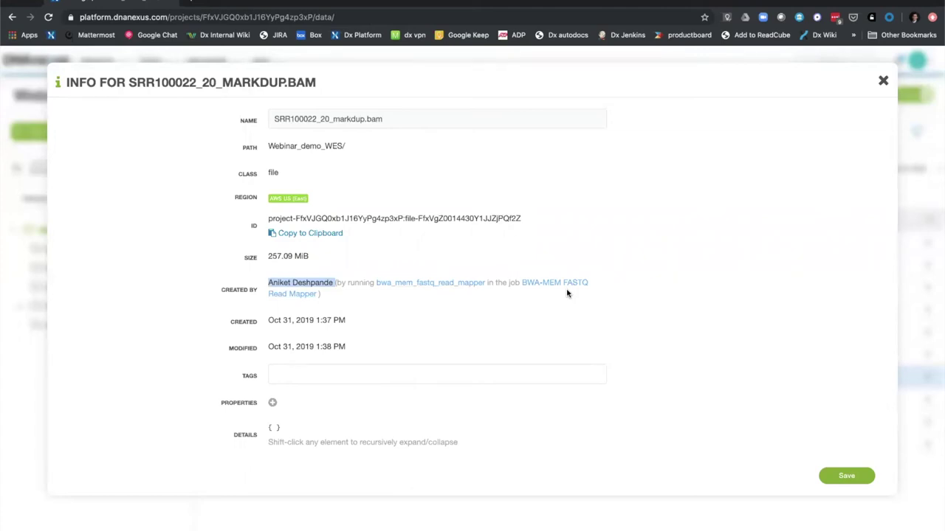
pyautogui.click(849, 476)
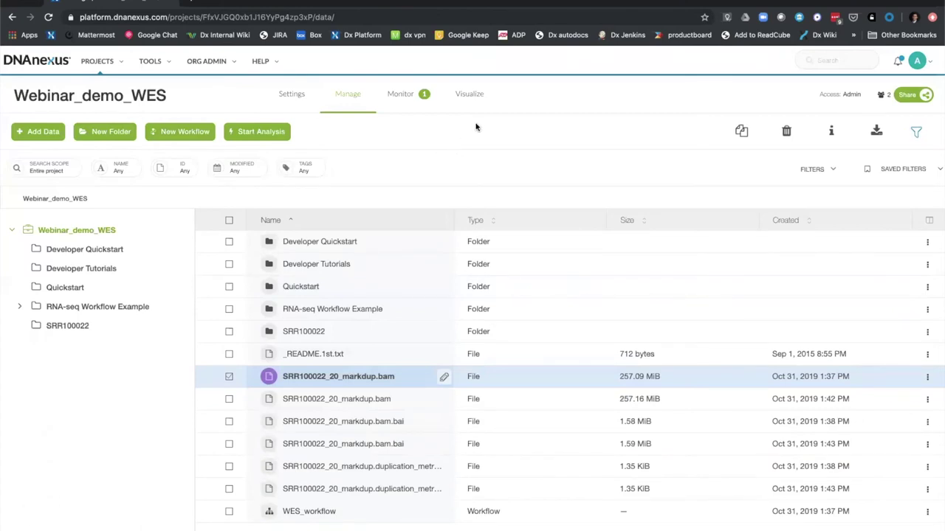
# Step: Browse the Visualize tab's list of data viewers, then return to Monitor to see WES_workflow still In Progress
pyautogui.click(469, 96)
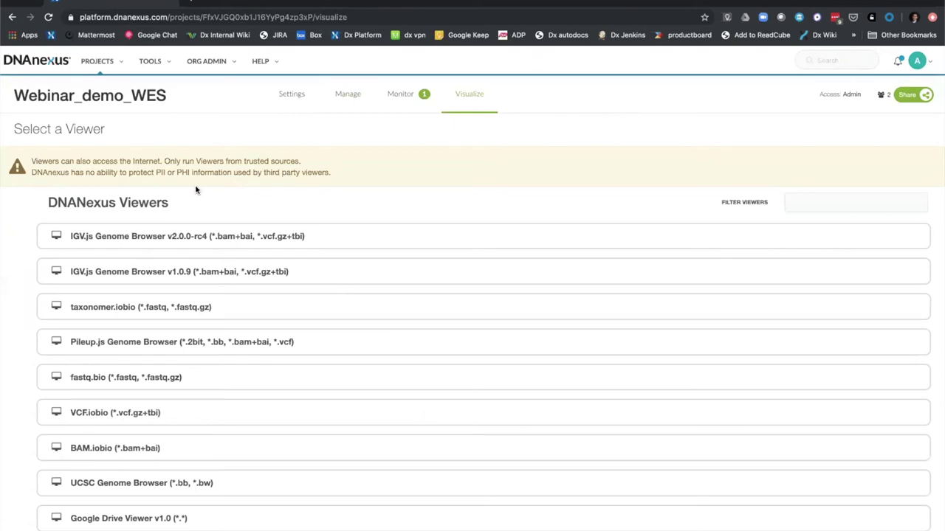
pyautogui.scroll(-3, 126, 236)
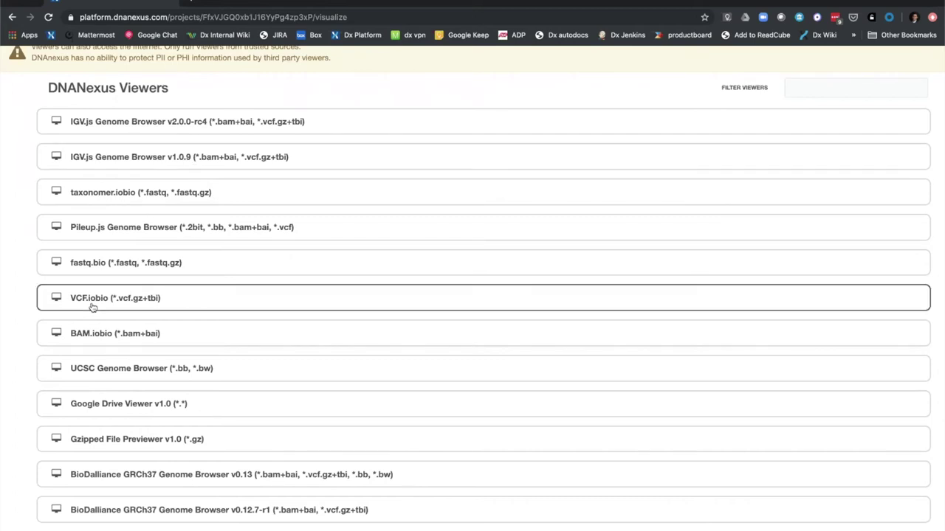
pyautogui.scroll(-2, 70, 419)
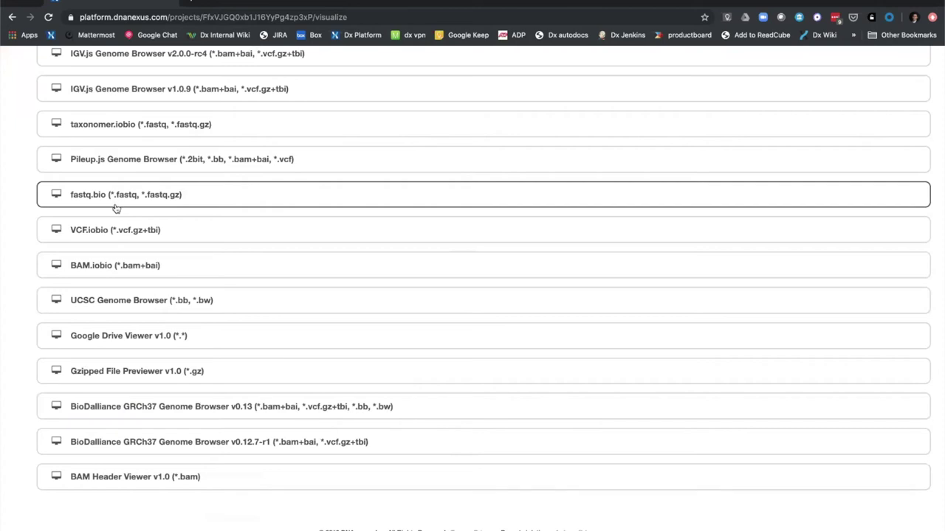
pyautogui.scroll(5, 236, 192)
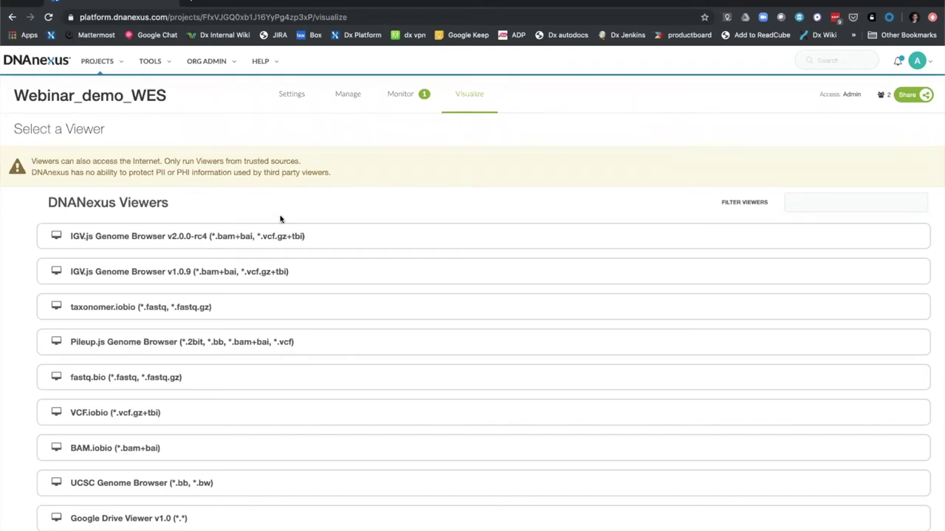
pyautogui.click(399, 94)
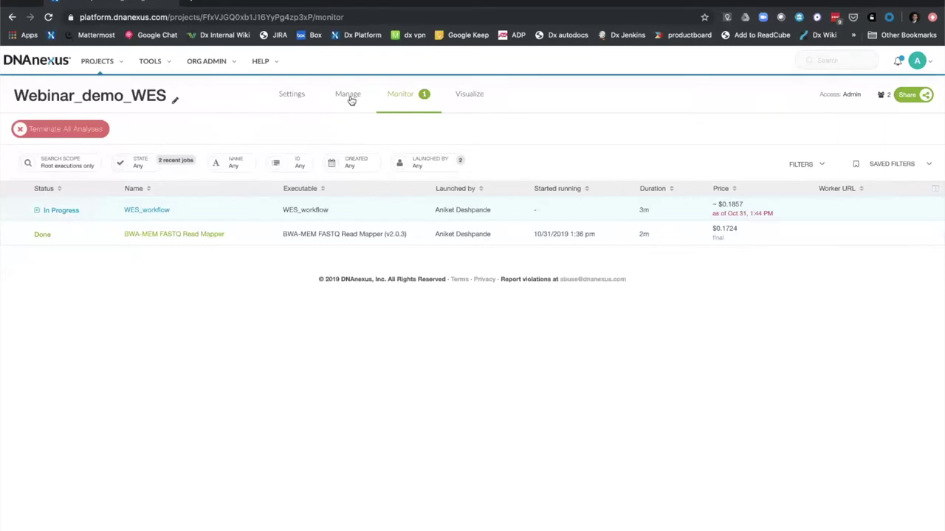
# Step: Return to the Manage tab to show the Webinar_demo_WES project's file list with workflow outputs
pyautogui.click(348, 96)
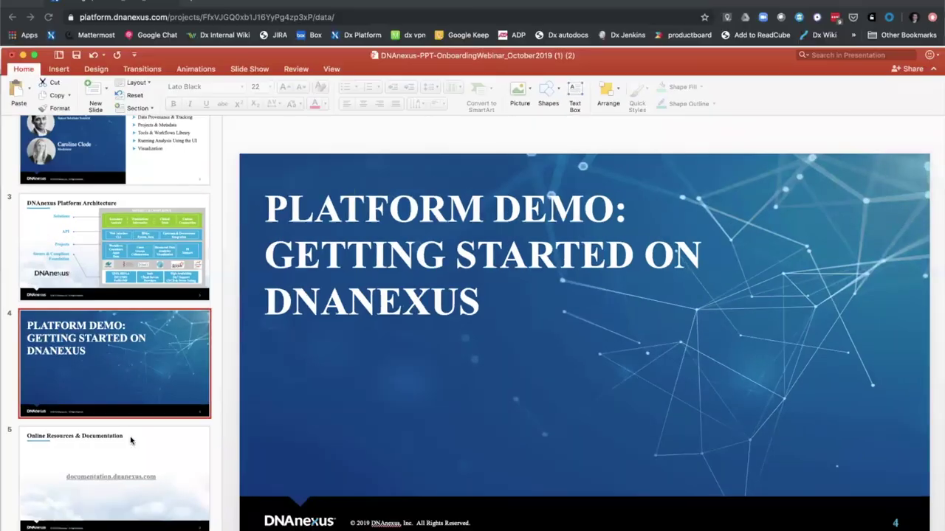
# Step: Present slide 5, Online Resources & Documentation, full-screen from the current slide
pyautogui.click(140, 452)
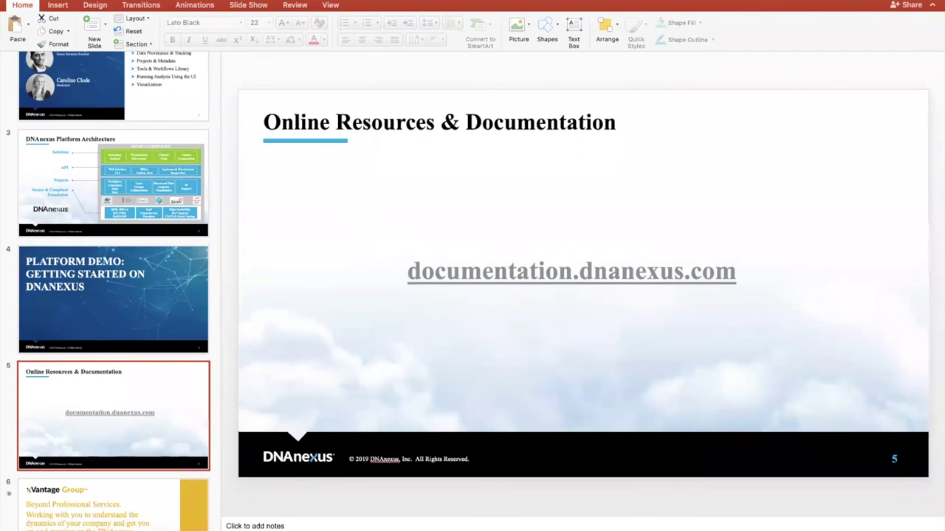
pyautogui.press('super+shift+Return')
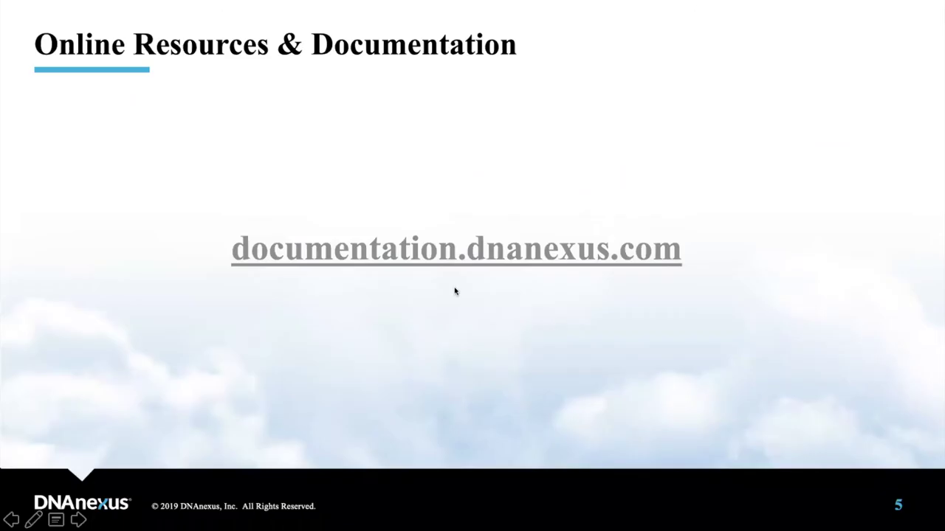